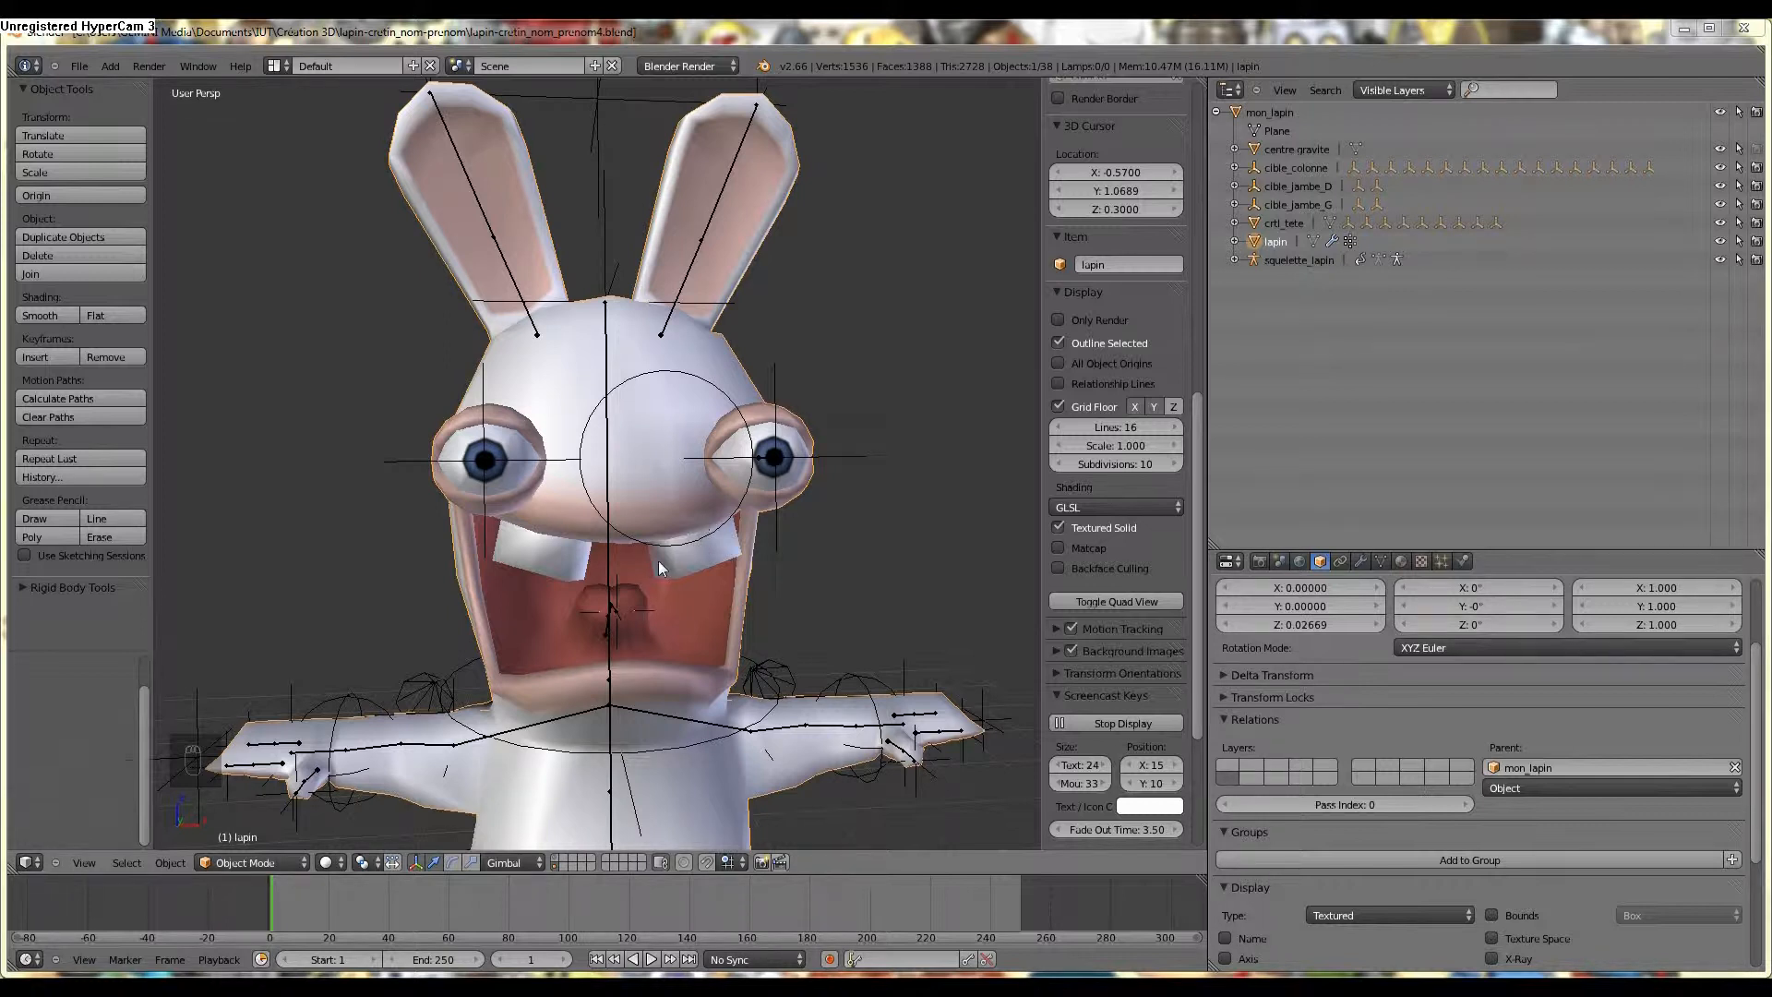
Move the rabbit mesh to layer 12 and show only that layer in the viewport.
middle_click_drag(651, 522, 694, 545)
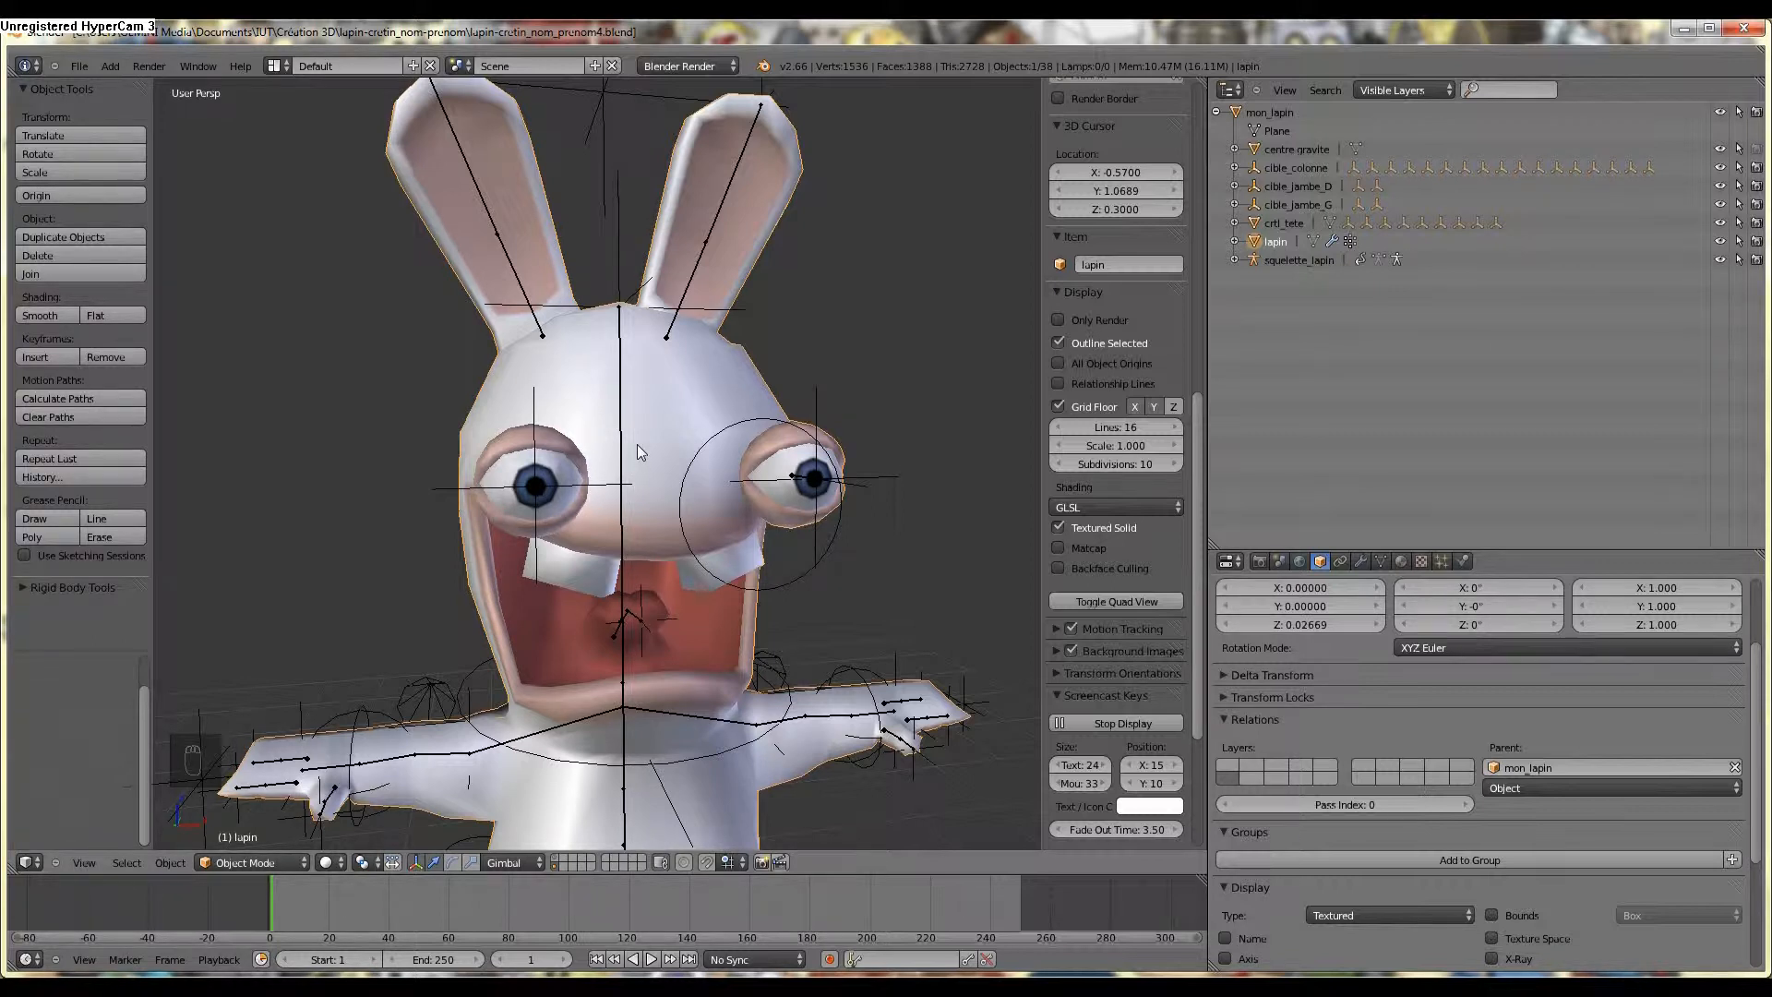
key("m")
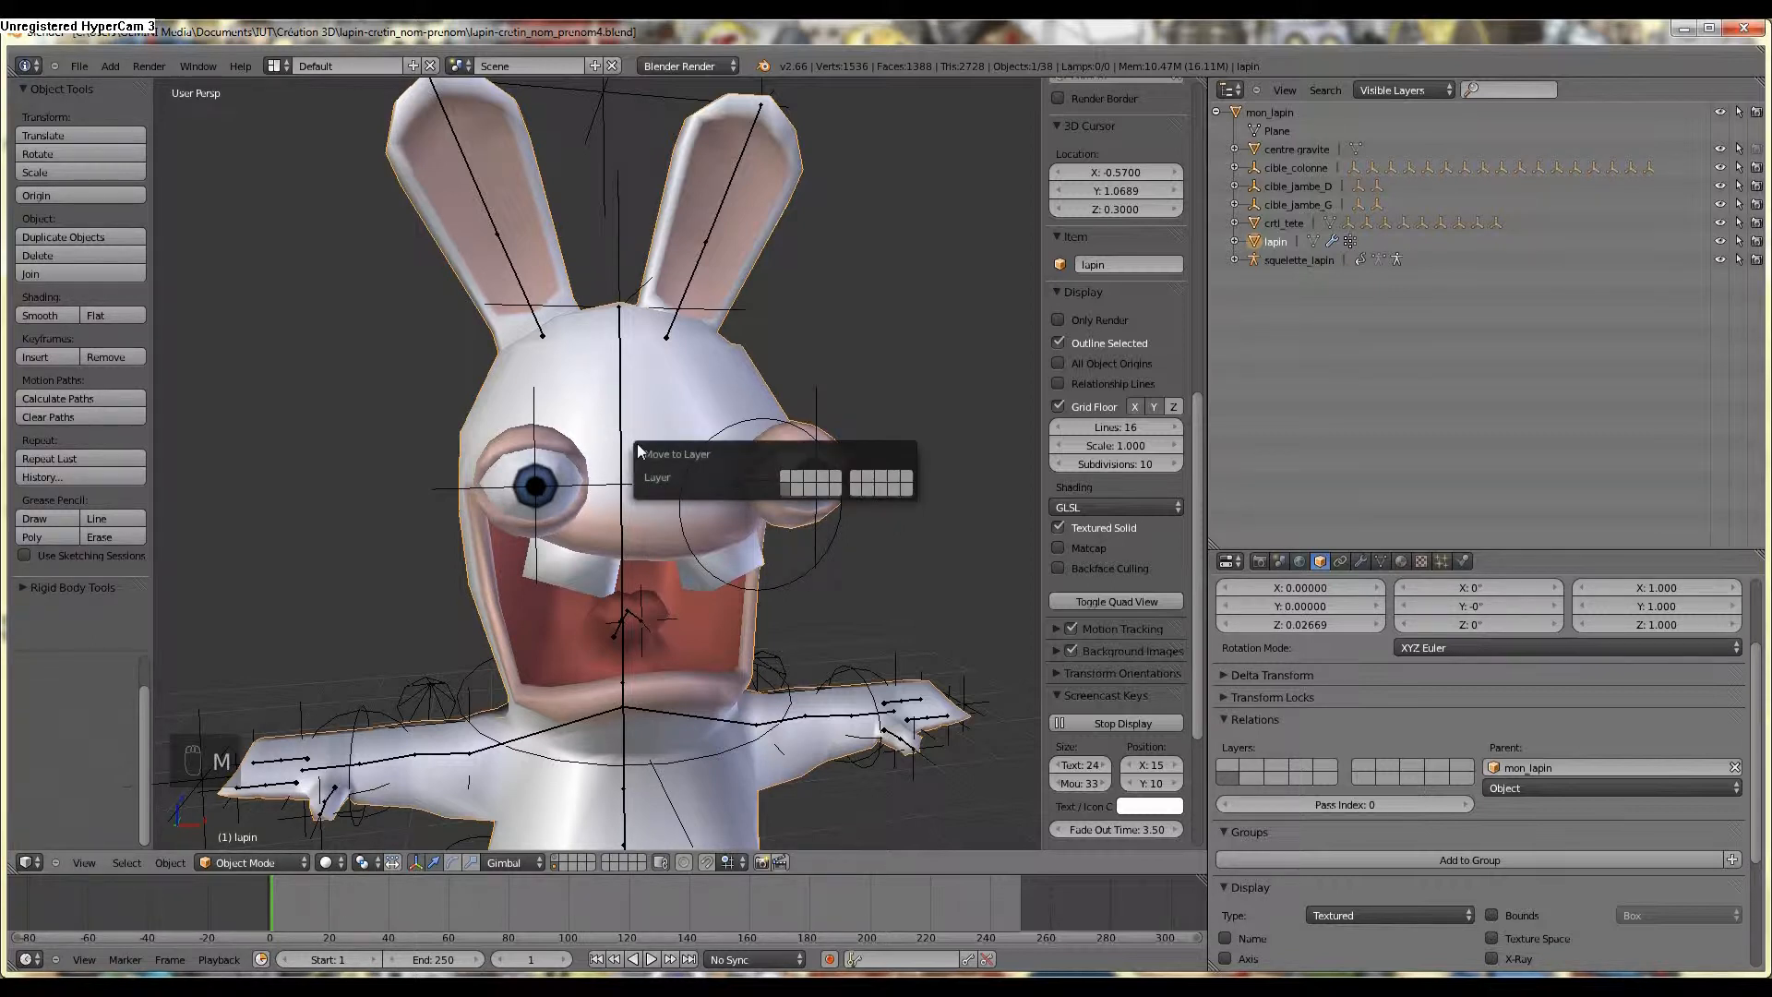
left_click(796, 485)
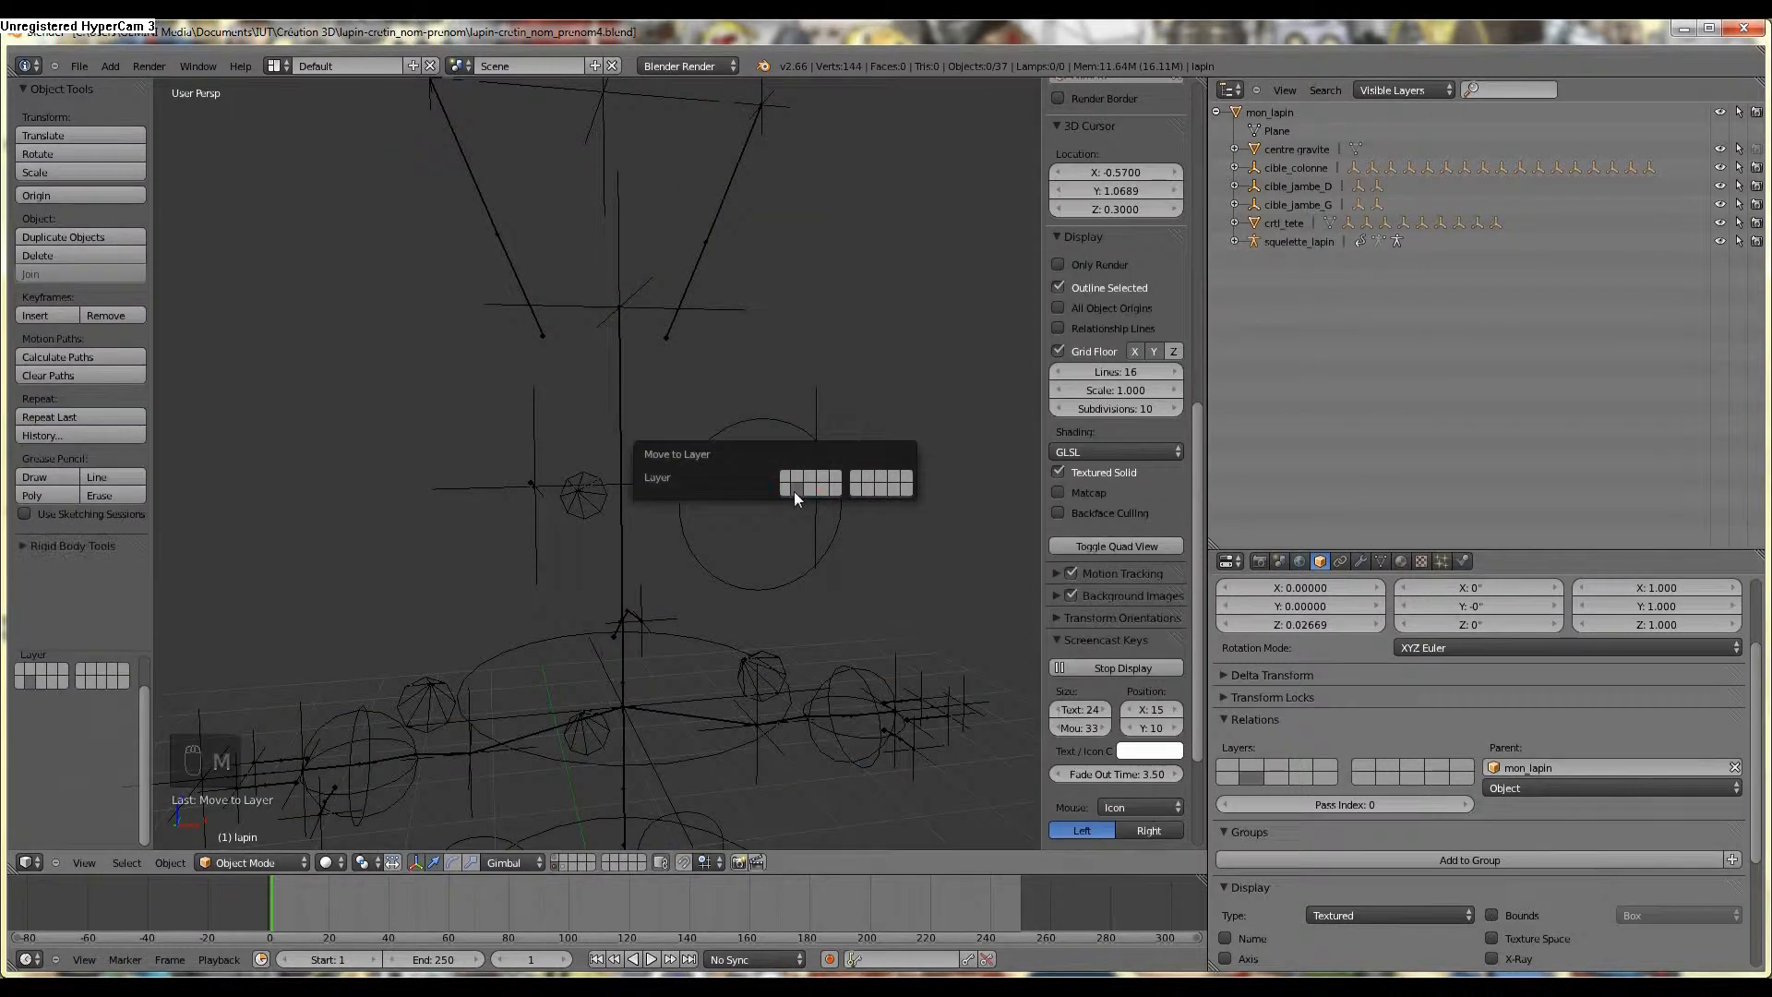
left_click(568, 866)
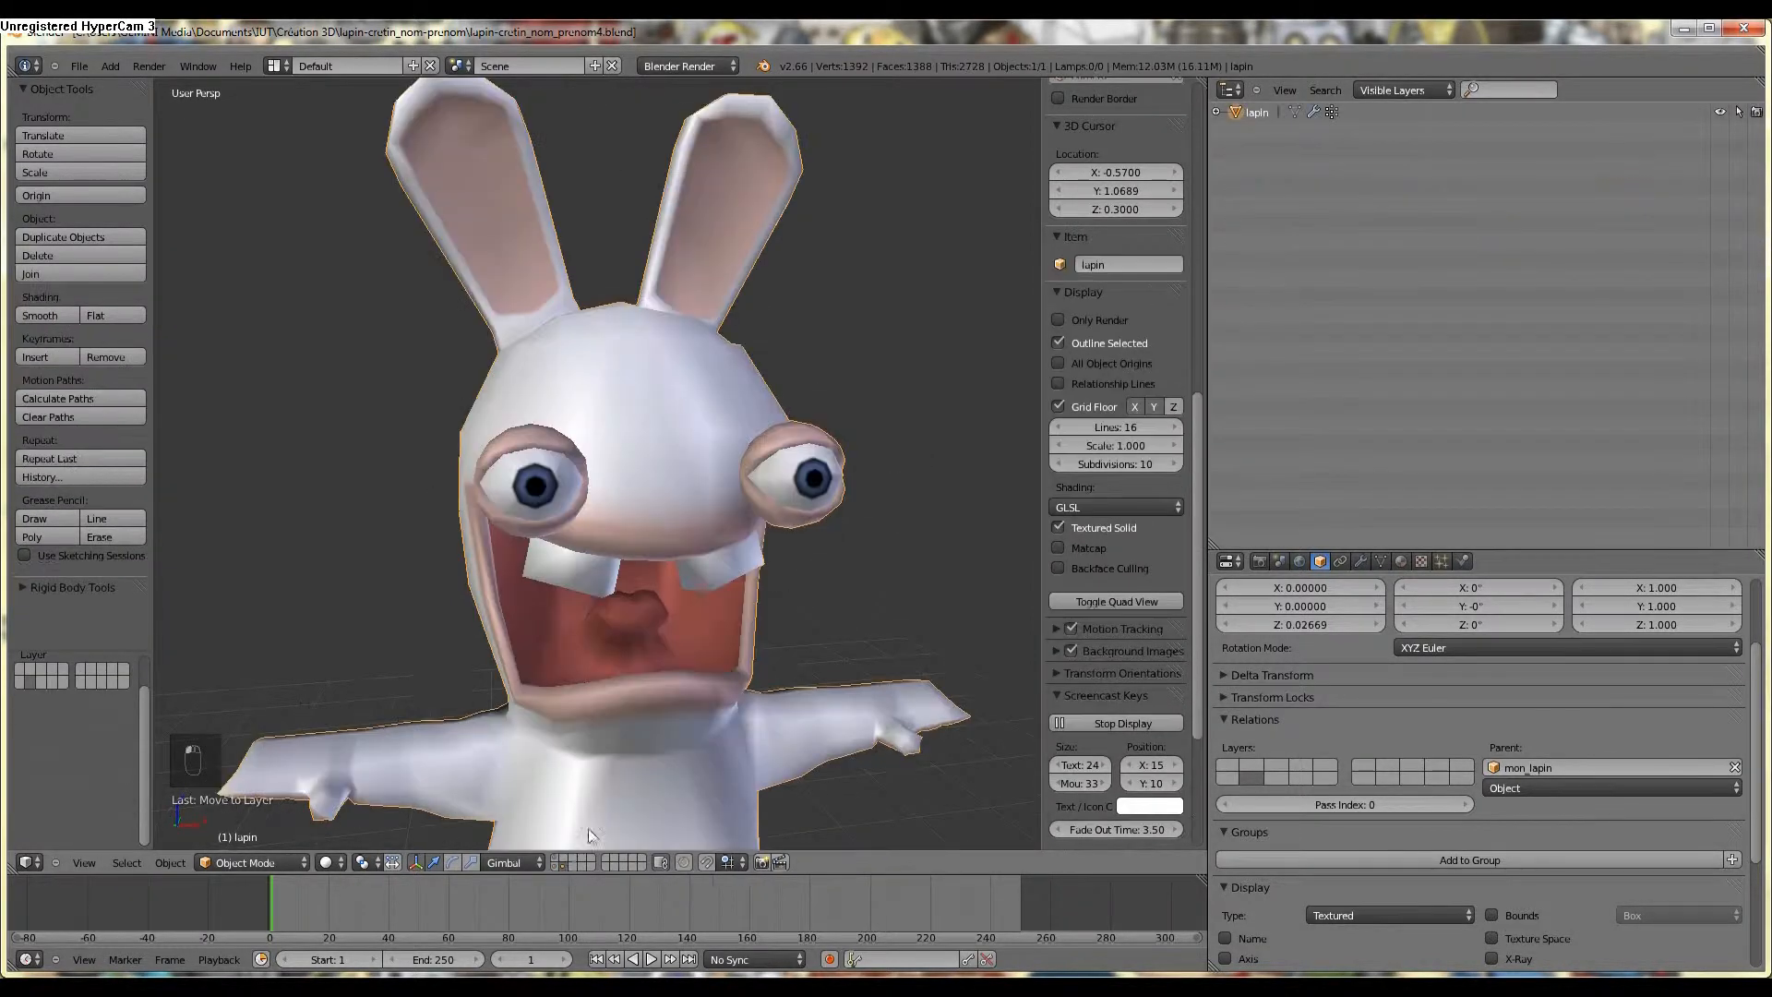
middle_click_drag(681, 537, 700, 474, "shift")
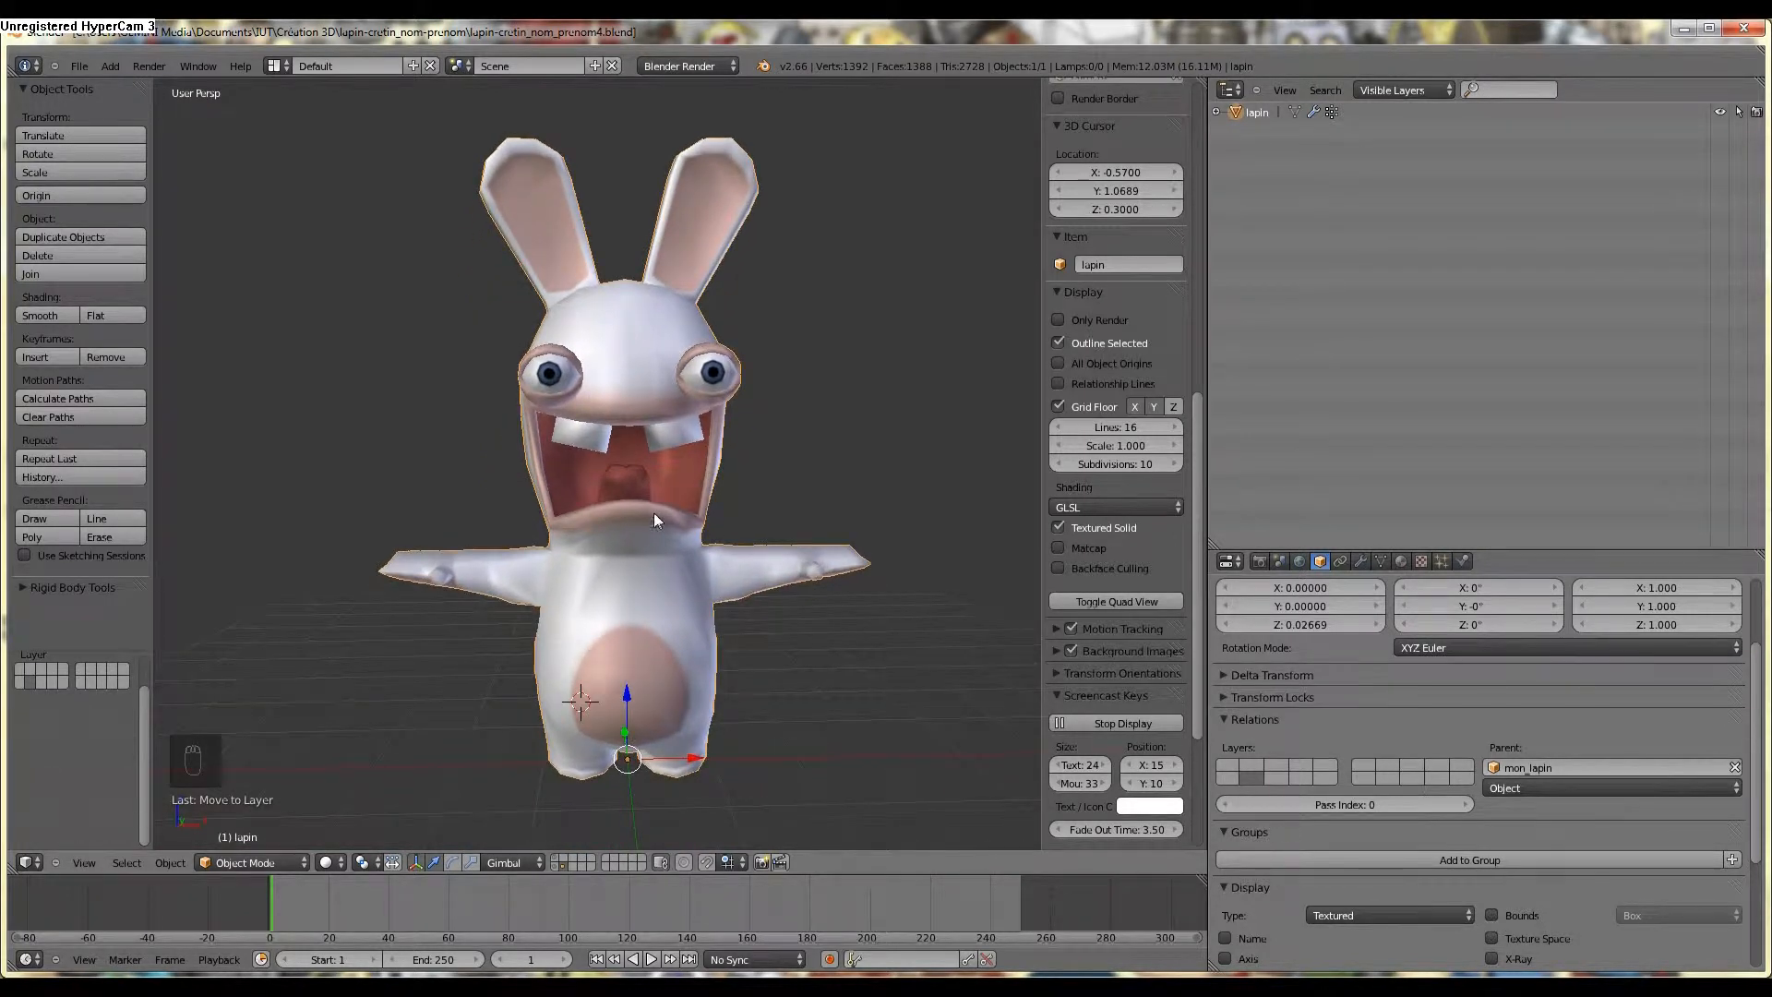
key("m")
key("m")
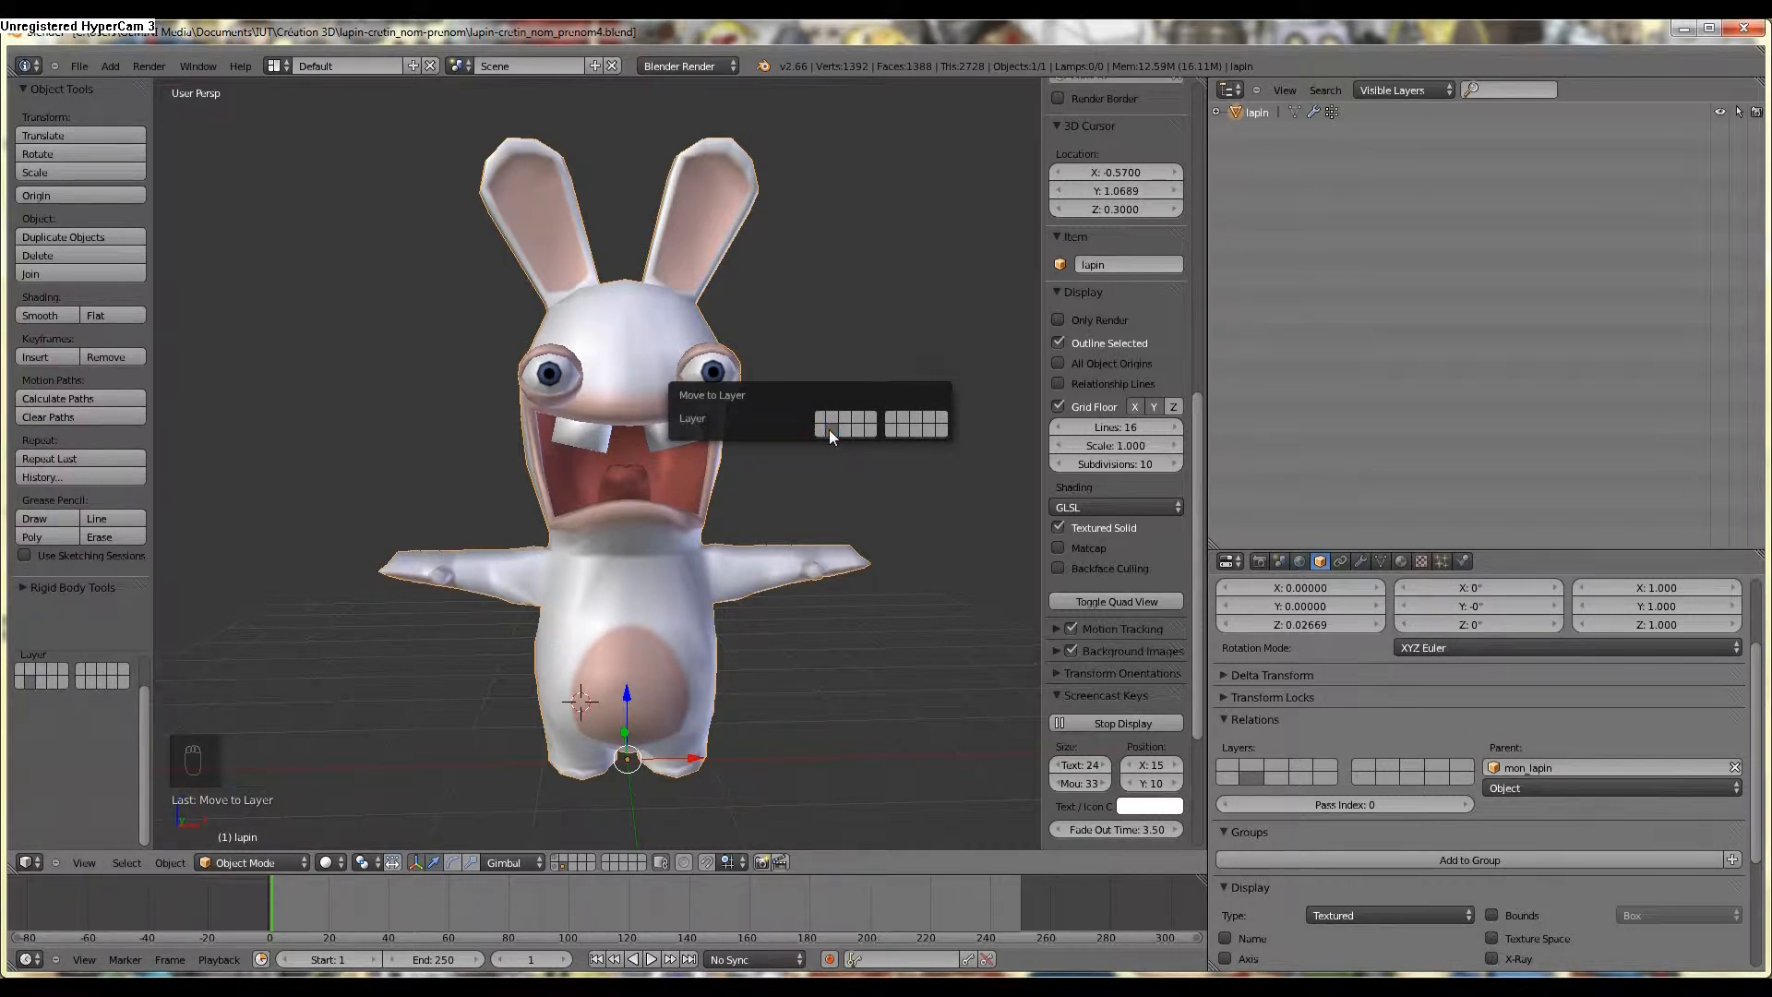
mouse_move(674, 561)
middle_mouse_down()
mouse_move(712, 579)
mouse_move(623, 546)
mouse_move(646, 553)
middle_mouse_up()
scroll(679, 574, "up", 1)
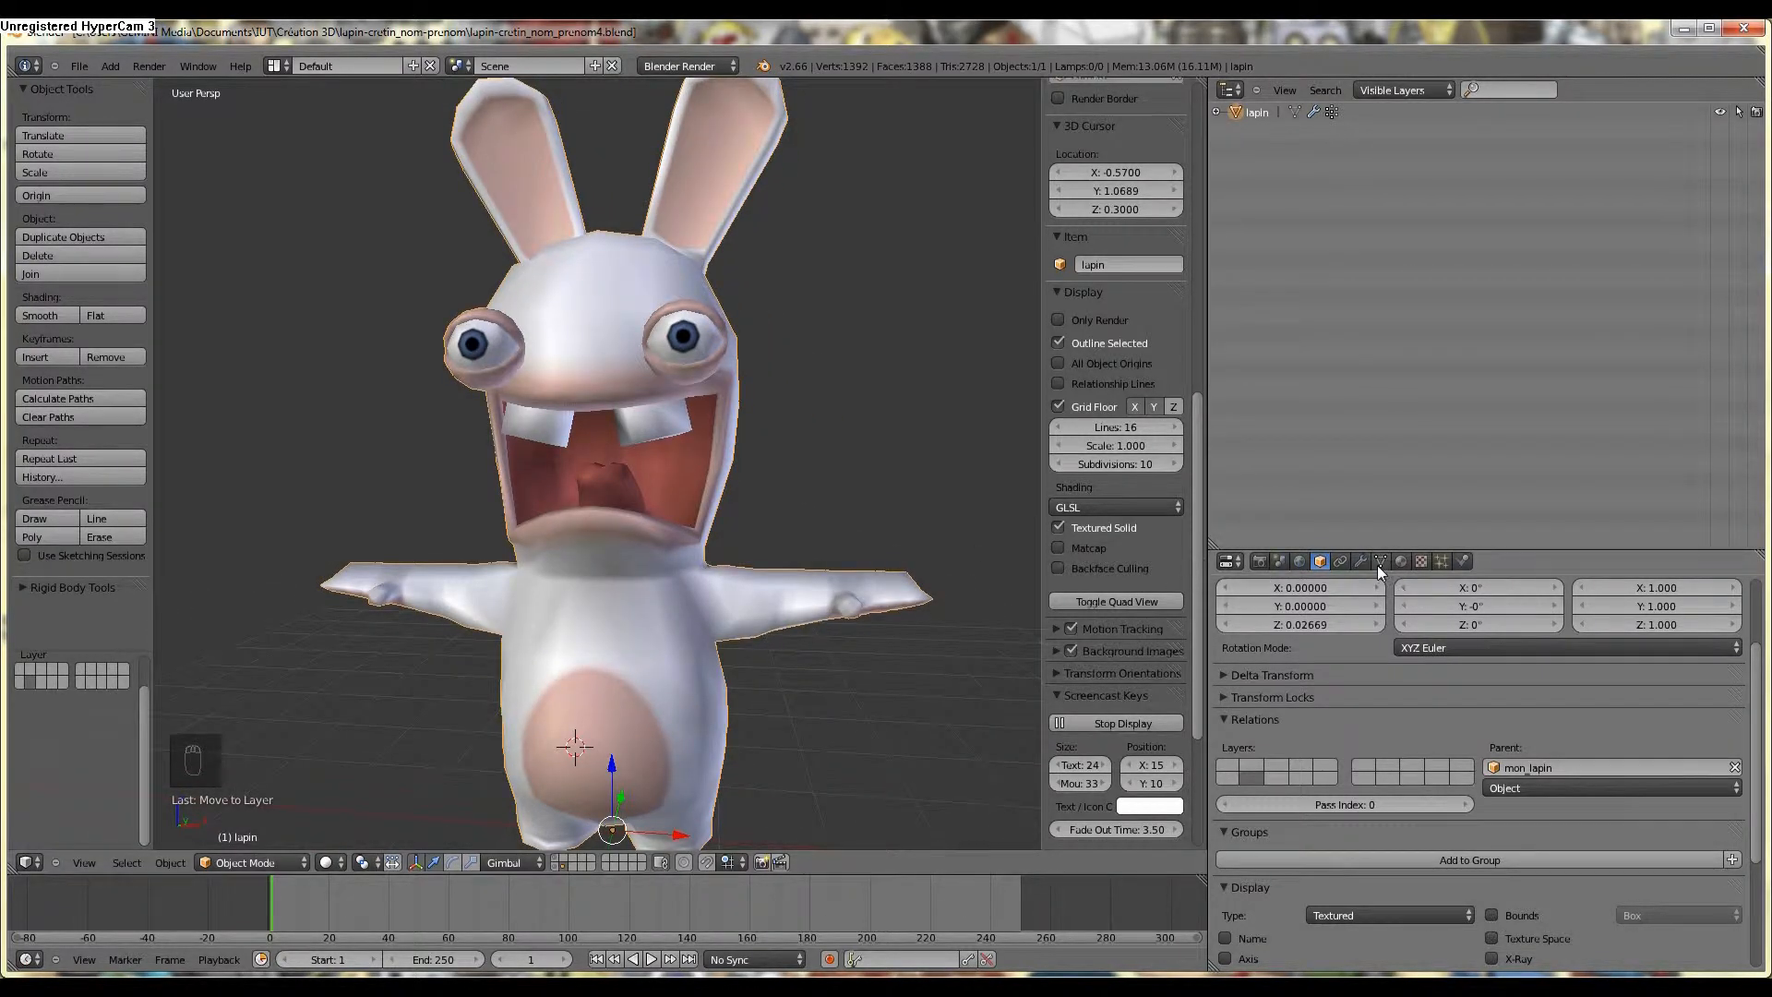
Enlarge the properties editor and add a Basis shape key to the rabbit mesh.
left_click(1379, 567)
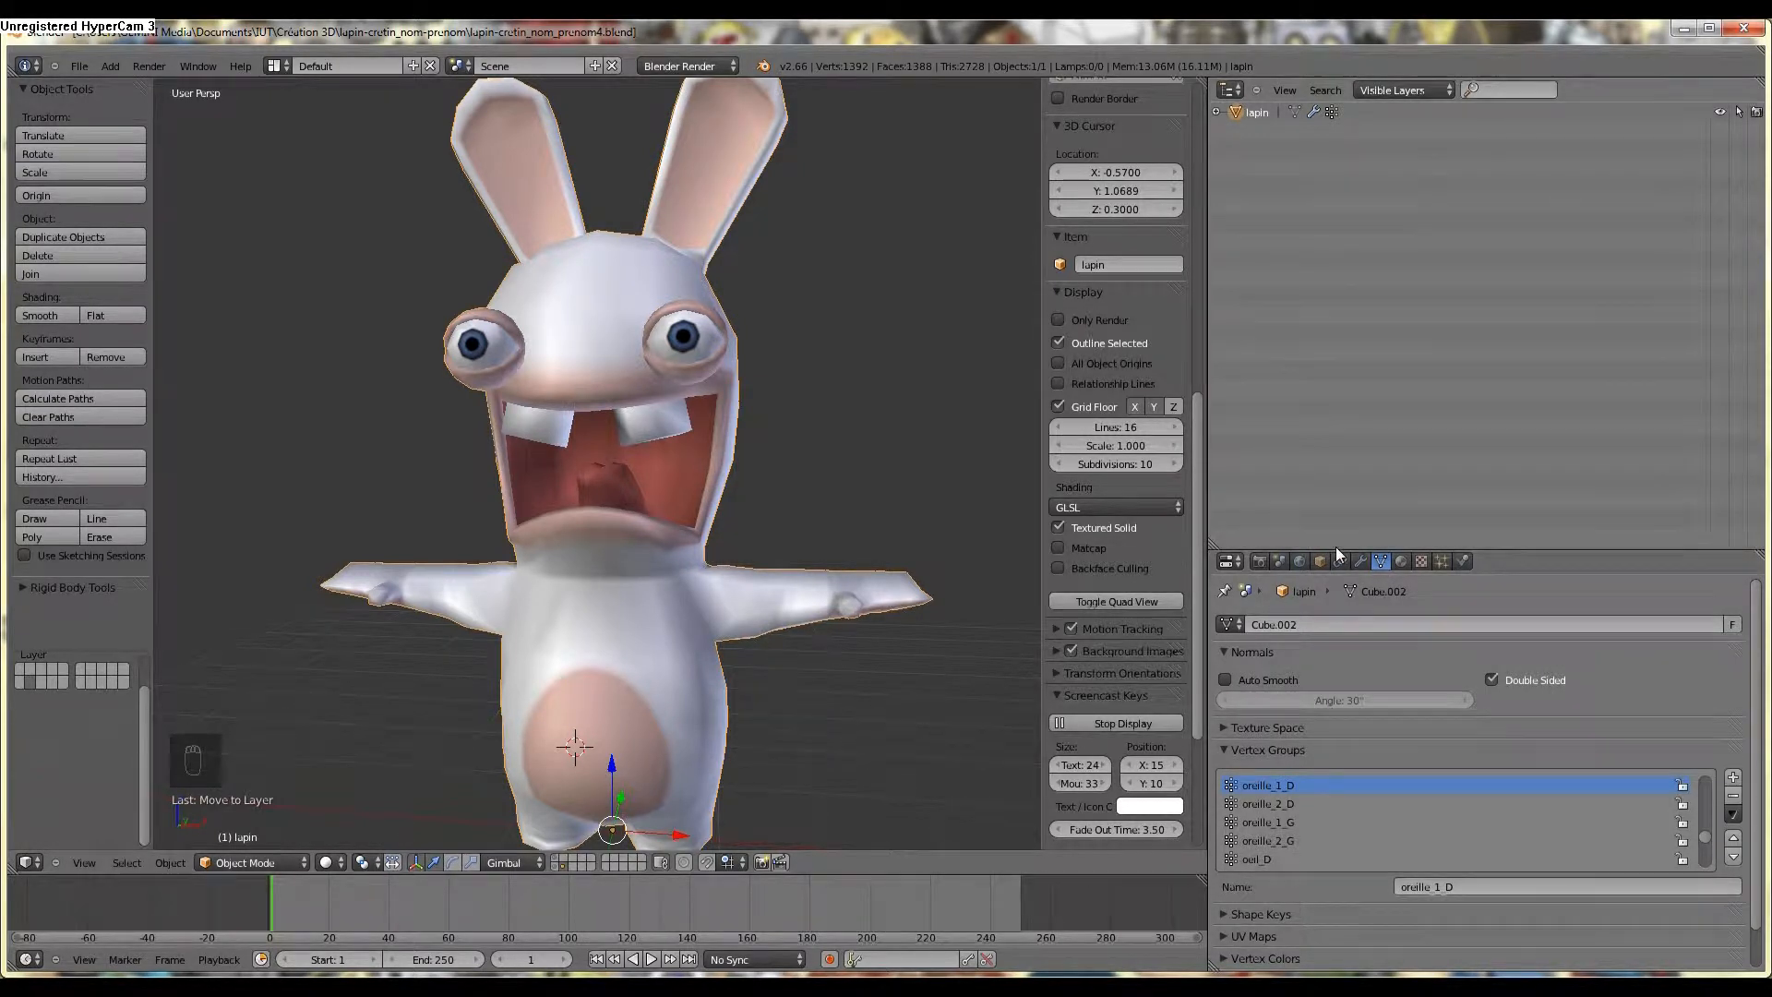
left_click_drag(1339, 548, 1311, 412)
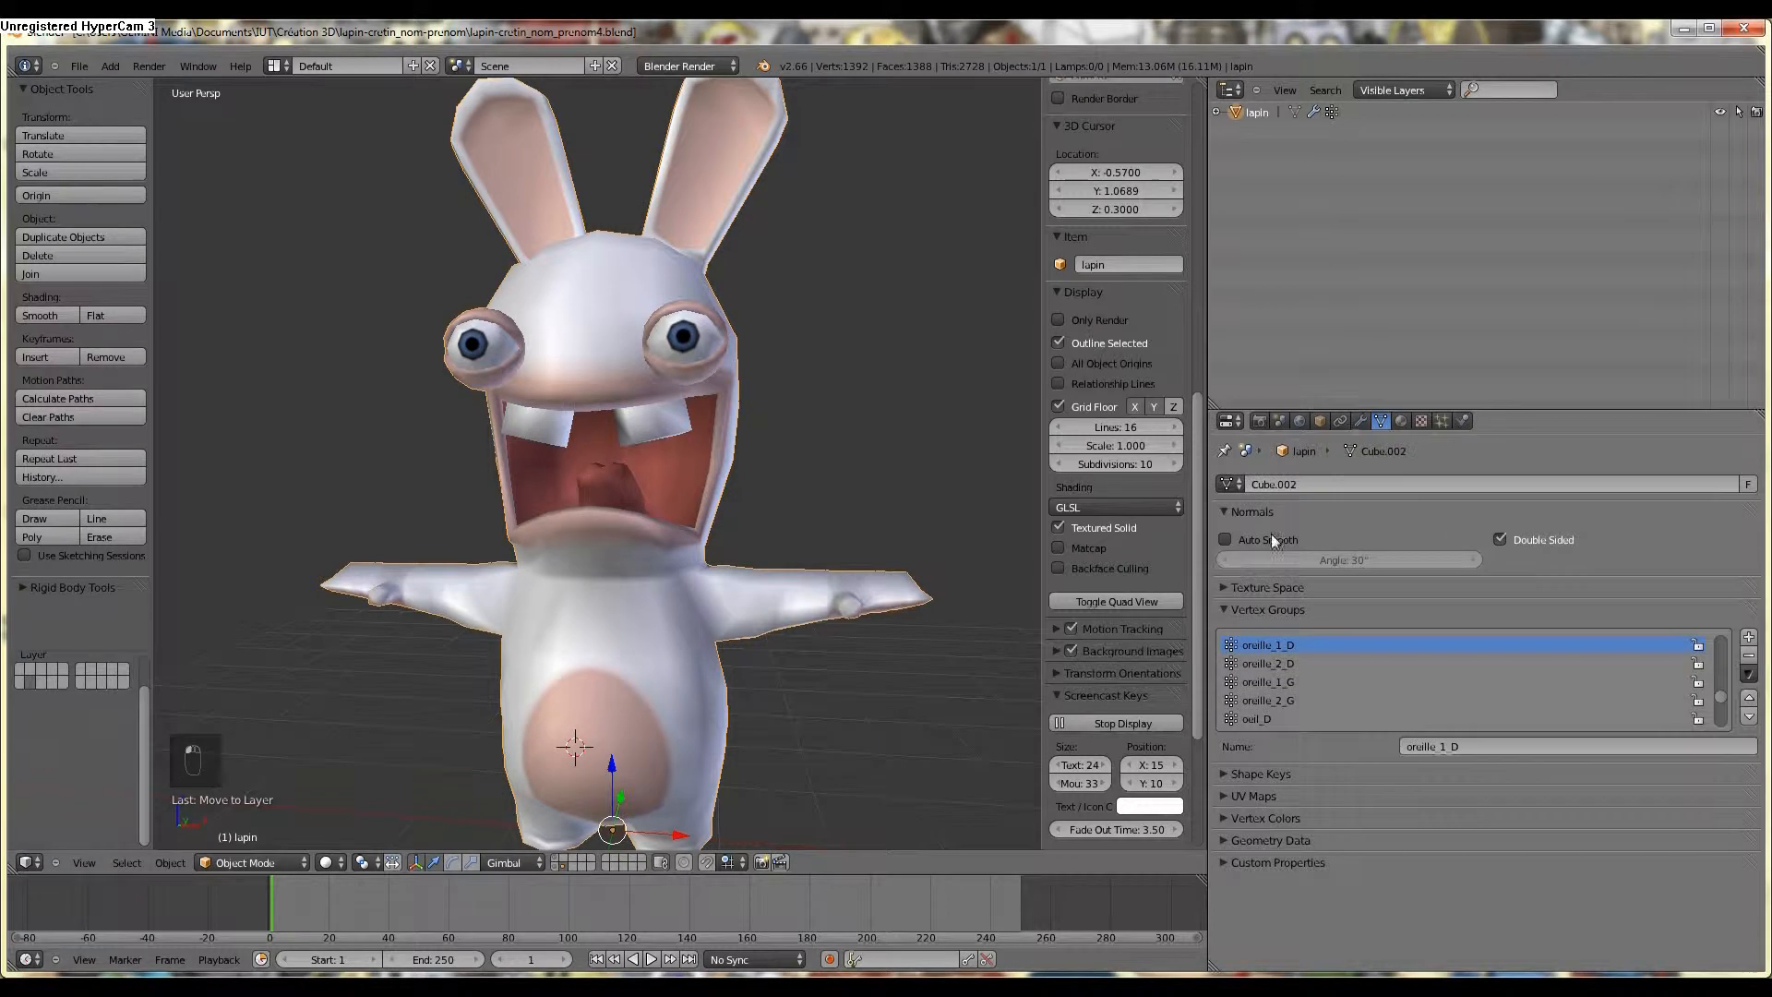
left_click(1226, 613)
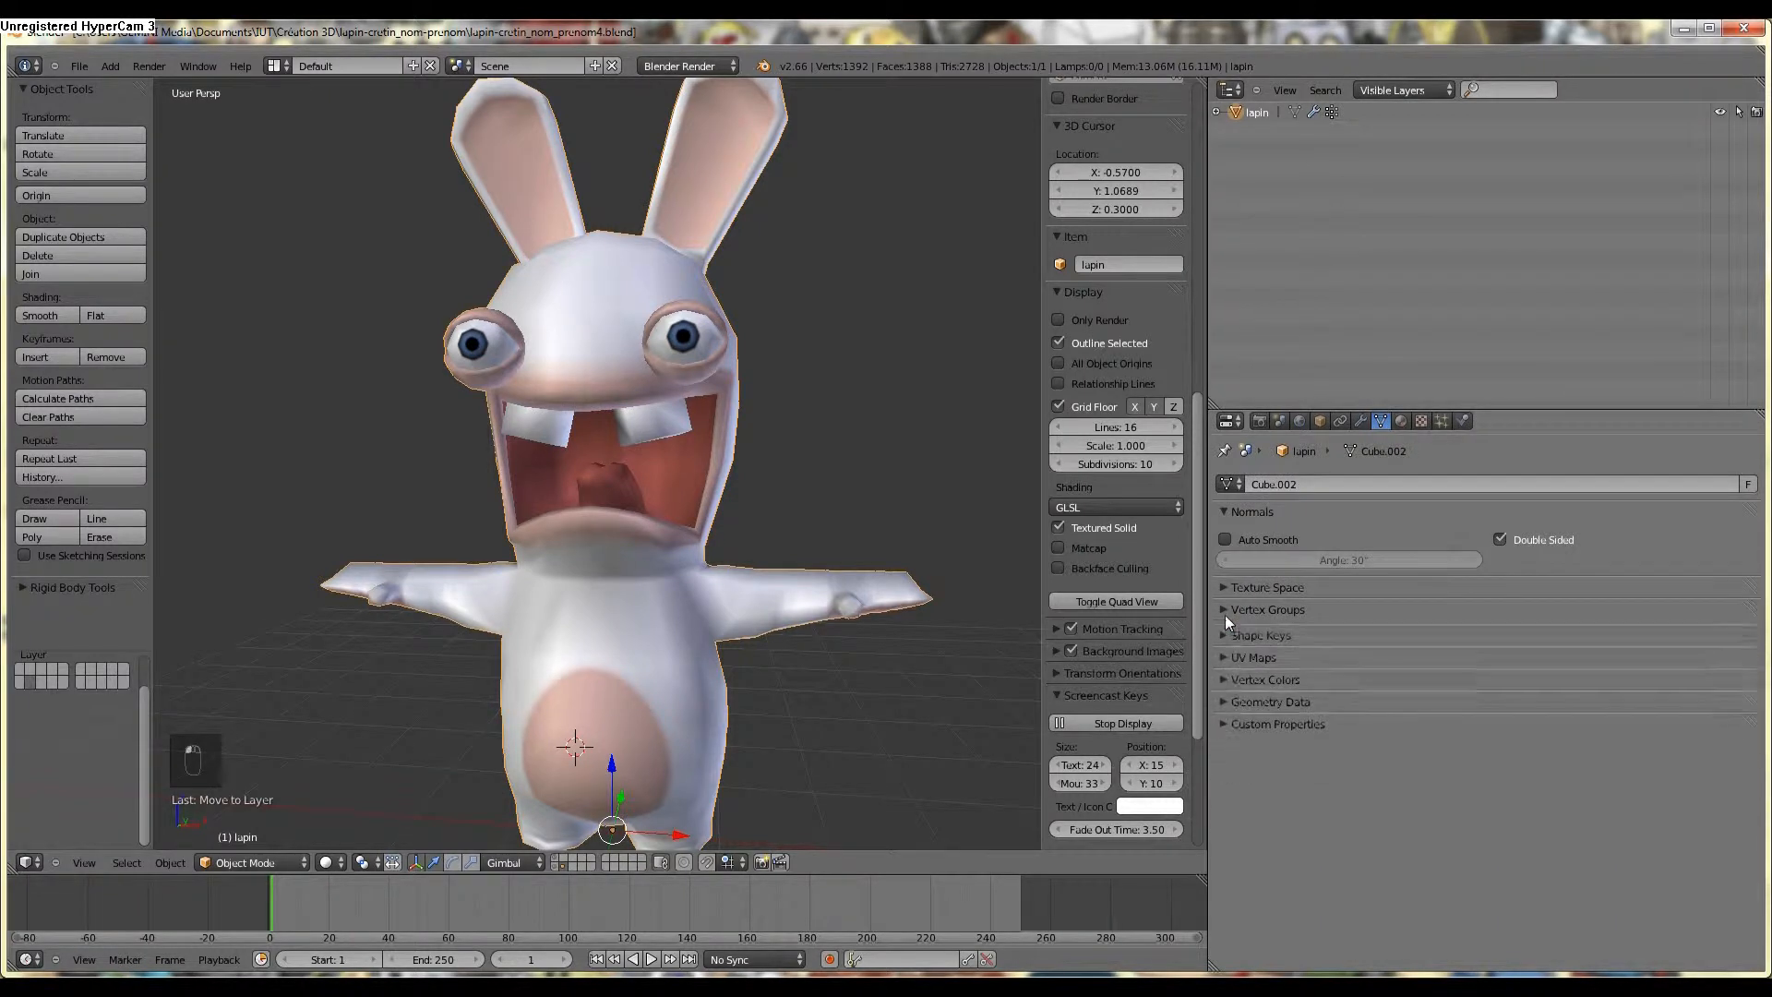
left_click(1222, 632)
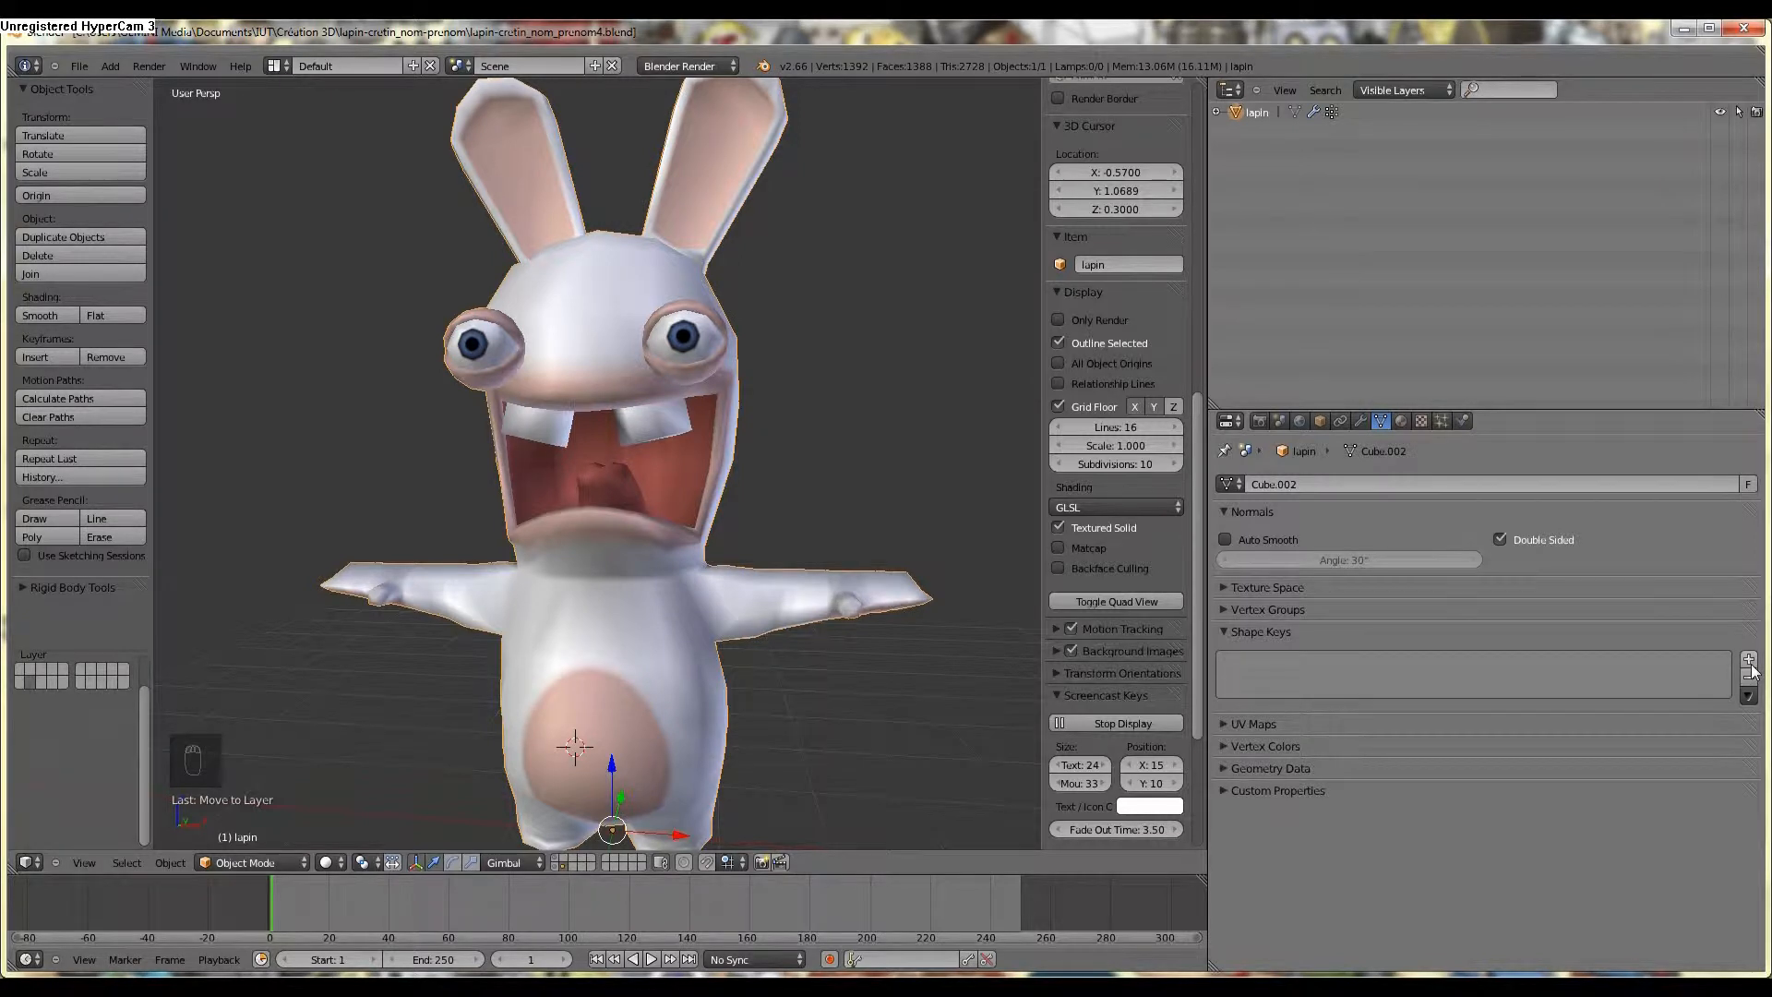
left_click(1749, 659)
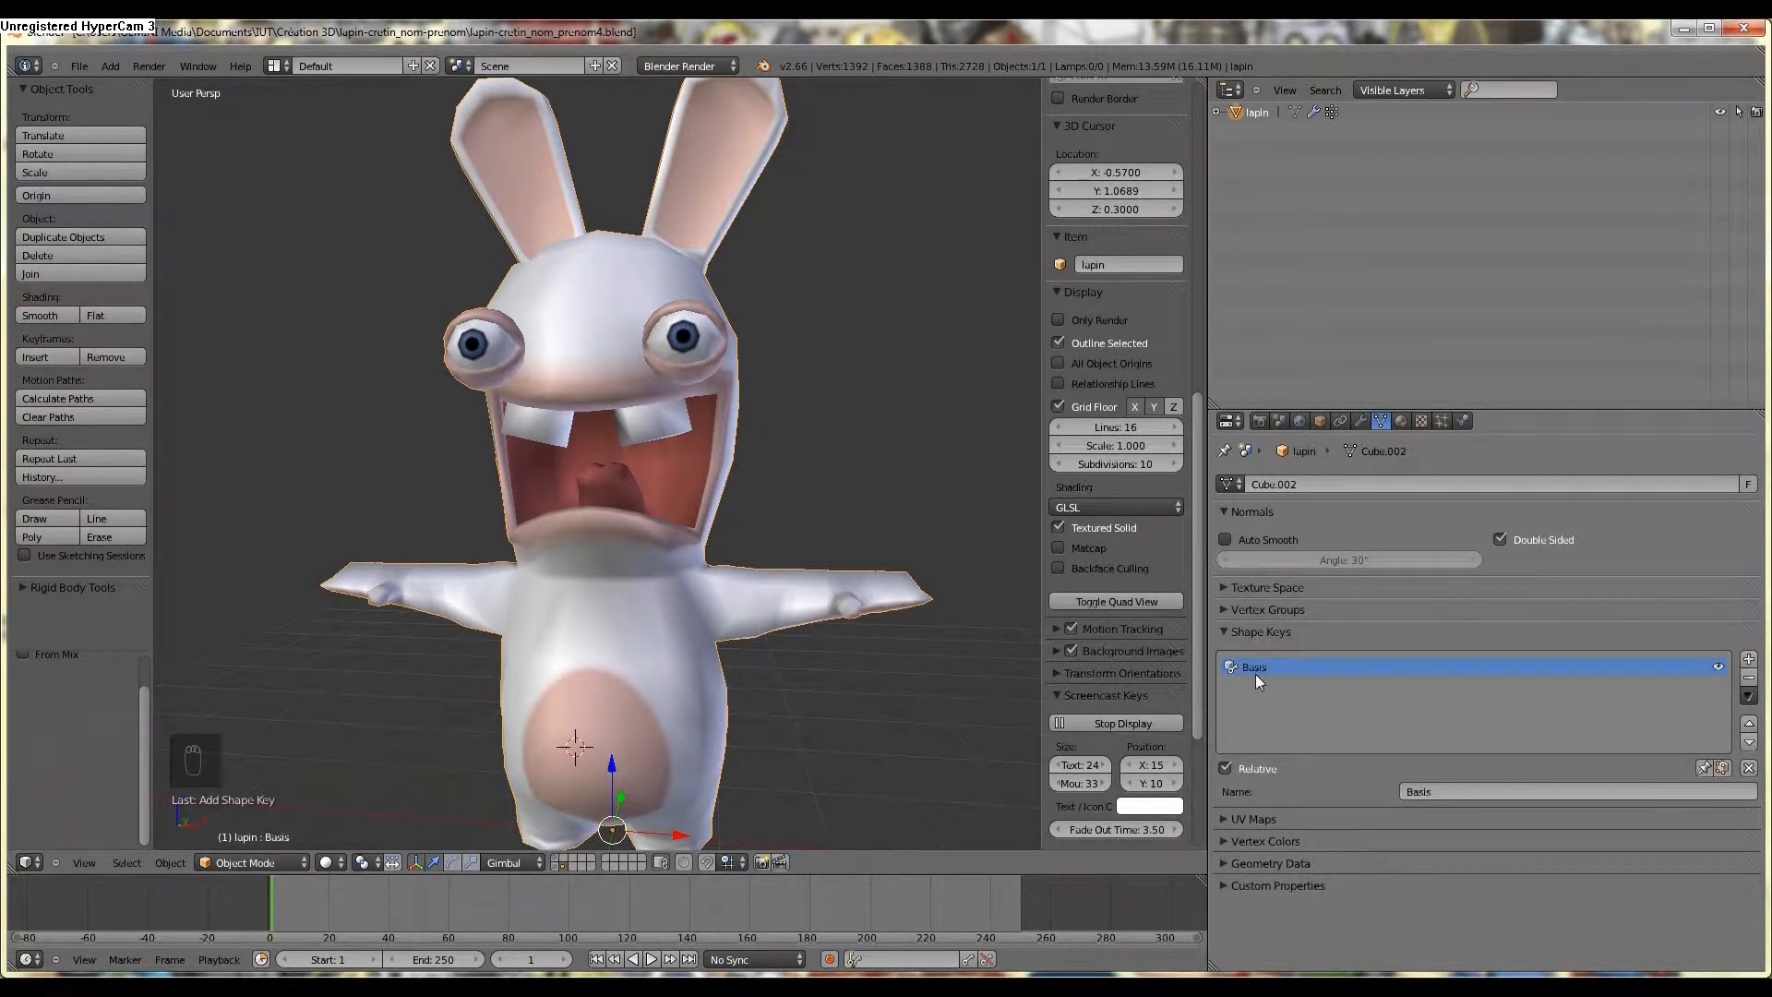
Add a second shape key to the rabbit mesh and name it paupière_haute_droite_fermée.
middle_click_drag(905, 498, 672, 358)
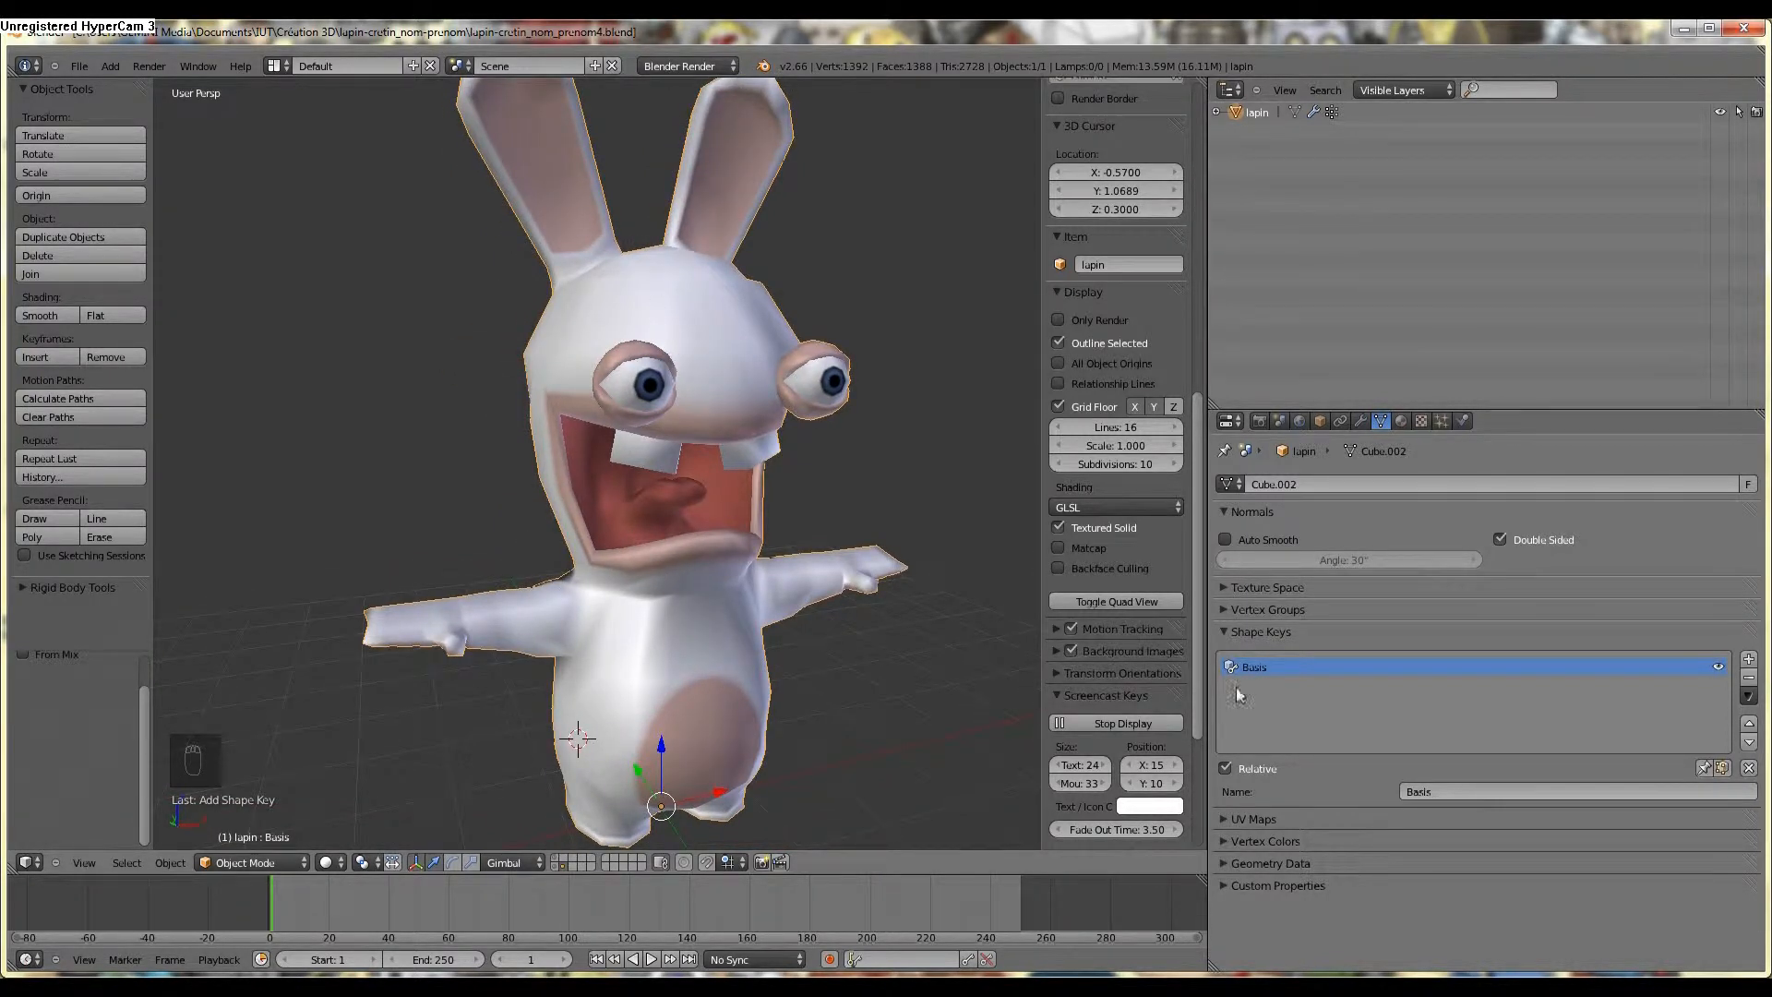
left_click(1749, 659)
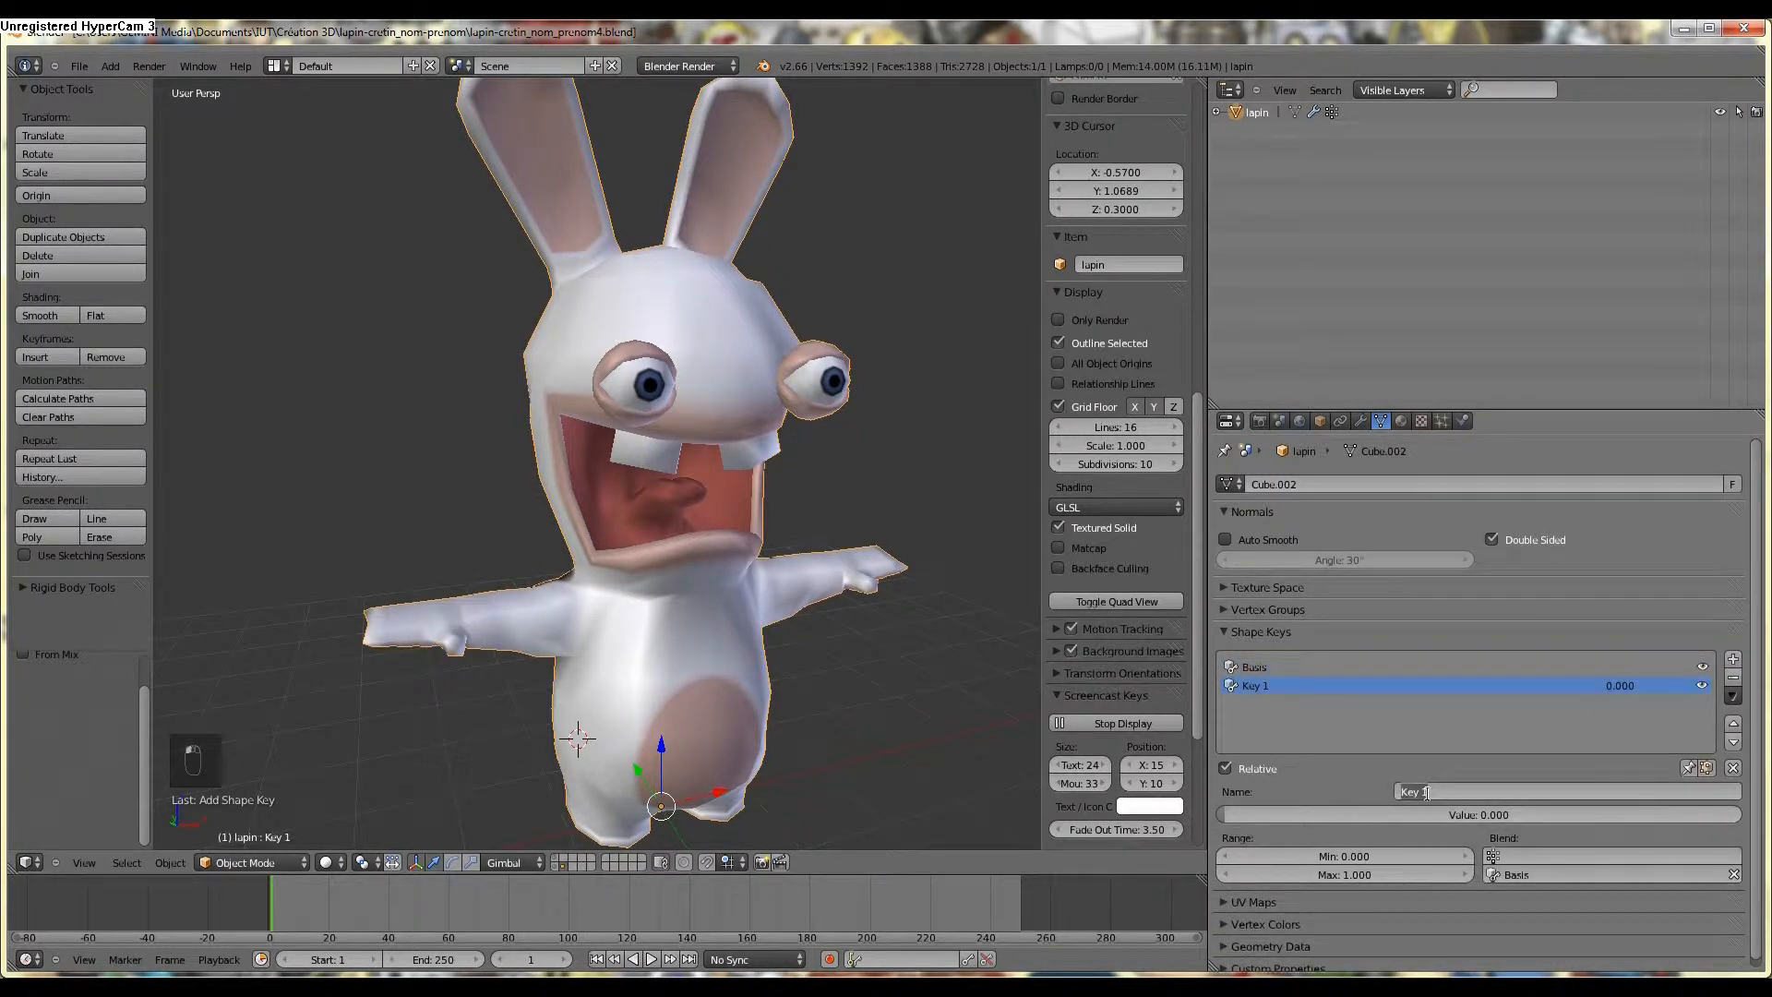
type("paupière_haute_droite_fermé")
type("e_haute_droite_fermée")
key("Return")
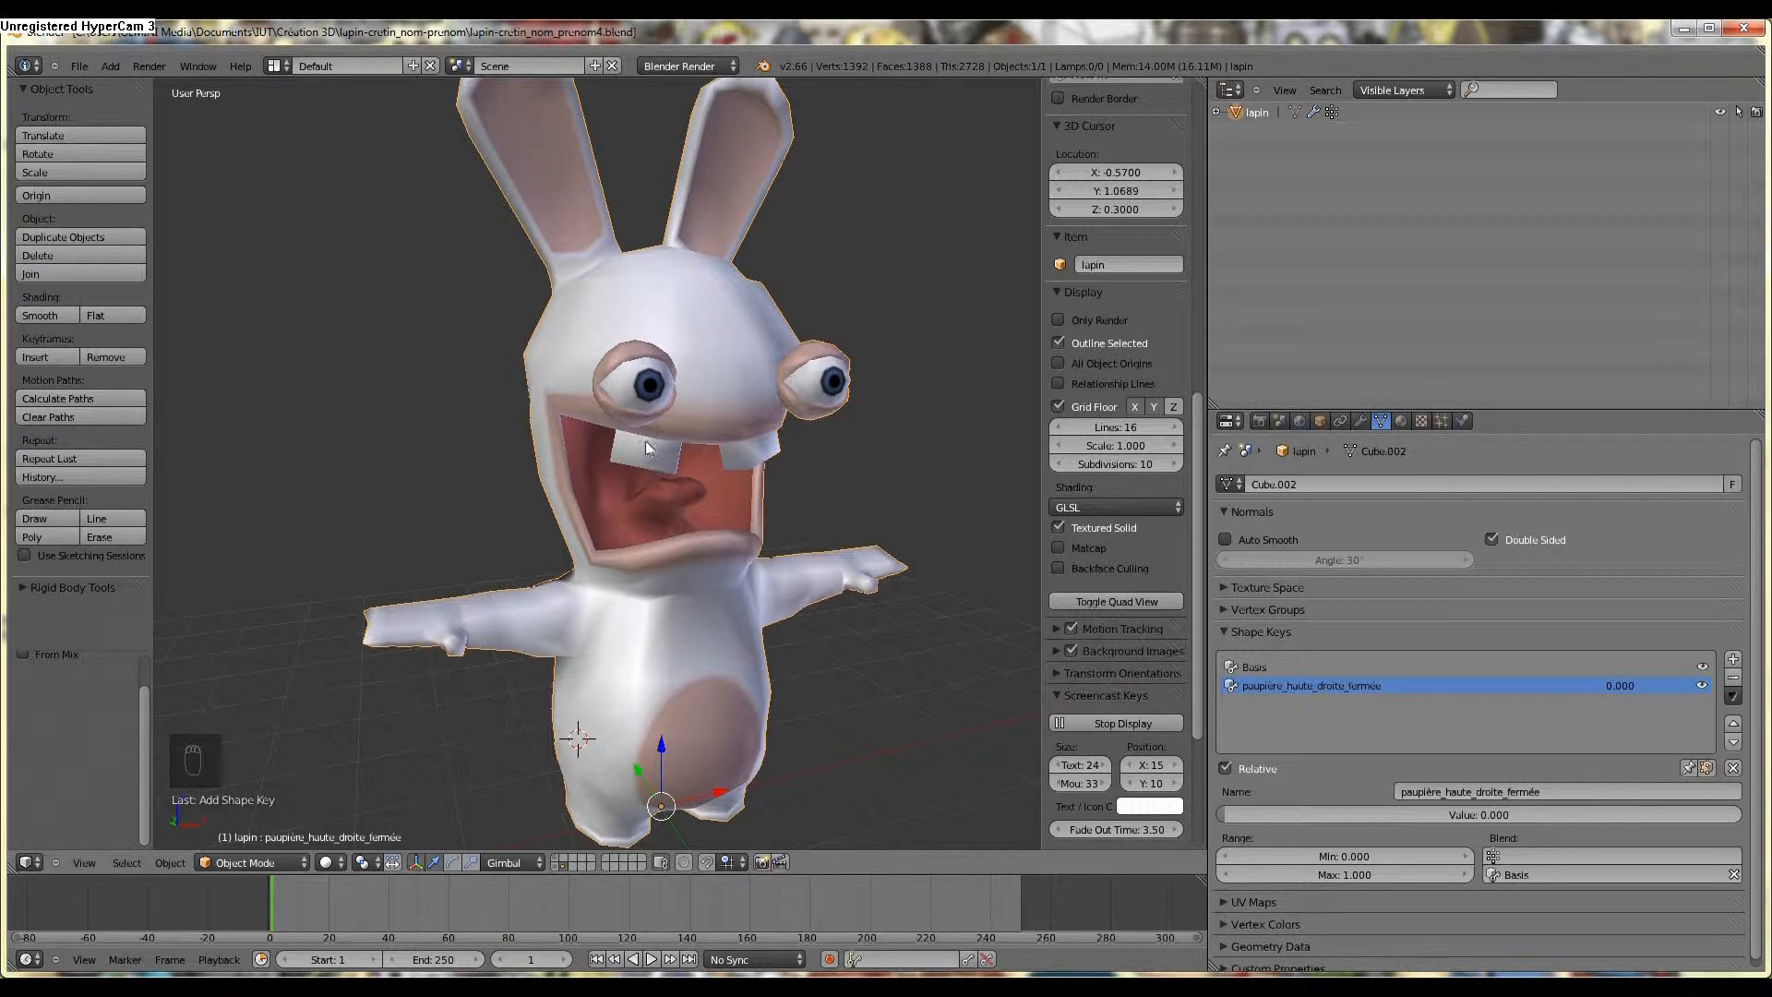
Enter Edit Mode on the rabbit mesh and reveal its hidden eyes and eyelids.
middle_click_drag(642, 421, 640, 473)
key("Tab")
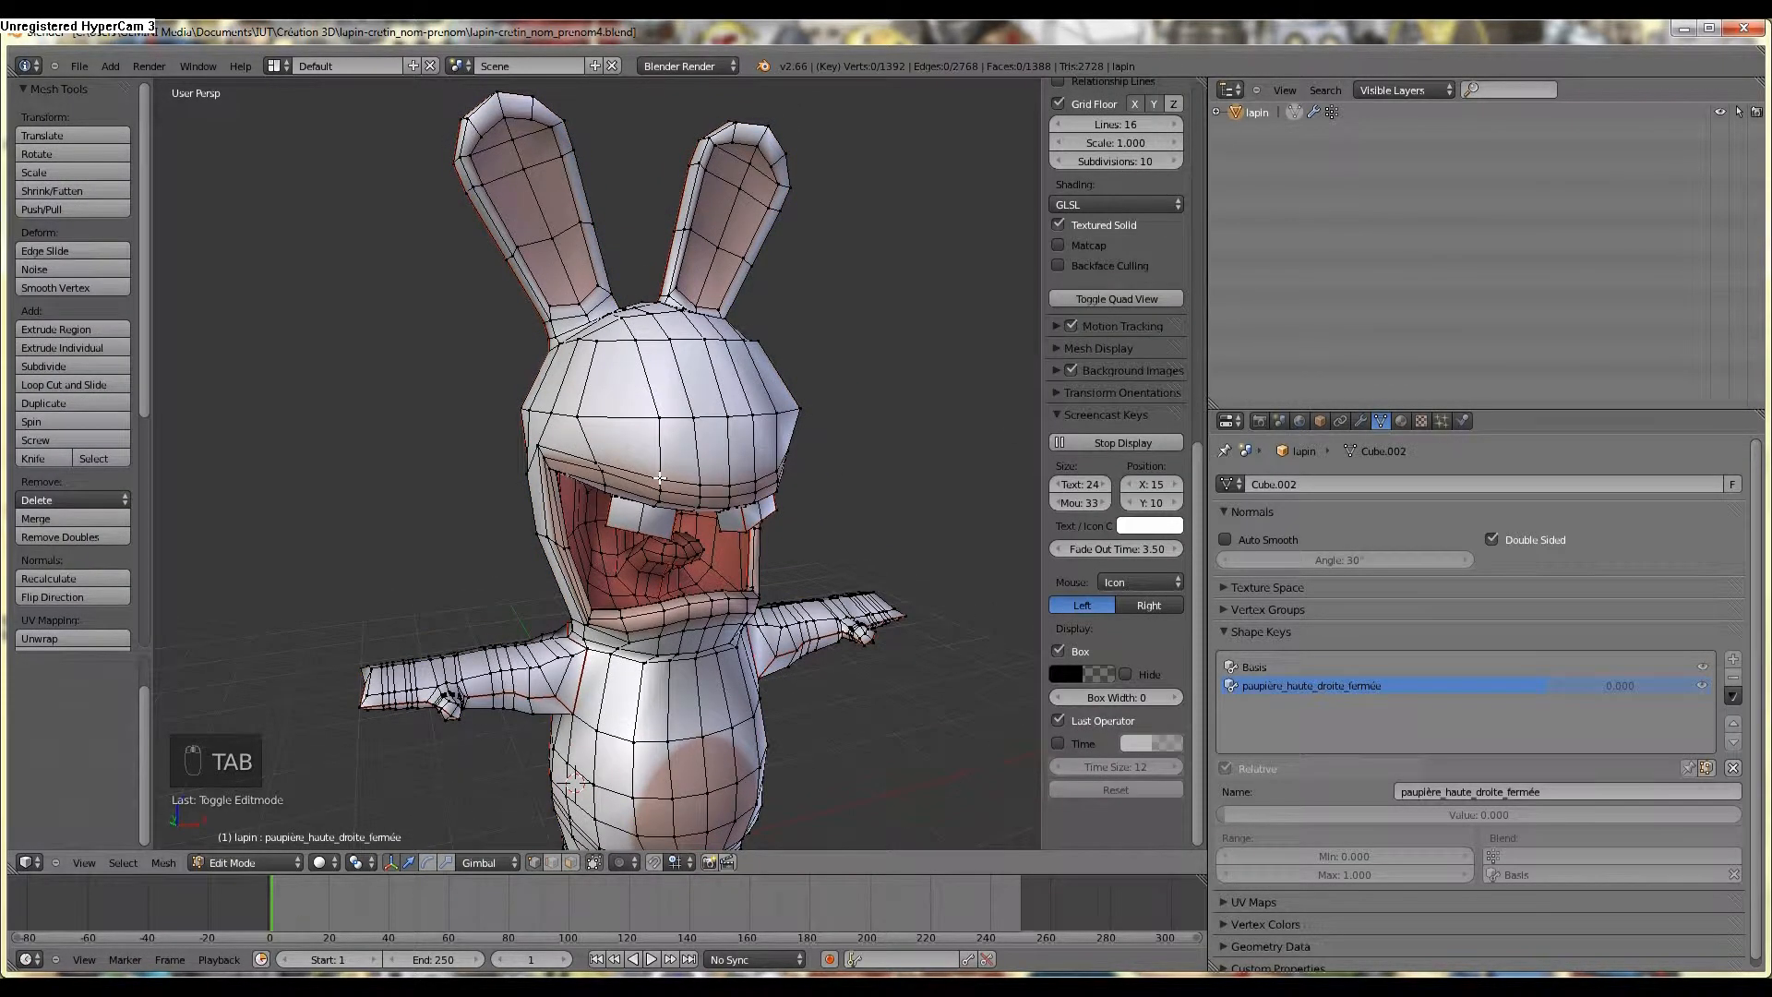
key("alt+h")
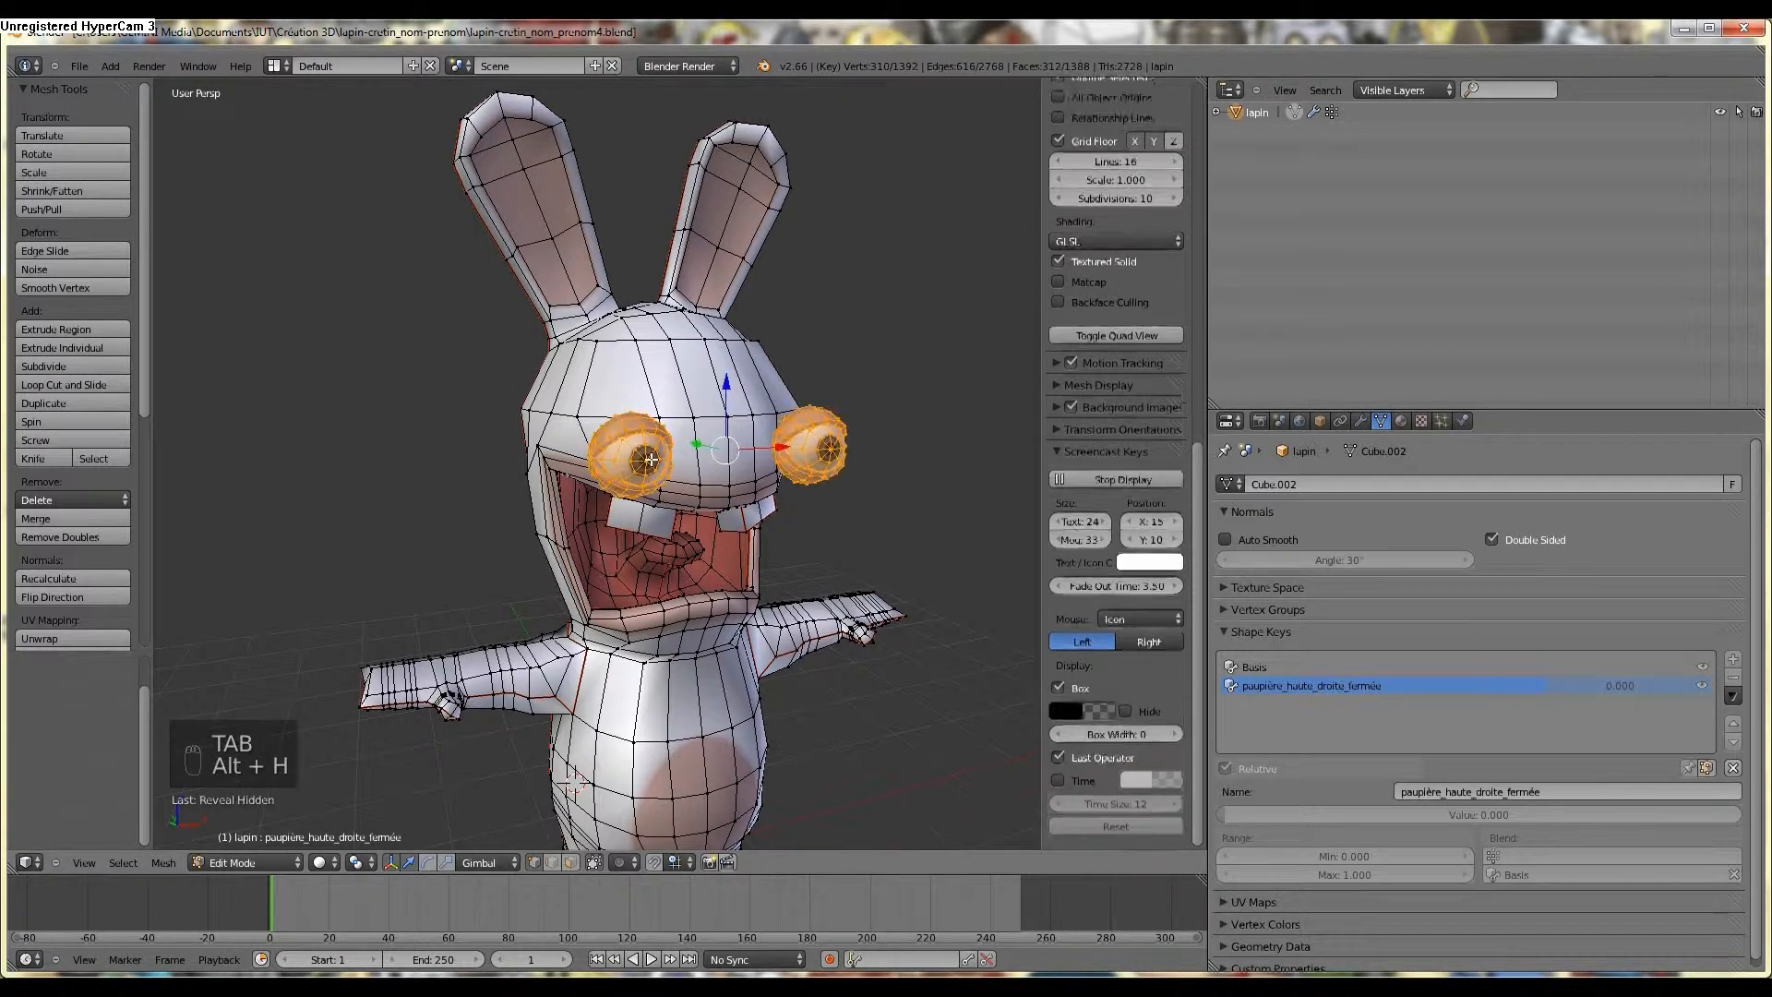
Select the two opposite side vertices of the rabbit's right eyelid and snap the 3D cursor to the selection.
scroll(637, 452, "up", 3)
middle_click_drag(632, 451, 848, 513)
right_click(849, 508)
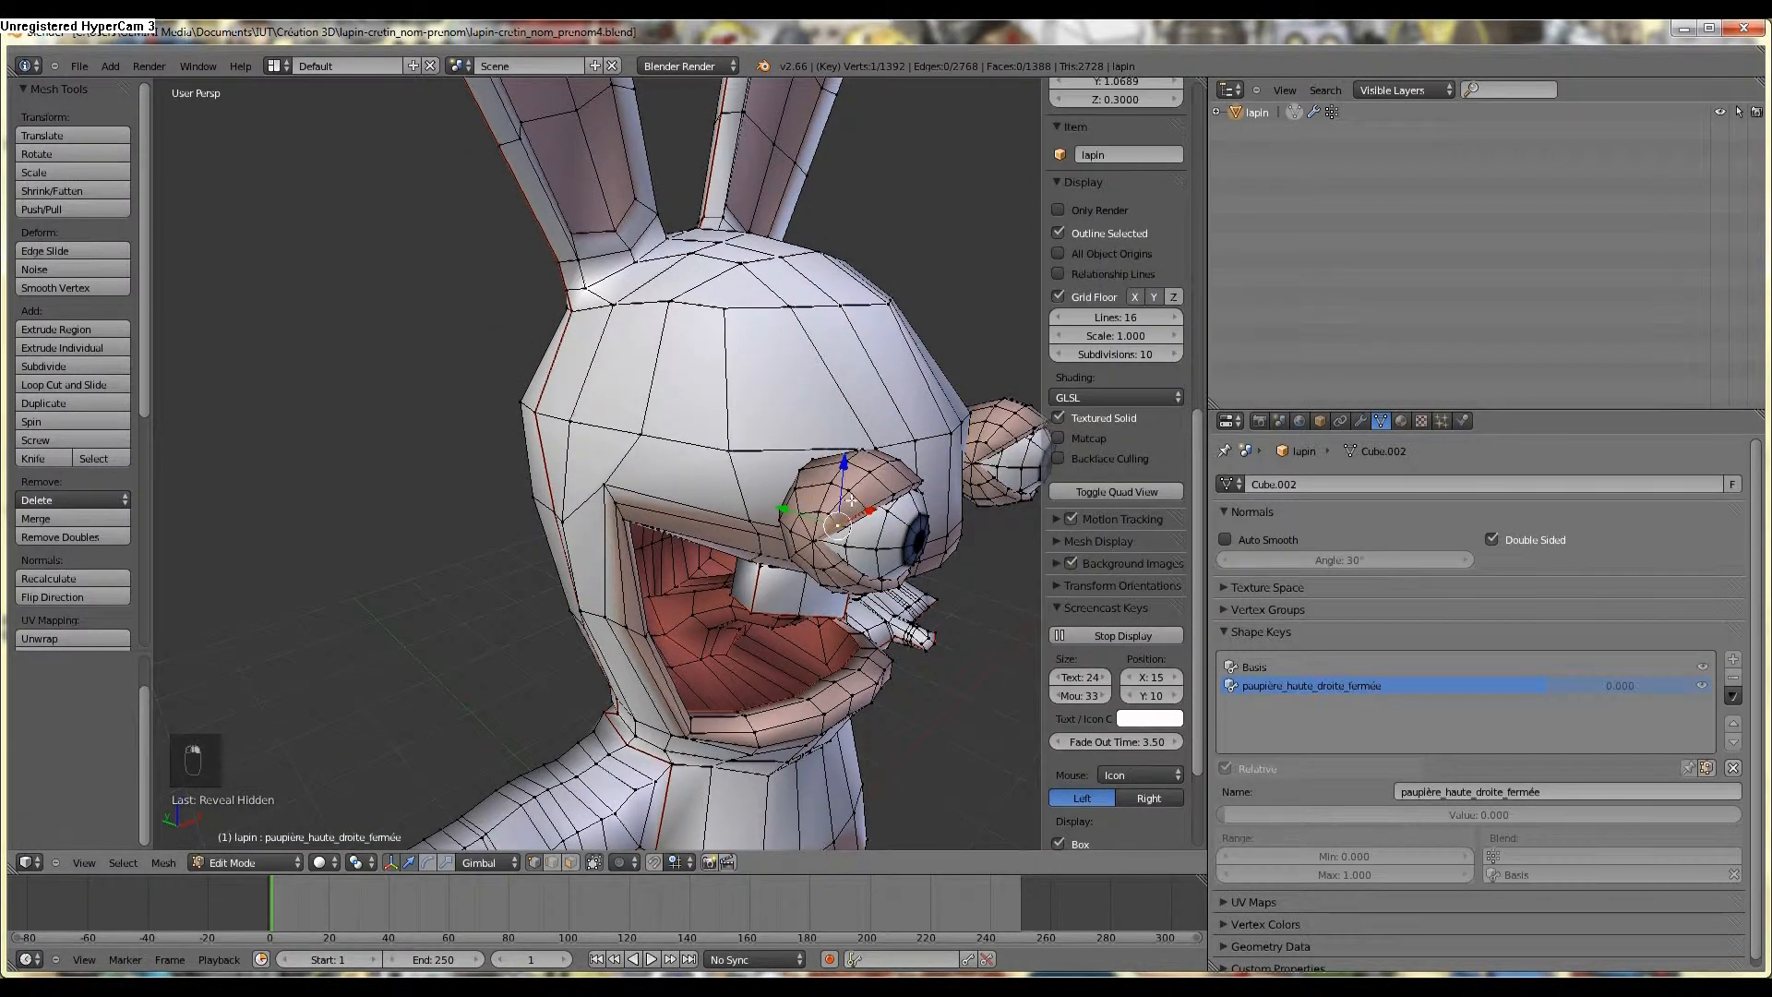
scroll(849, 508, "up", 5)
middle_click_drag(732, 562, 707, 562)
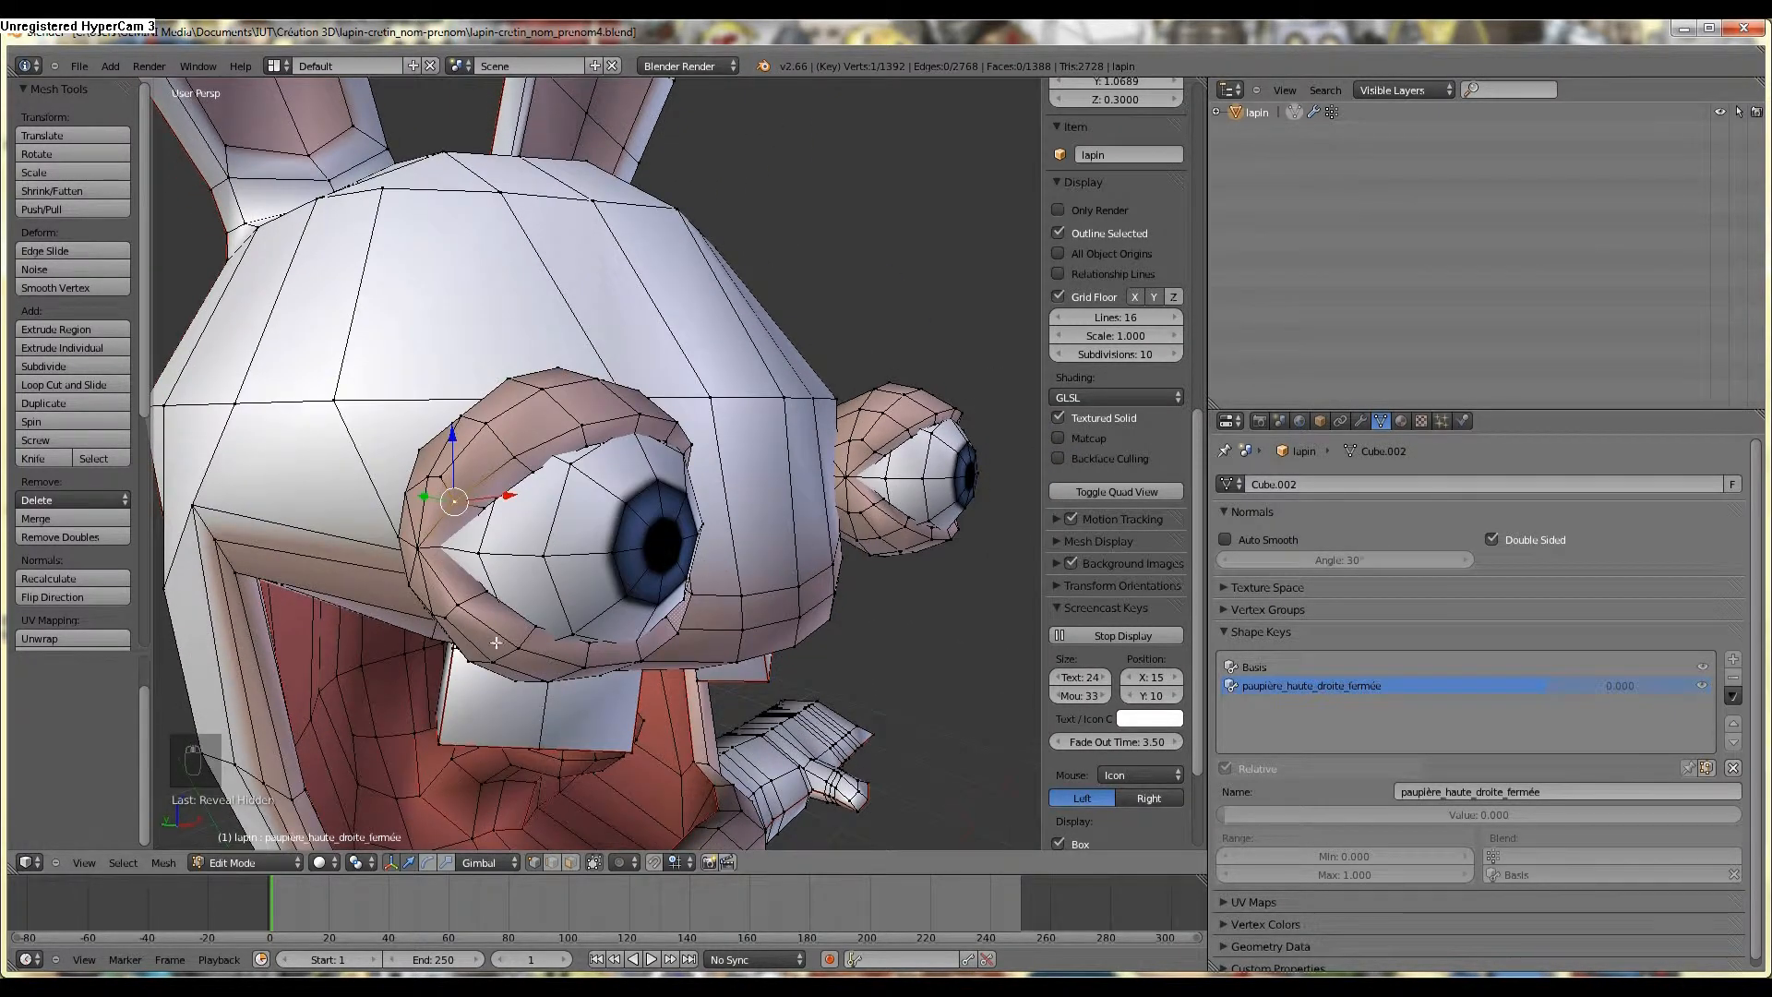
middle_click_drag(410, 489, 656, 518)
scroll(594, 537, "up", 2)
key("shift+s")
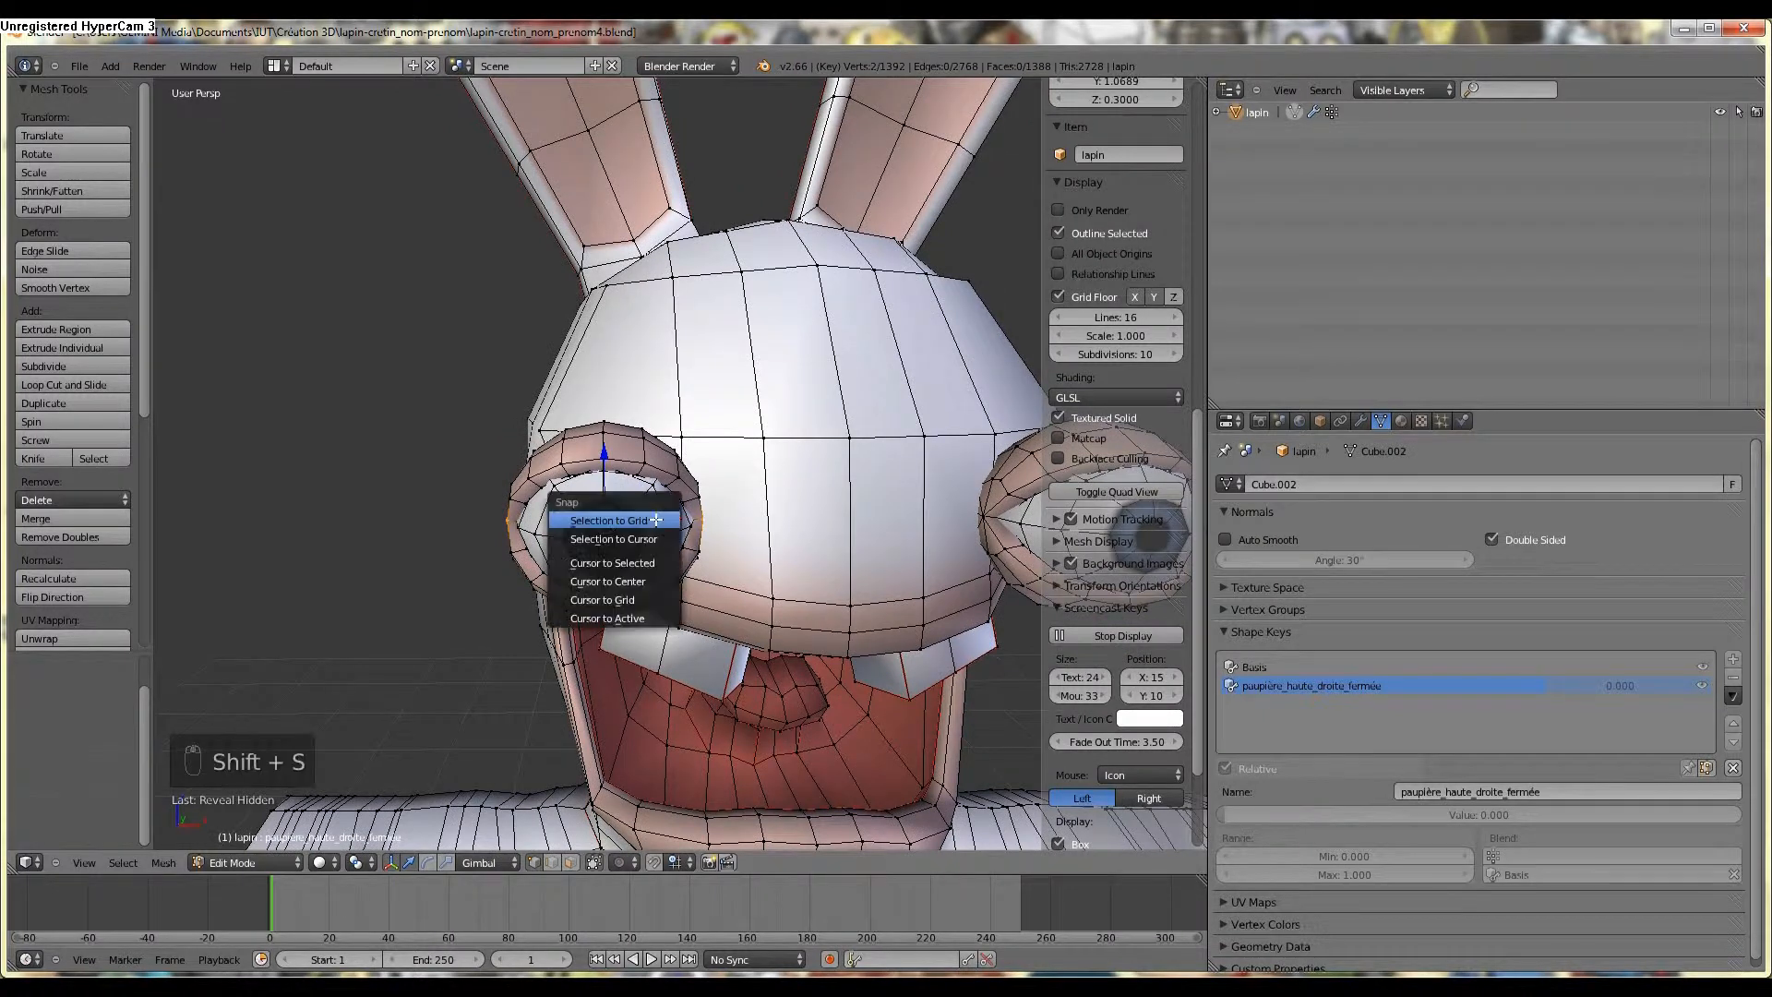
left_click(634, 565)
Set the transform pivot point to the 3D Cursor.
middle_click_drag(497, 532, 674, 540)
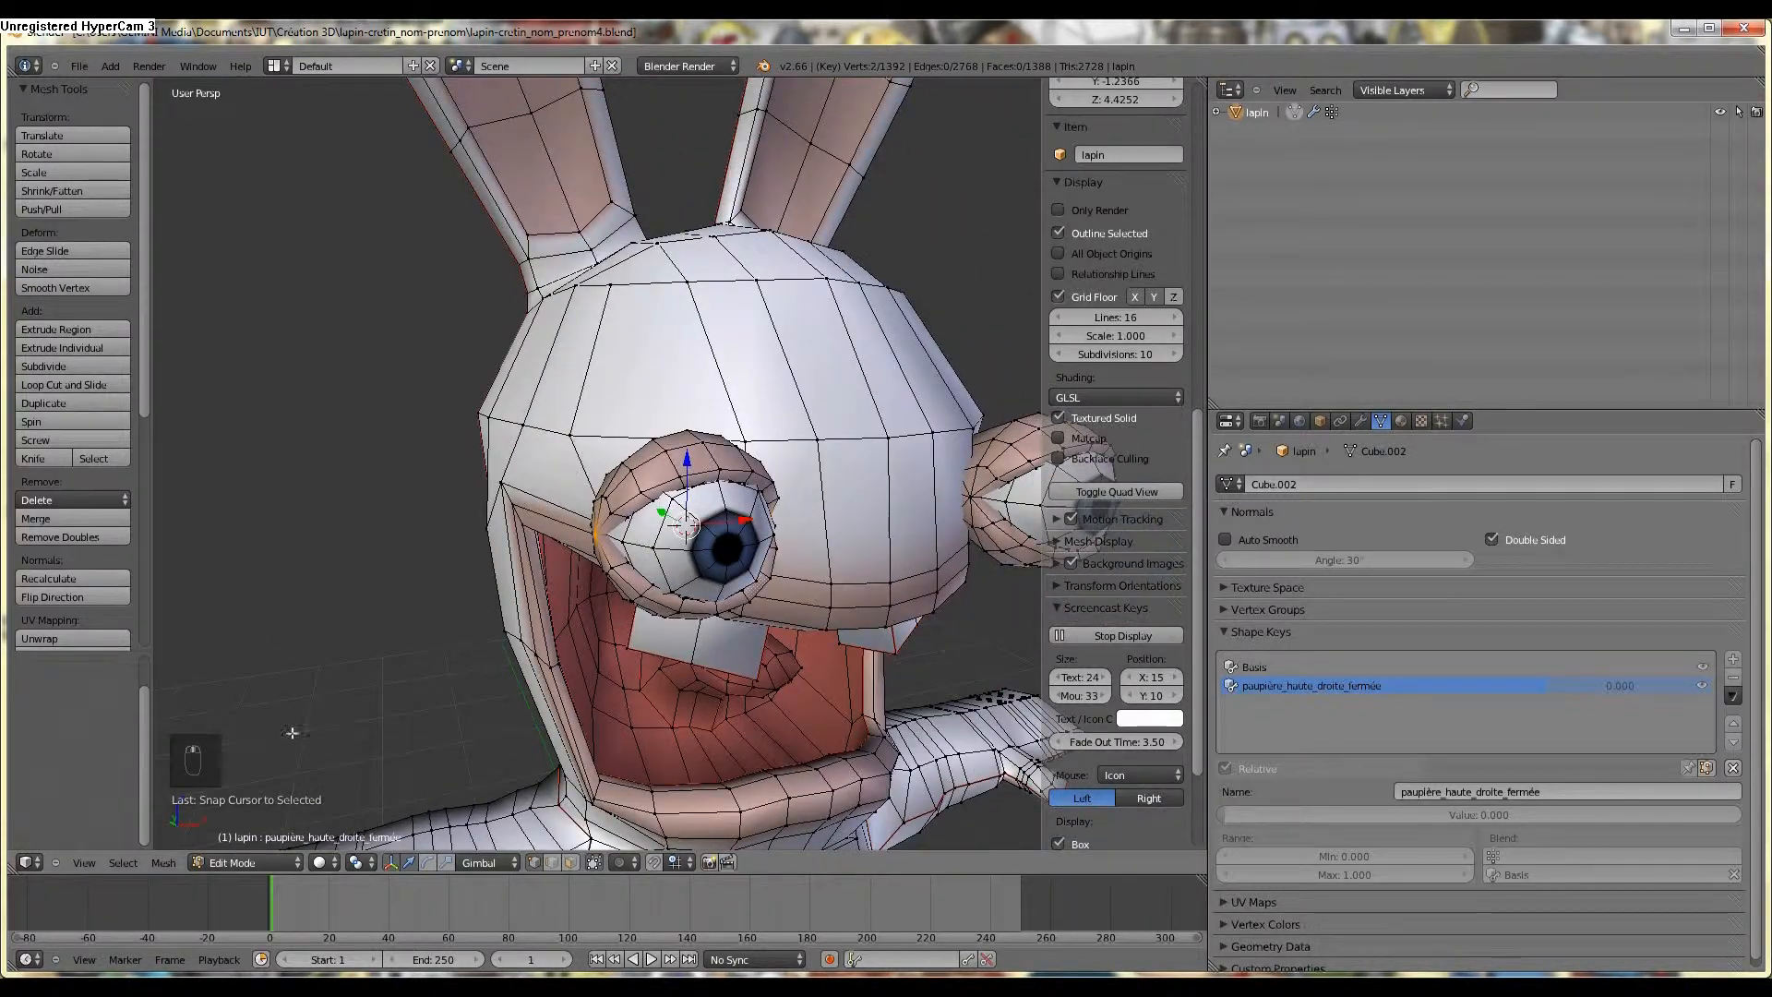
left_click(357, 862)
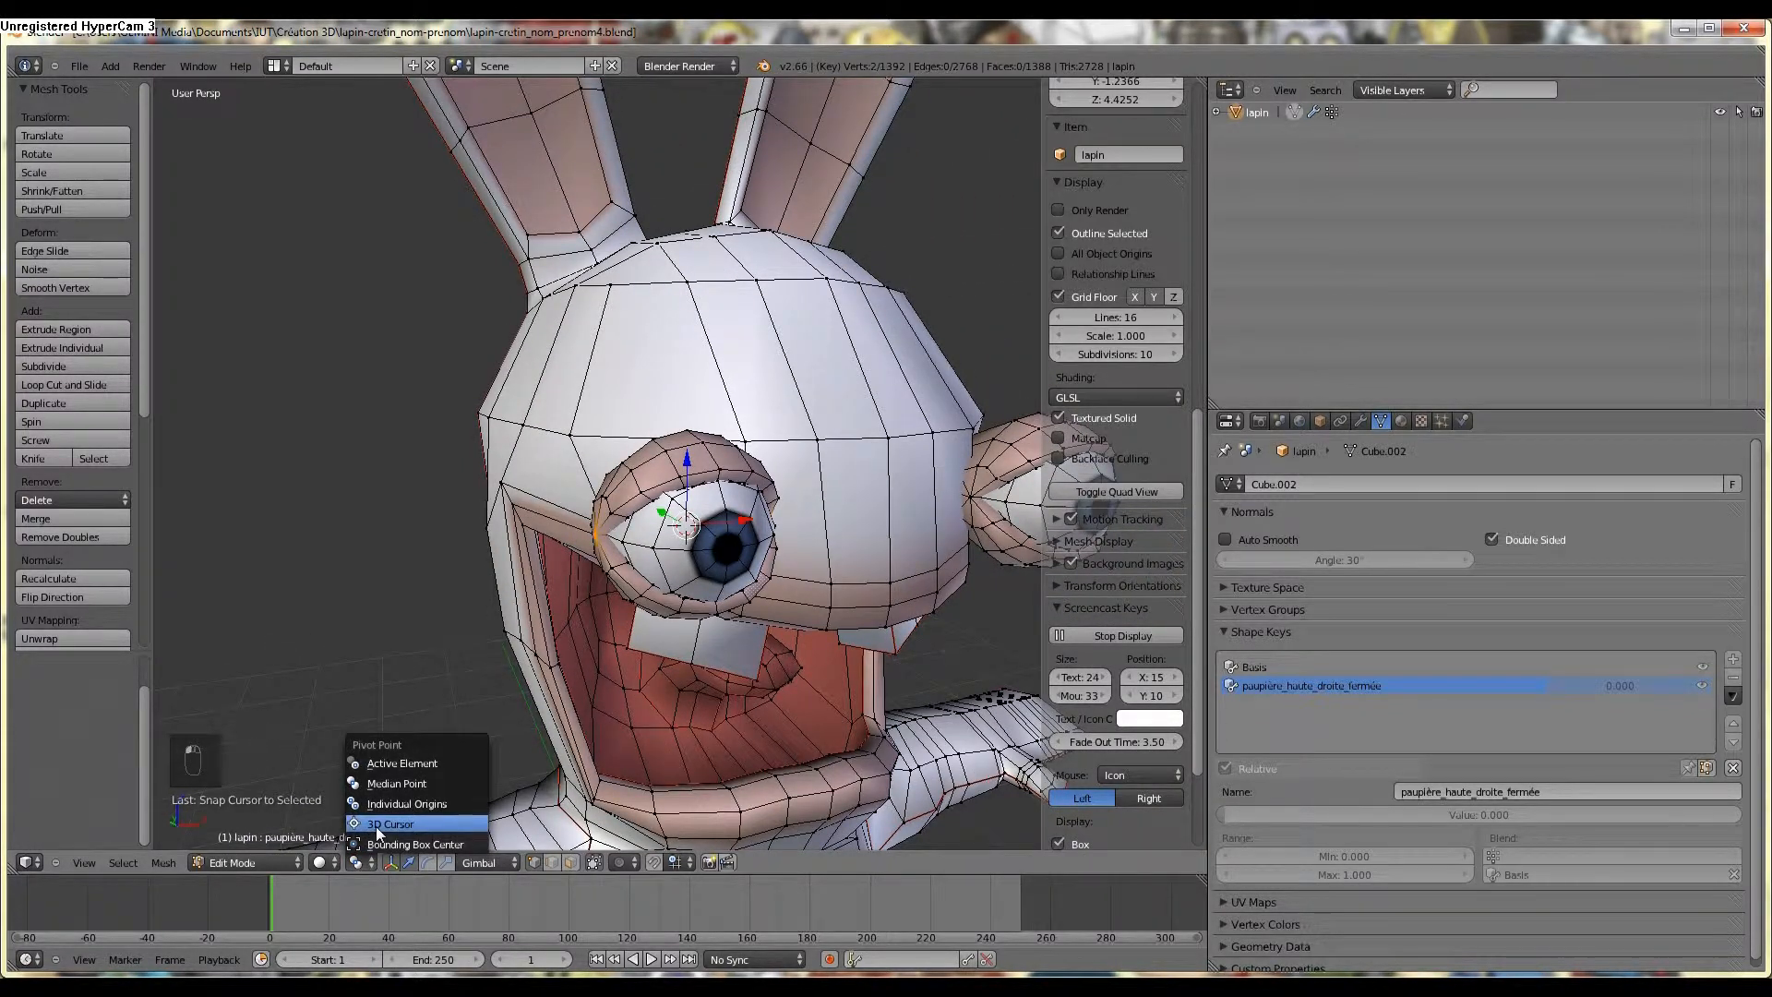
left_click(375, 824)
middle_click_drag(609, 624, 672, 569)
scroll(670, 590, "up", 1)
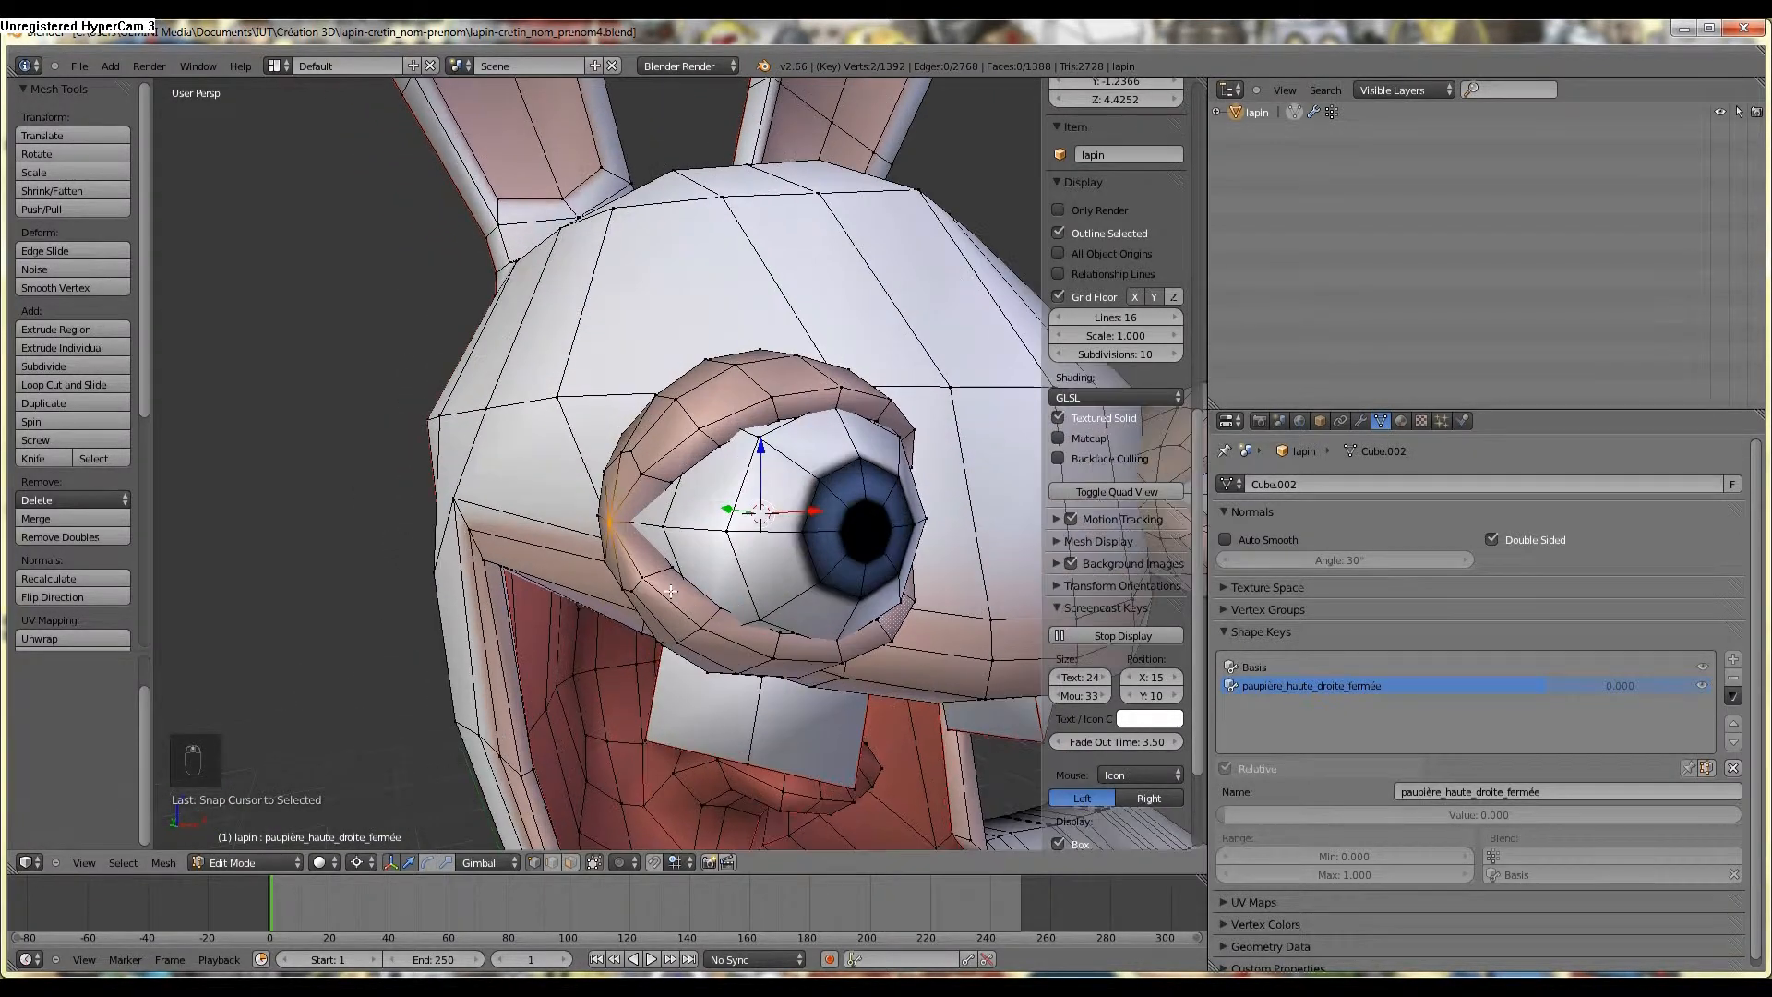
Select the whole linked mesh of the rabbit's right eyeball and hide it.
right_click(854, 534)
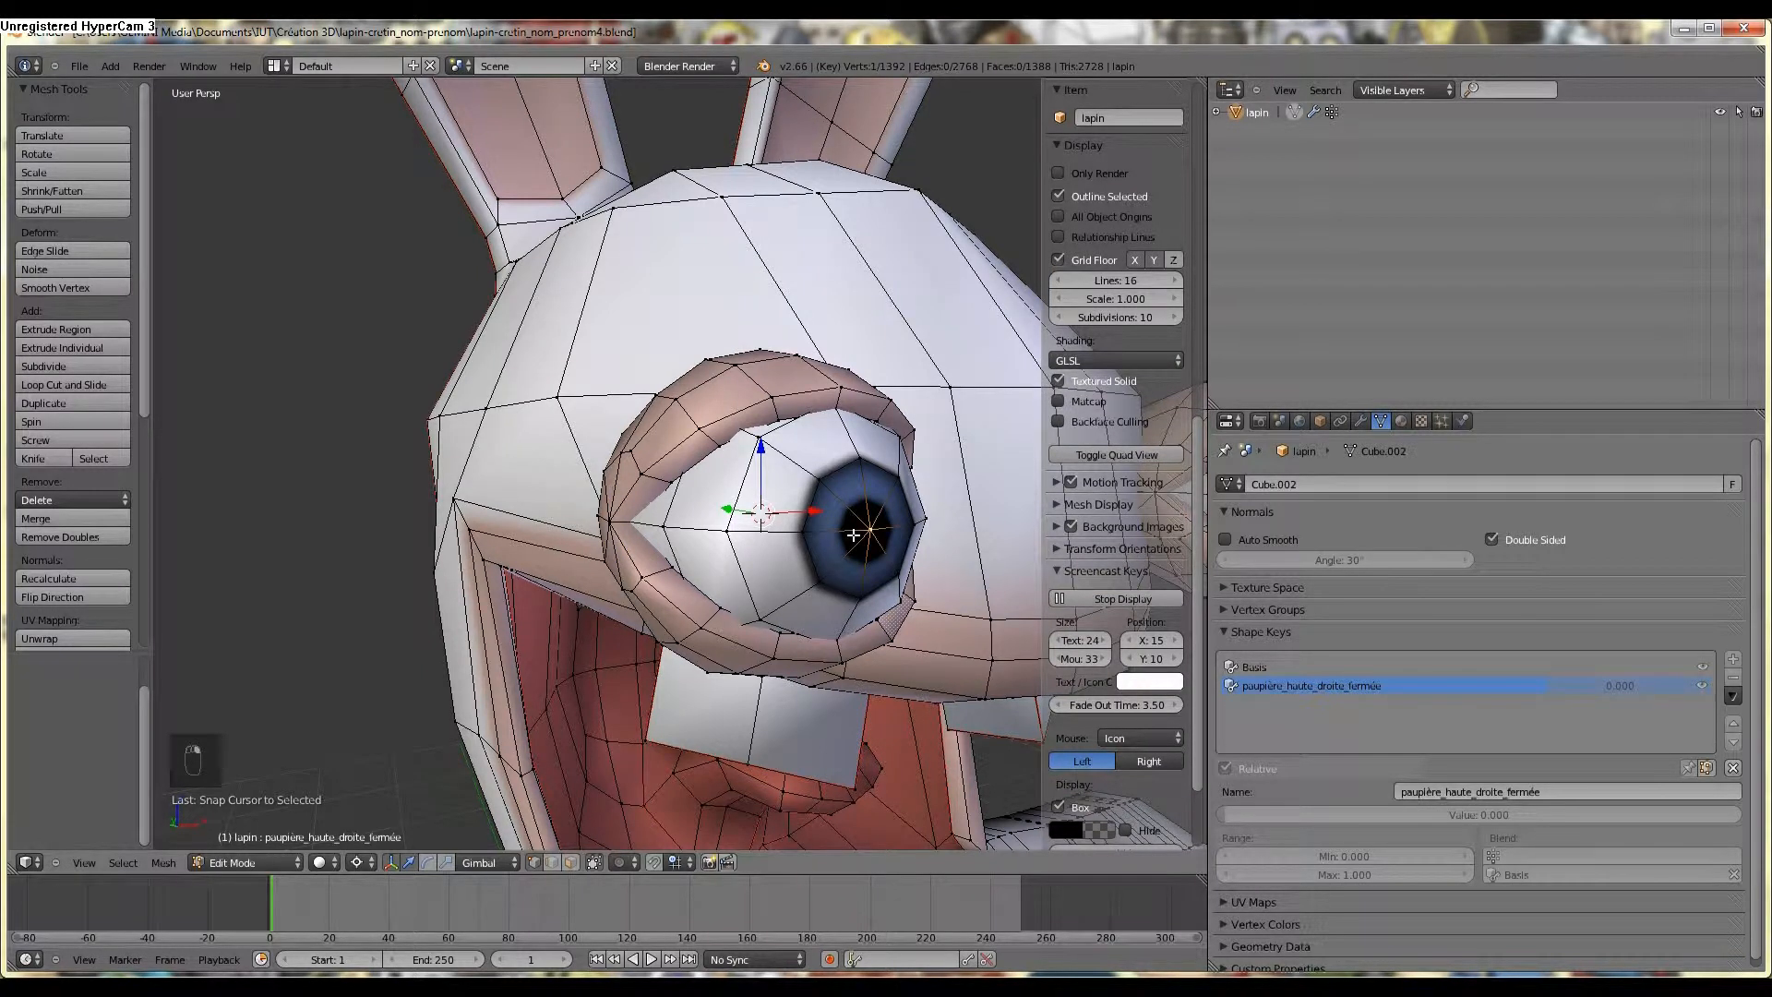
key("l")
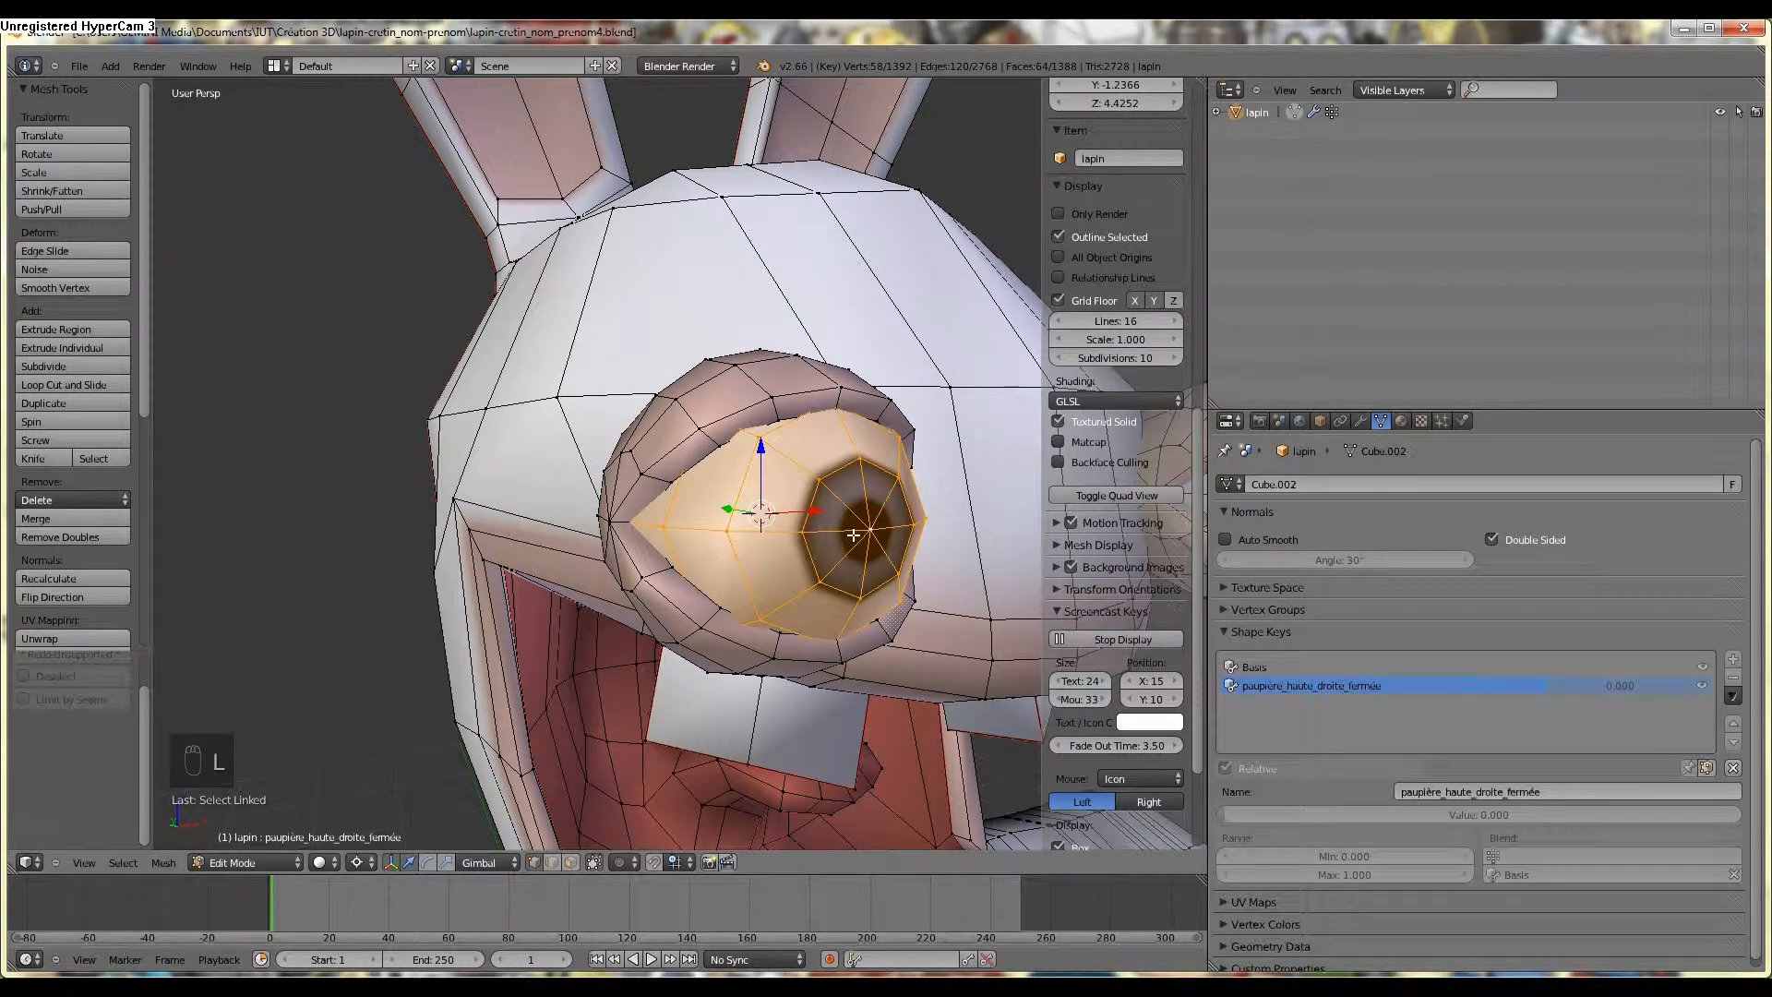
key("h")
middle_click_drag(841, 526, 803, 486)
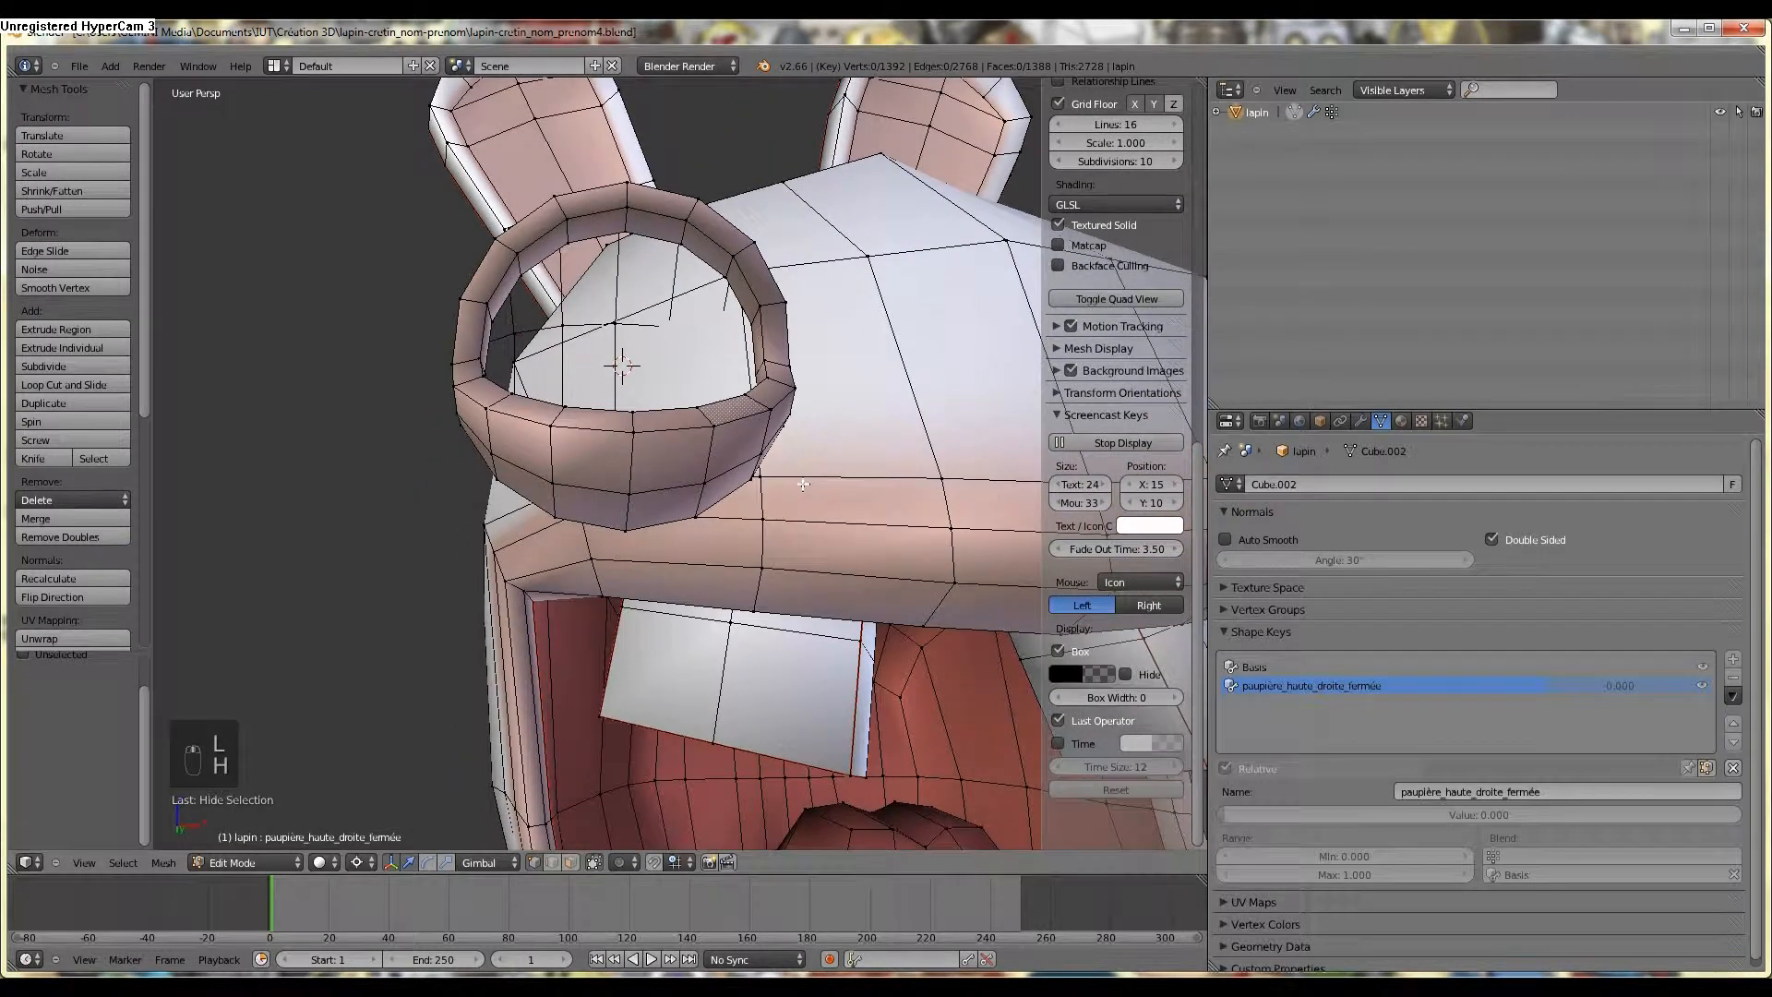
In face select mode, select the faces along the front rim and inner side of the right upper eyelid.
middle_click_drag(789, 337, 683, 356)
left_click(570, 863)
middle_click_drag(724, 538, 854, 552)
scroll(589, 545, "up", 2)
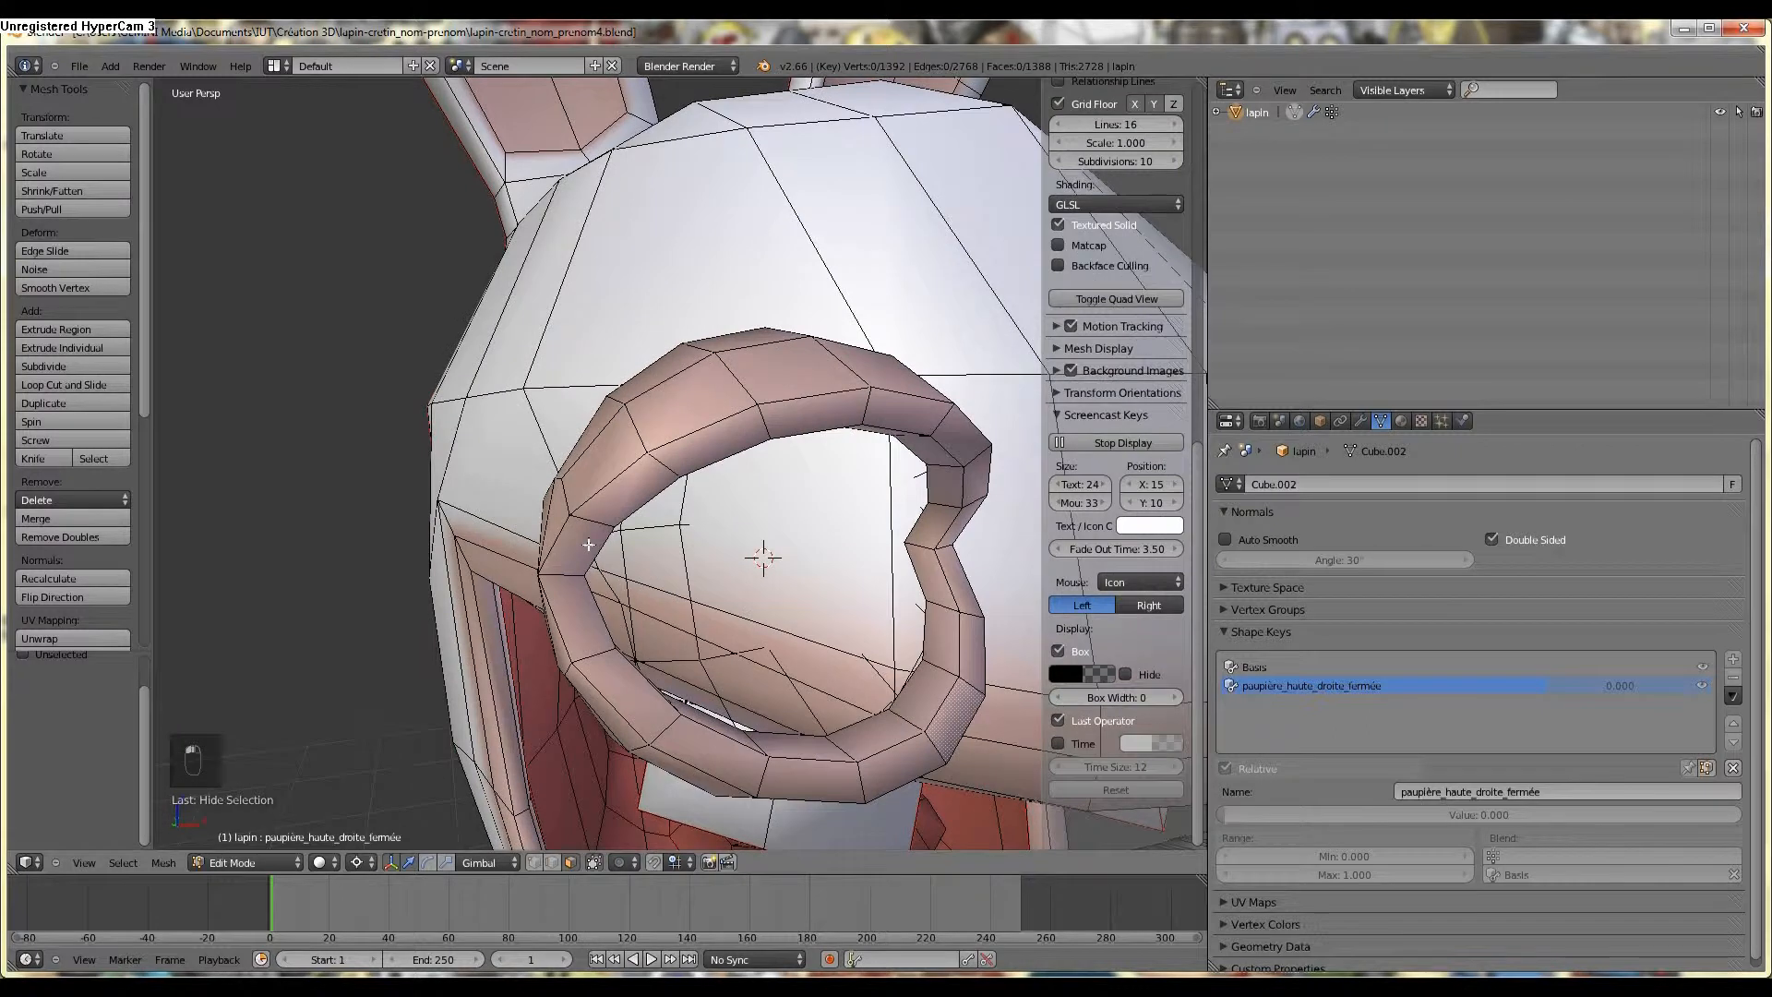
right_click(589, 545)
right_click(612, 507, "shift")
right_click(694, 456, "shift")
right_click(812, 413, "shift")
right_click(900, 417, "shift")
right_click(960, 439, "shift")
right_click(957, 491, "shift")
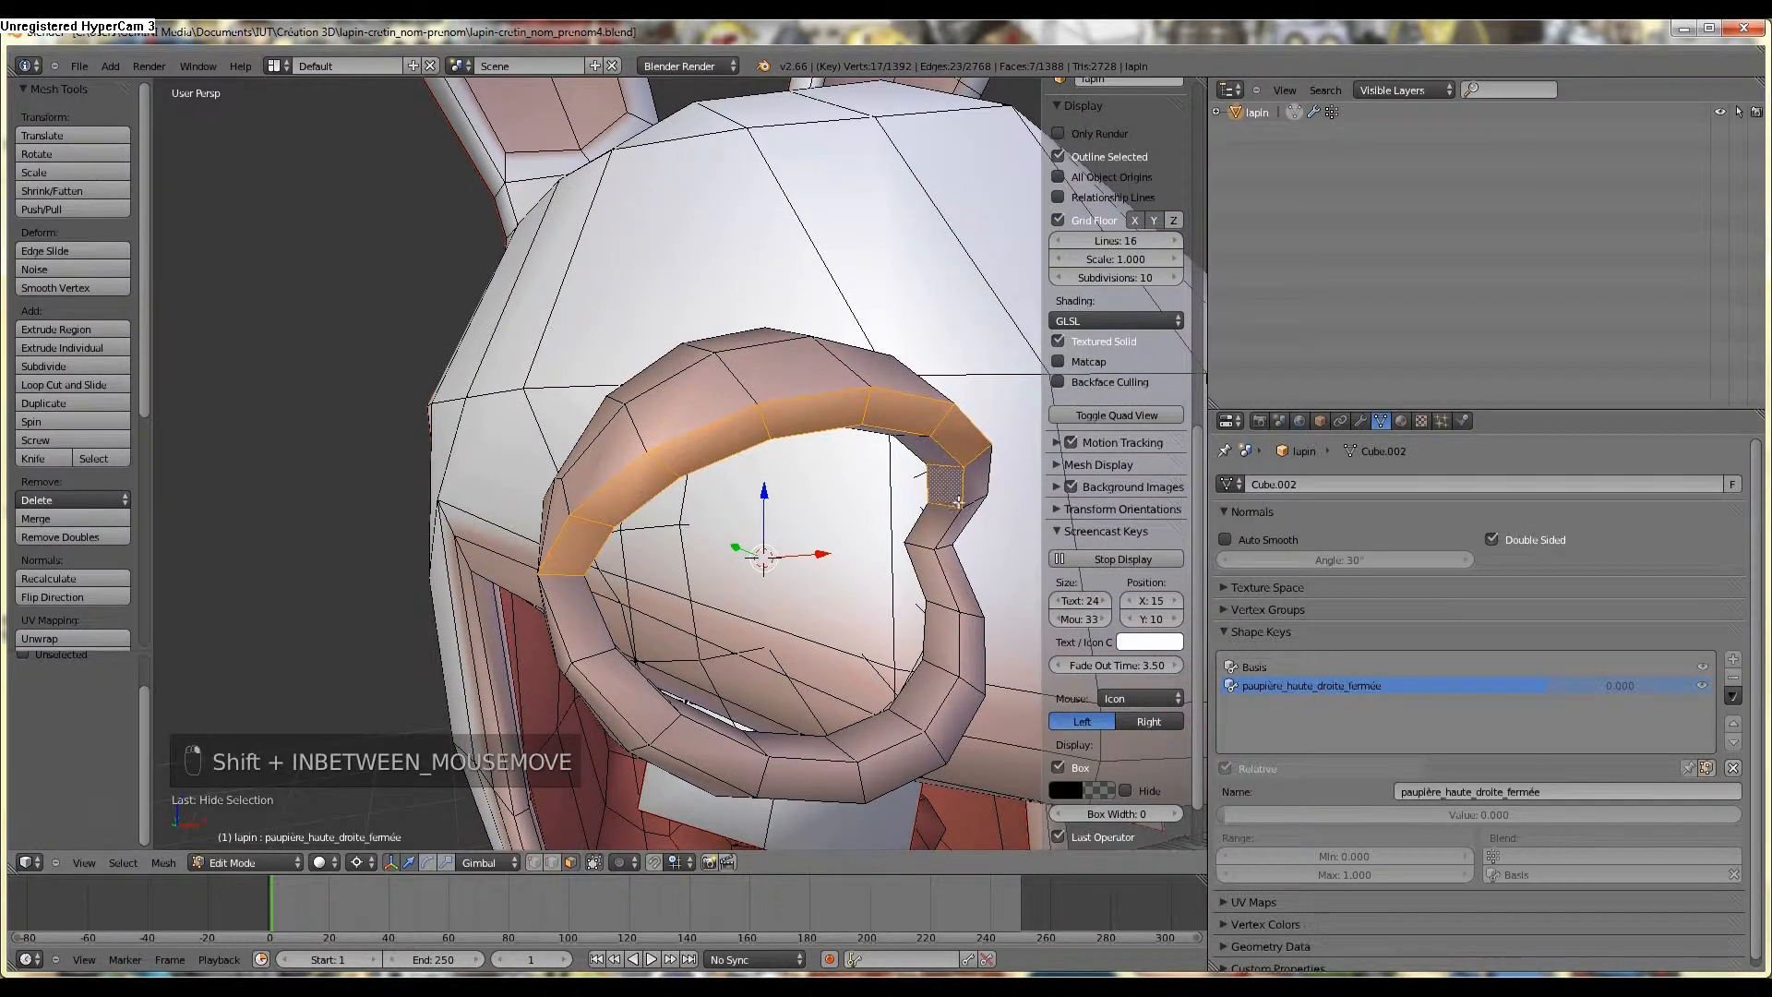
right_click(971, 480, "shift")
middle_click_drag(942, 448, 826, 439)
right_click(822, 440, "shift")
right_click(817, 432, "shift")
right_click(755, 319, "shift")
right_click(669, 283, "shift")
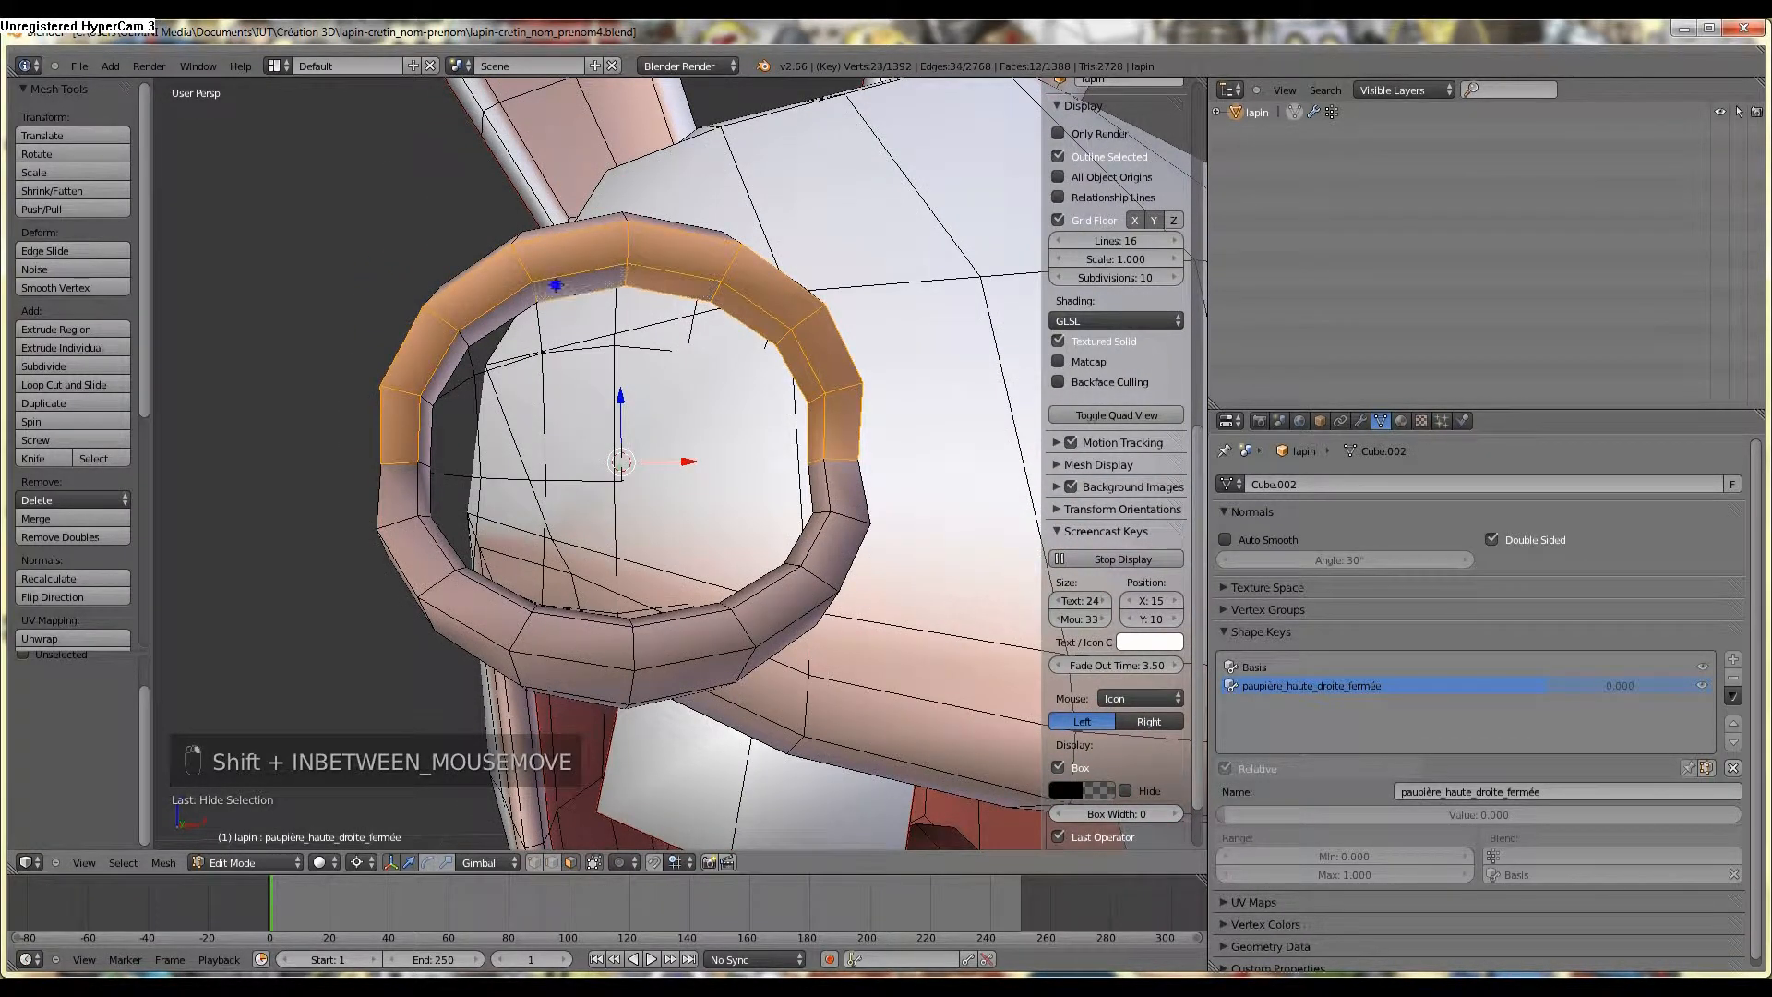
right_click(555, 285, "shift")
right_click(499, 320, "shift")
right_click(443, 377, "shift")
middle_click_drag(477, 415, 598, 535)
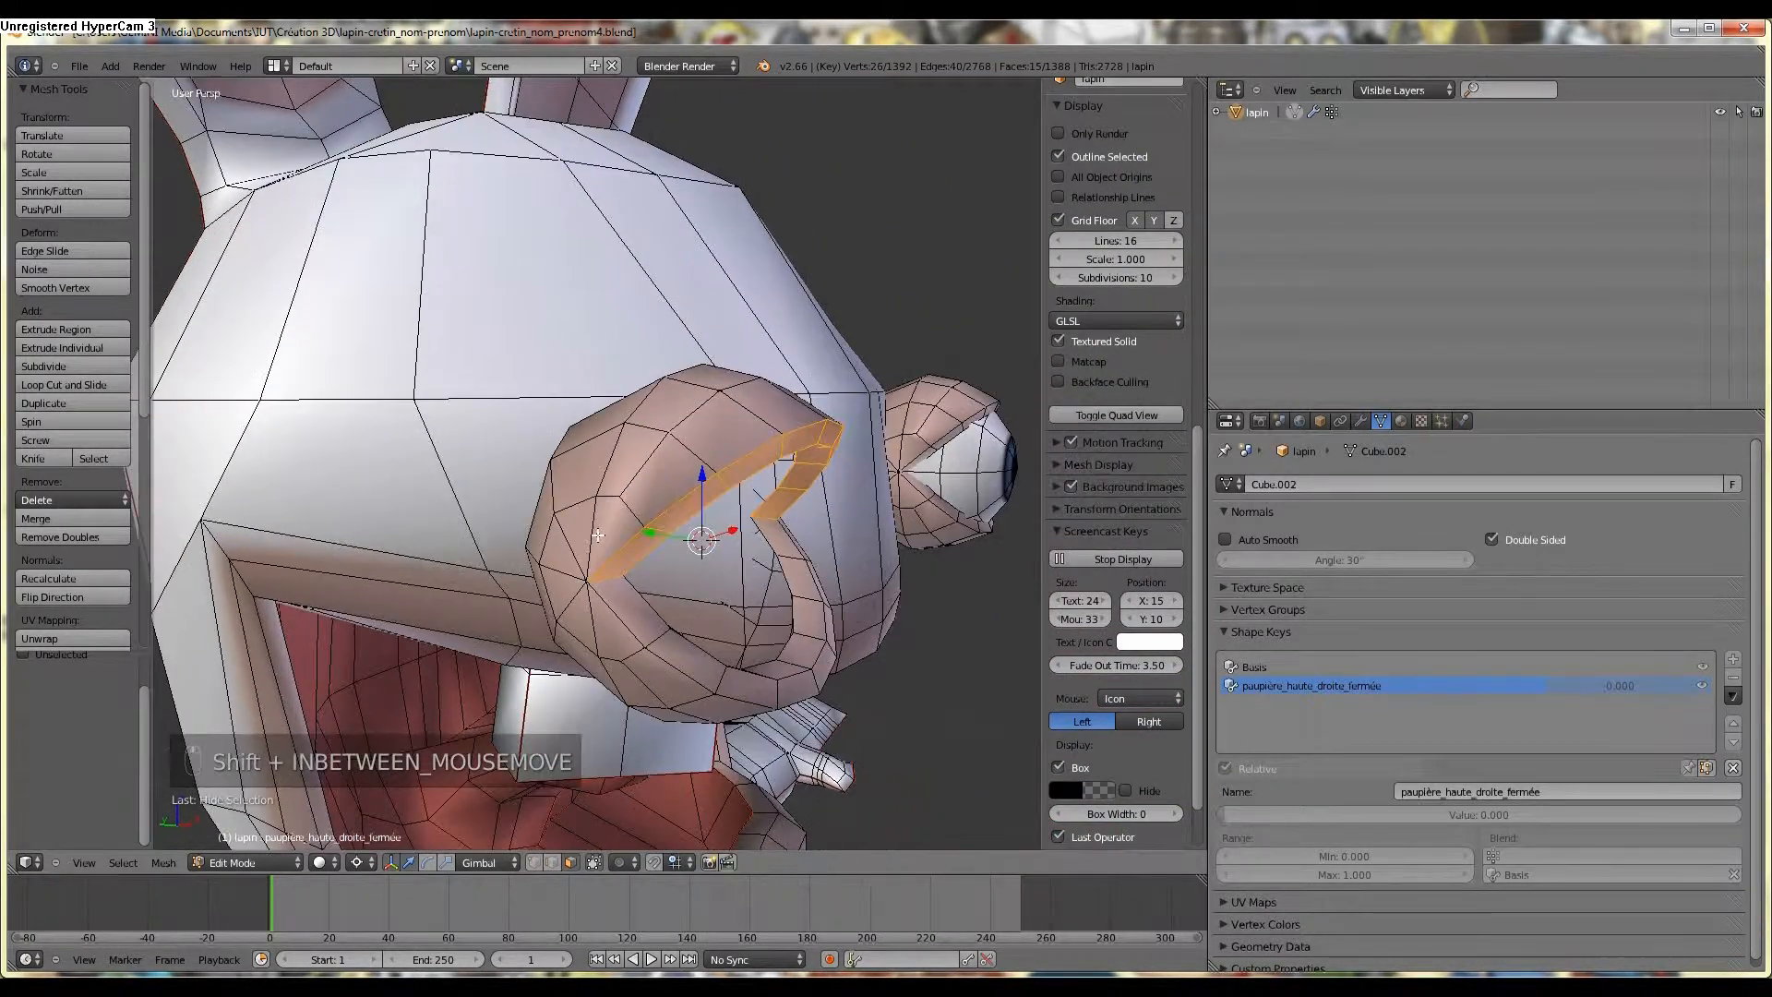
Reveal the hidden right eyeball while keeping the upper eyelid faces selected.
key("alt+h")
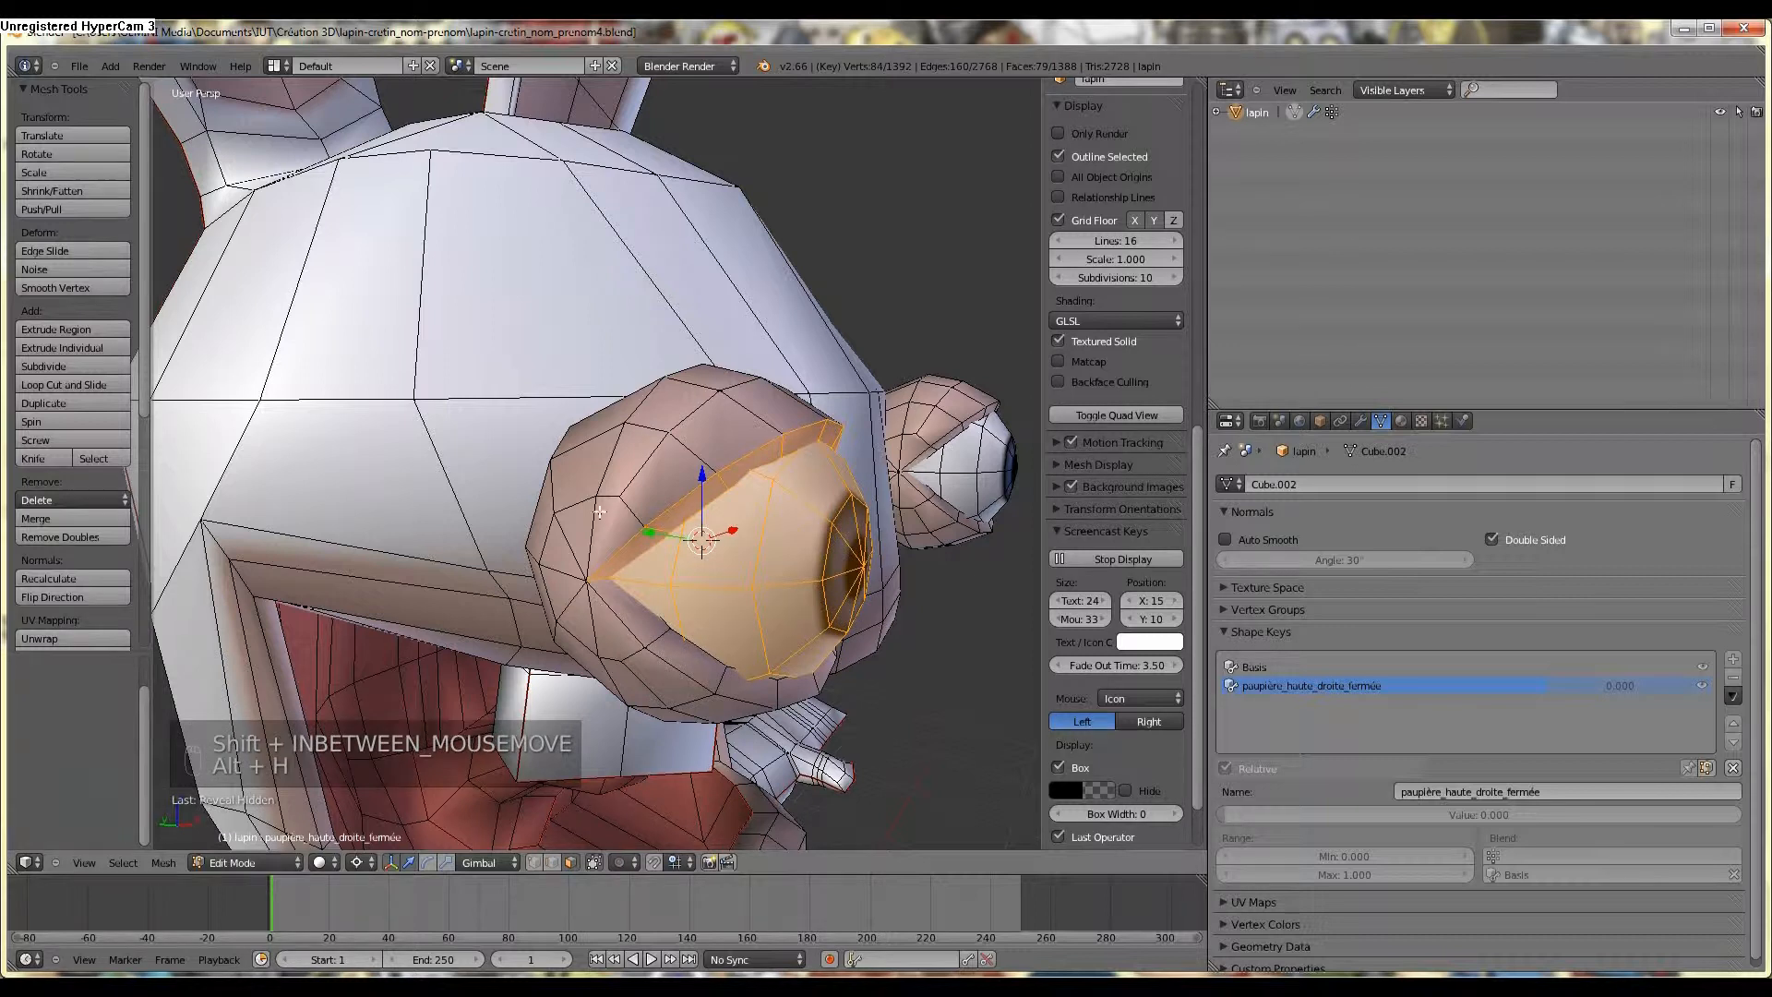
middle_click_drag(614, 527, 672, 532)
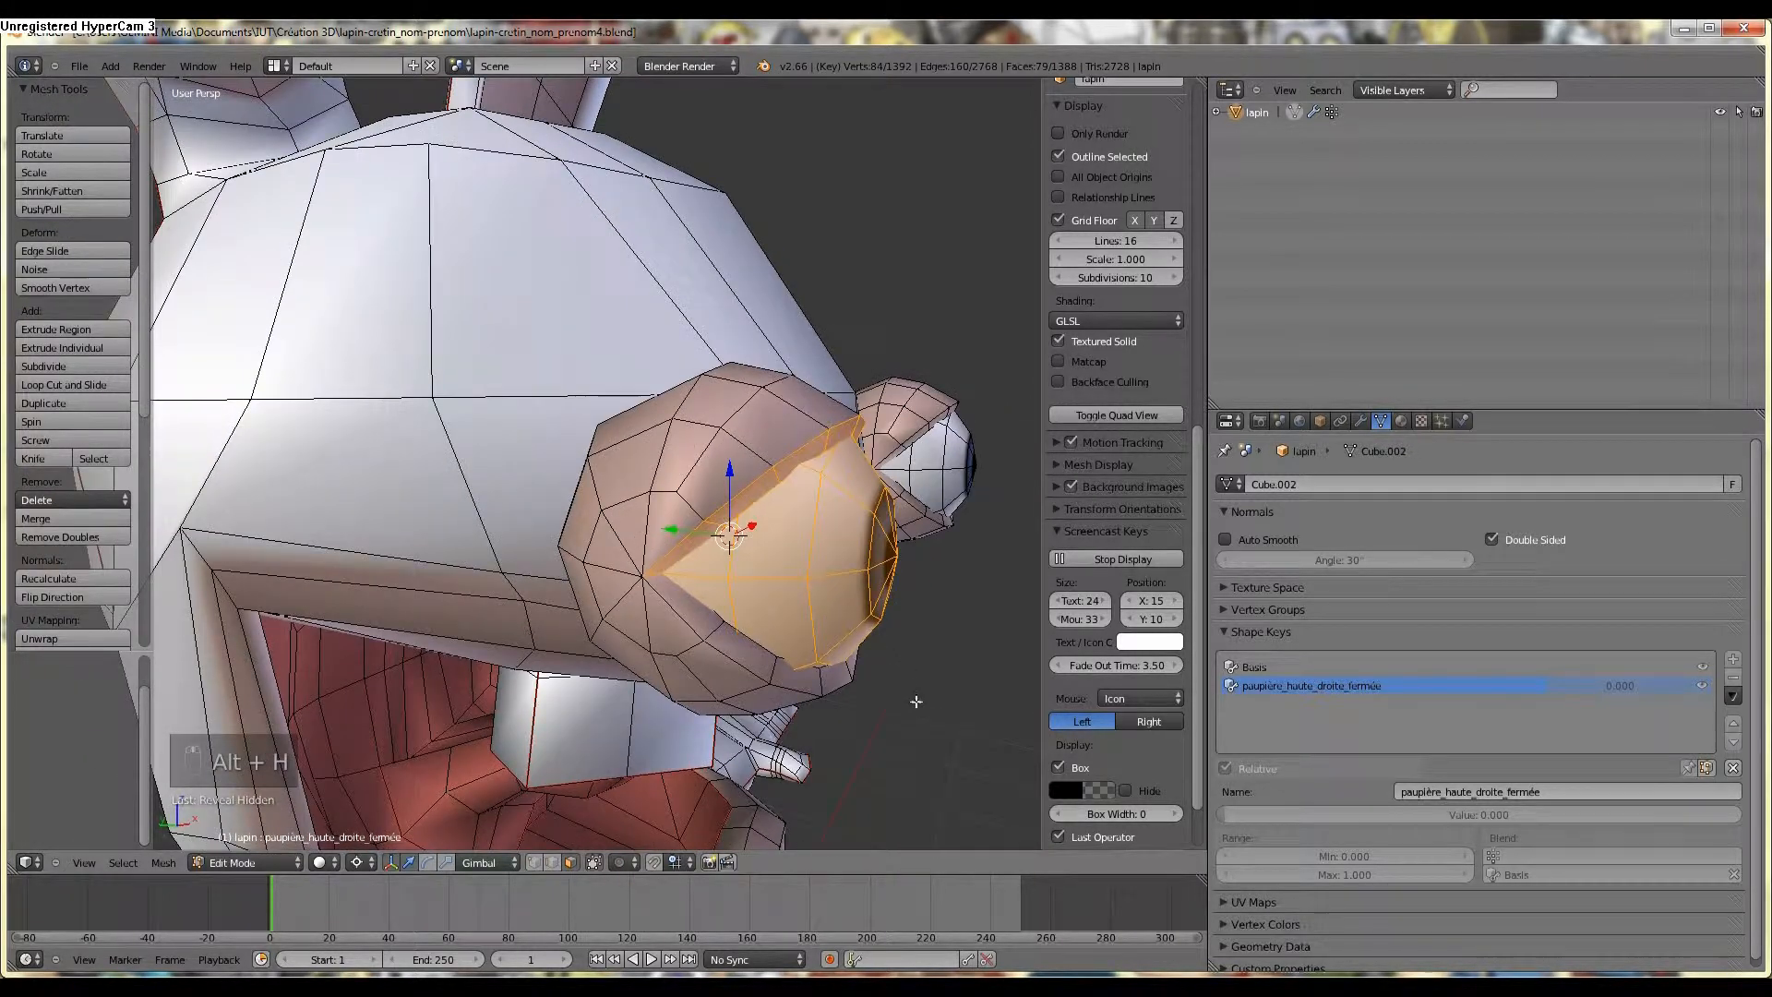
key("r")
key("x")
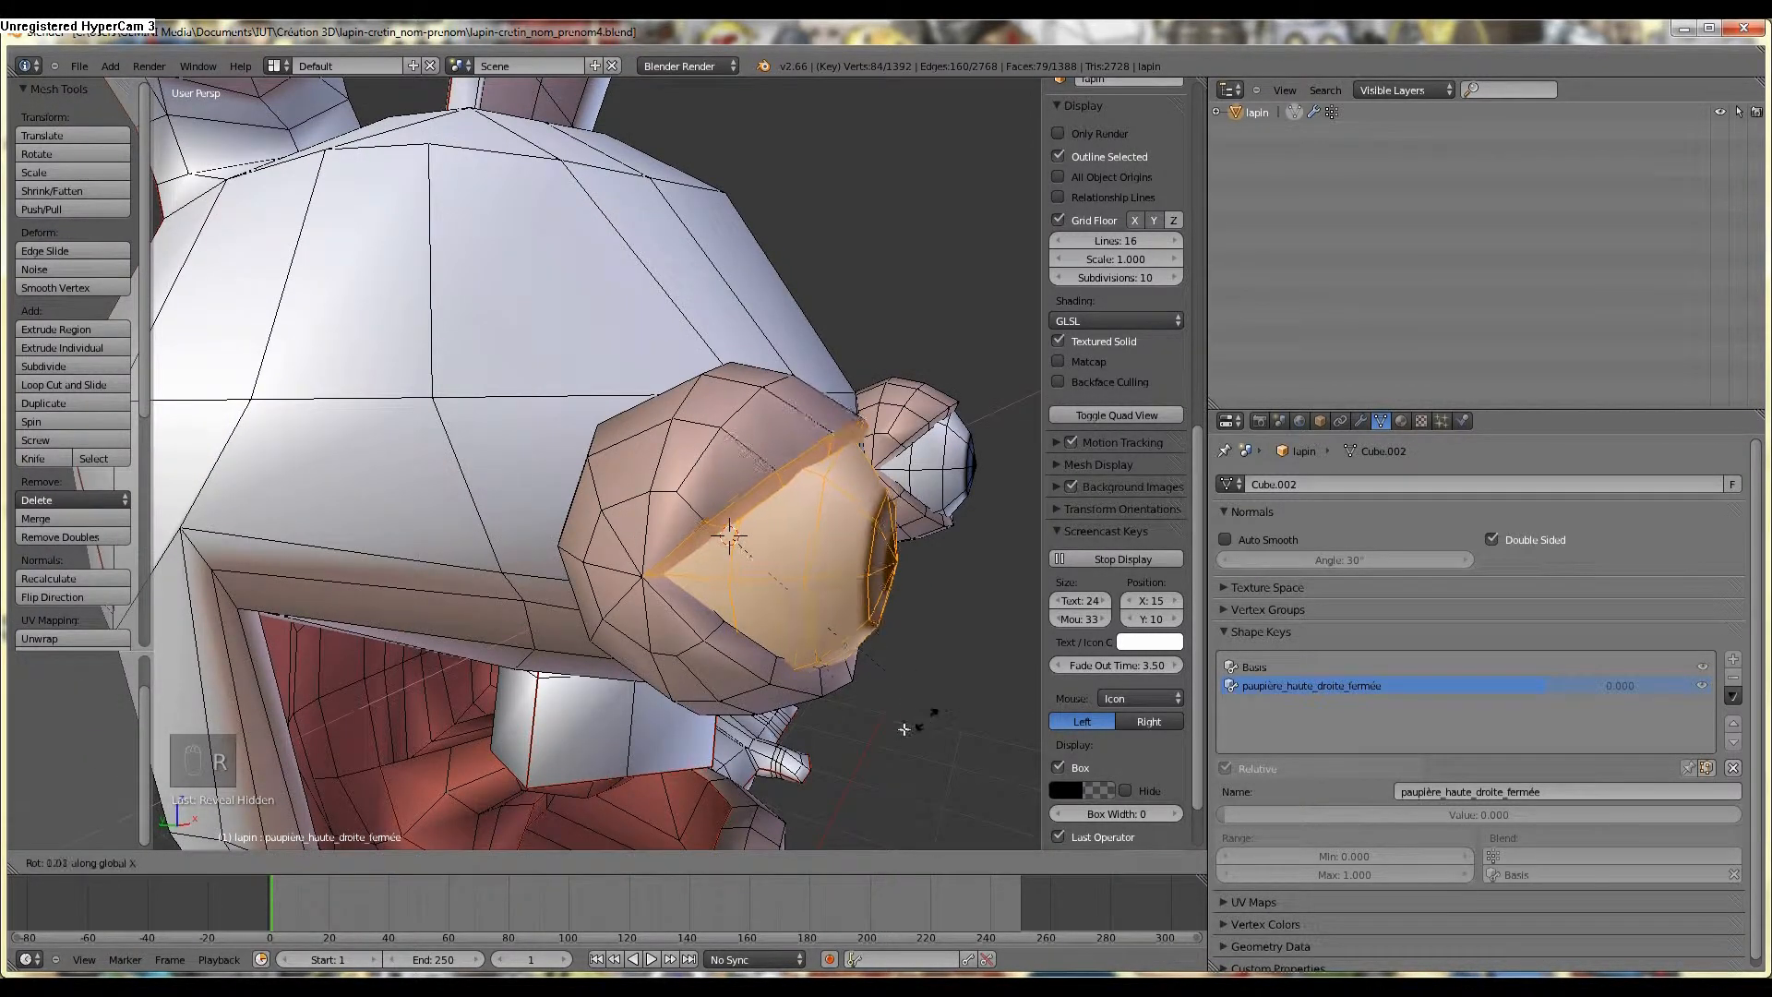
left_click(866, 669)
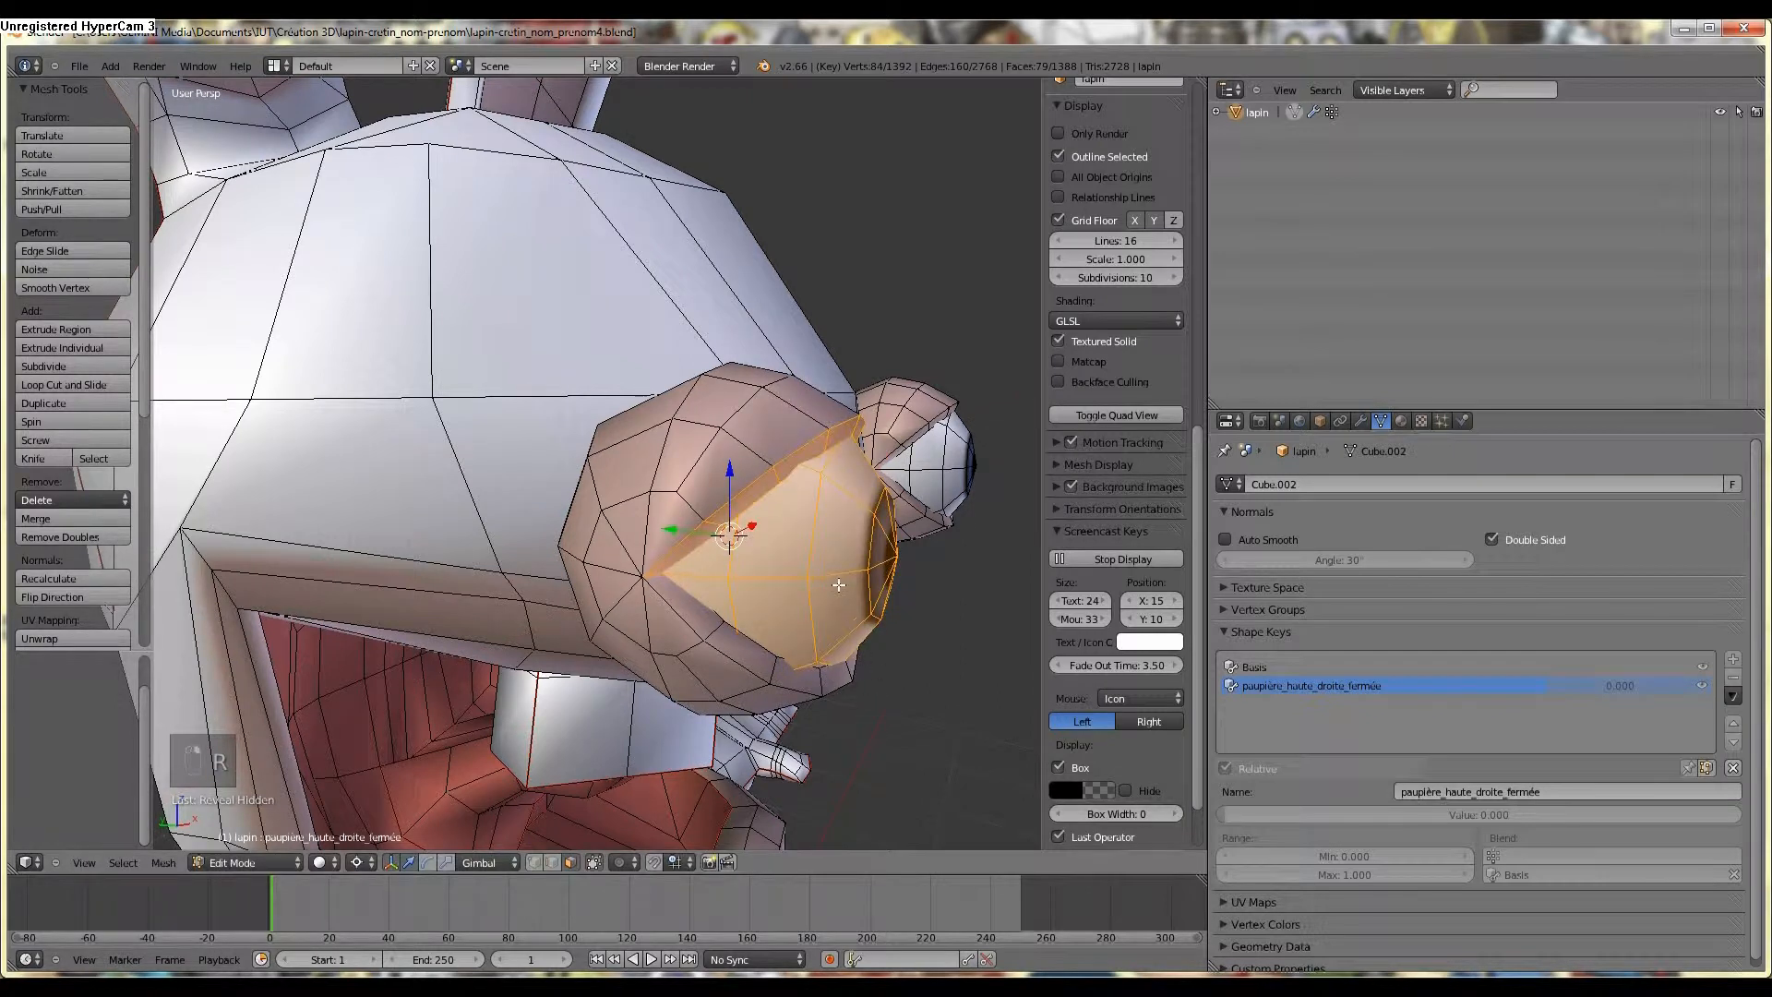
Deselect the right eyeball's linked mesh, keeping only the upper eyelid rim faces in the selection.
key("l")
key("l")
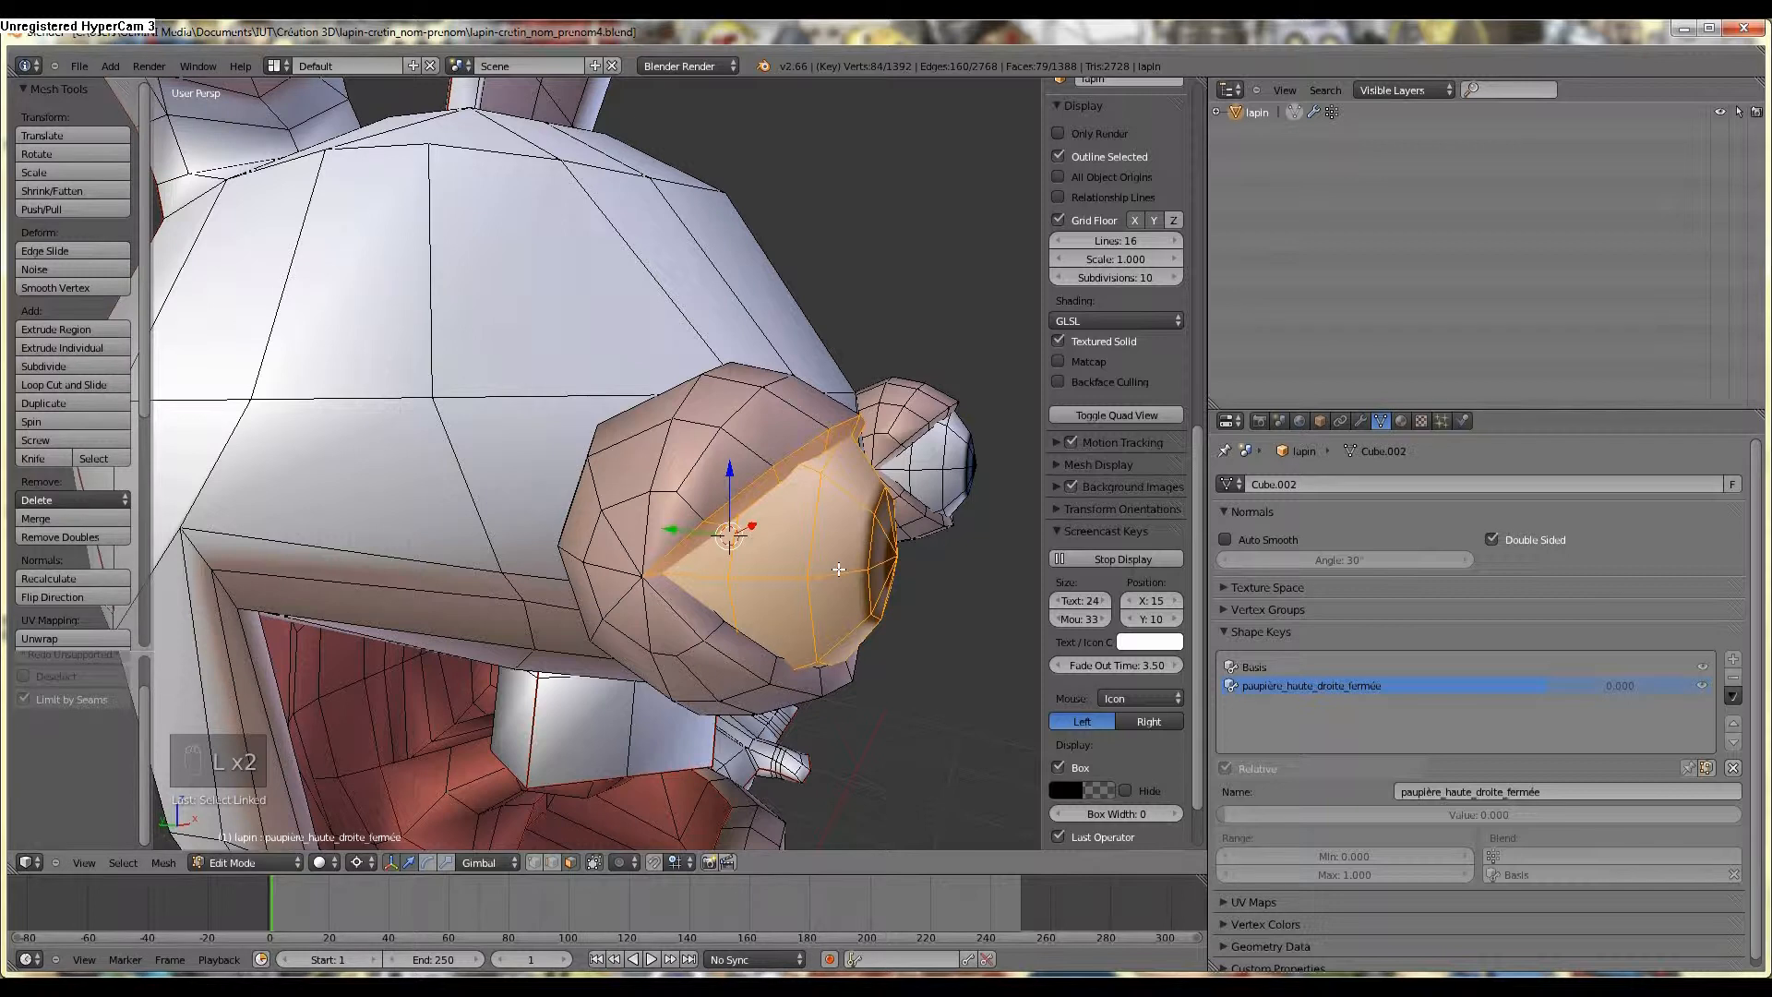
key("shift+l")
key("shift+l")
key("shift+l")
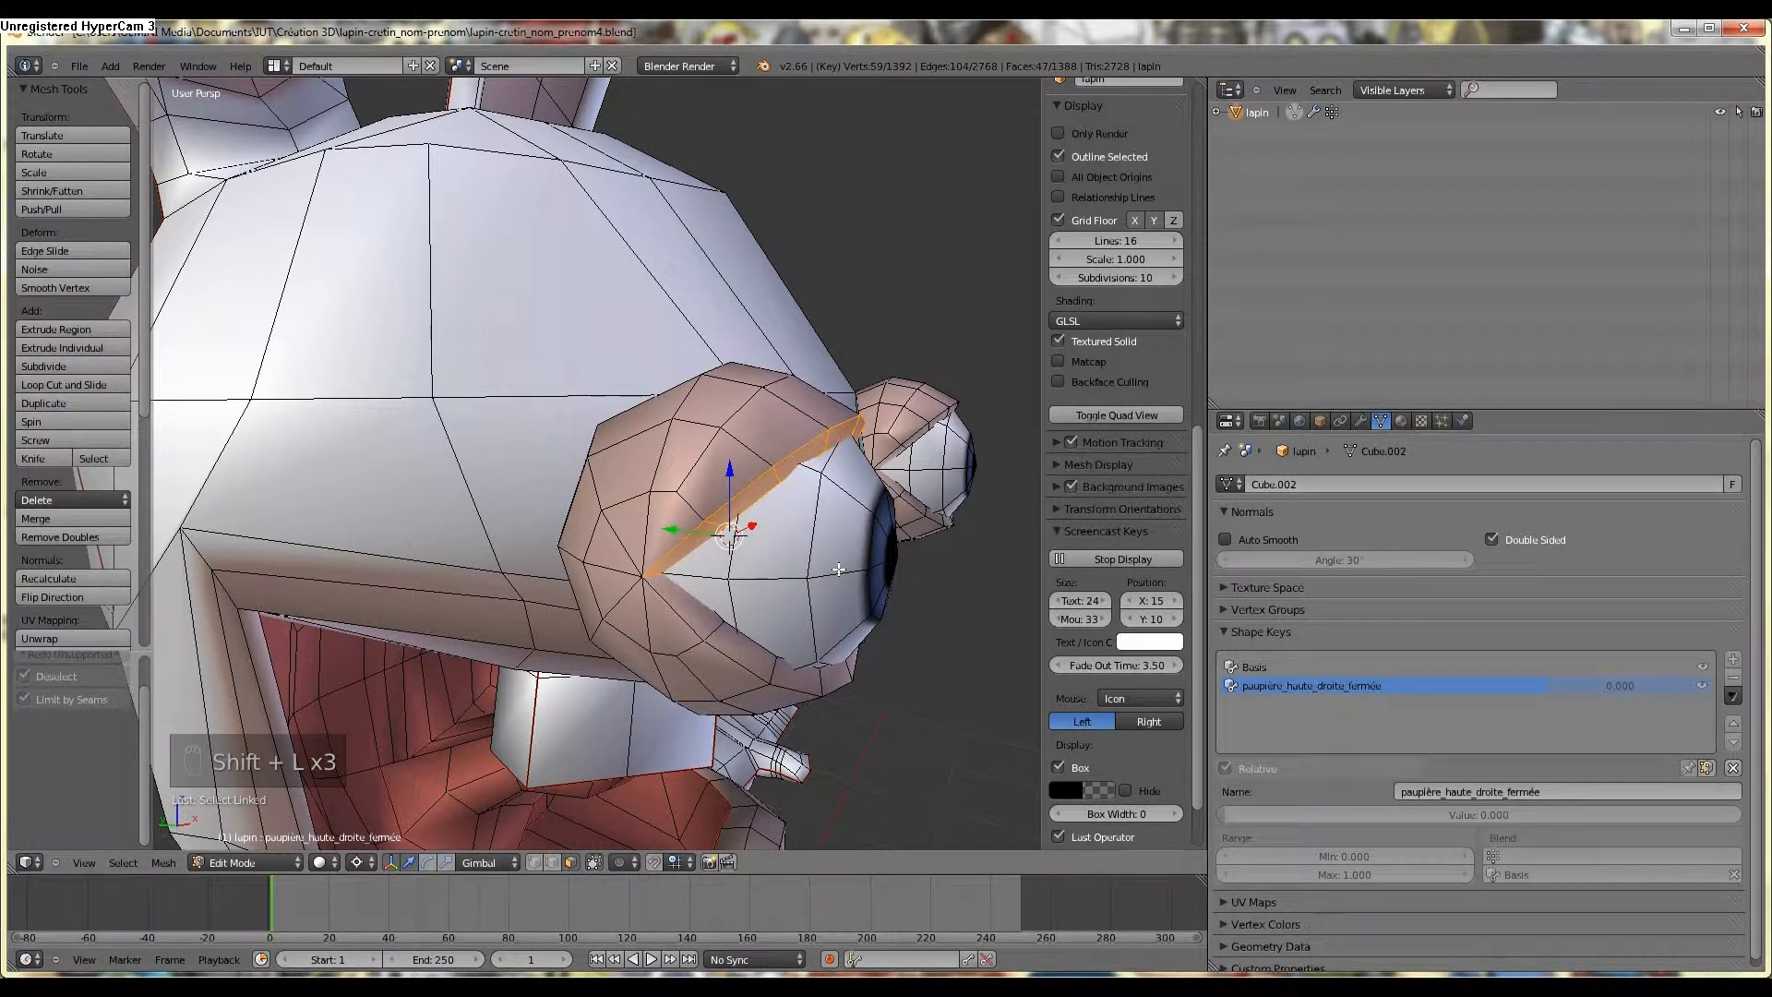
Rotate the selected upper eyelid rim faces about 45.5° around the global X axis and check them from the side.
middle_click_drag(838, 569, 797, 560)
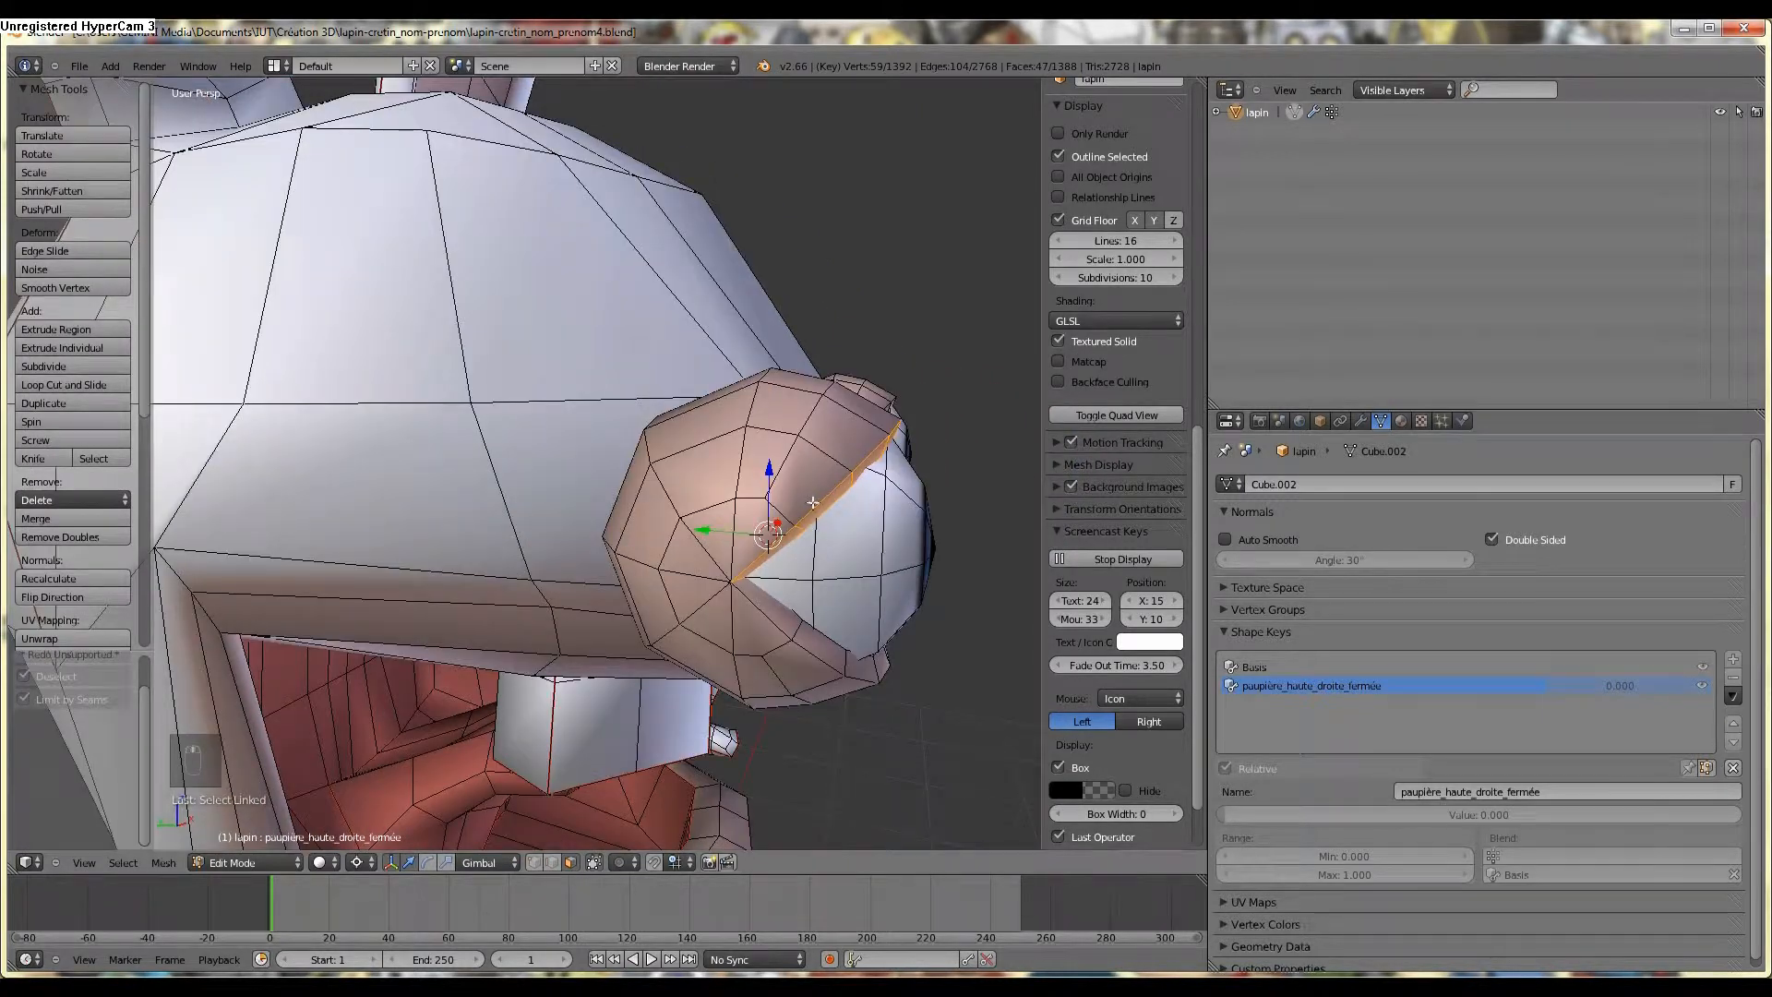
key("r")
key("x")
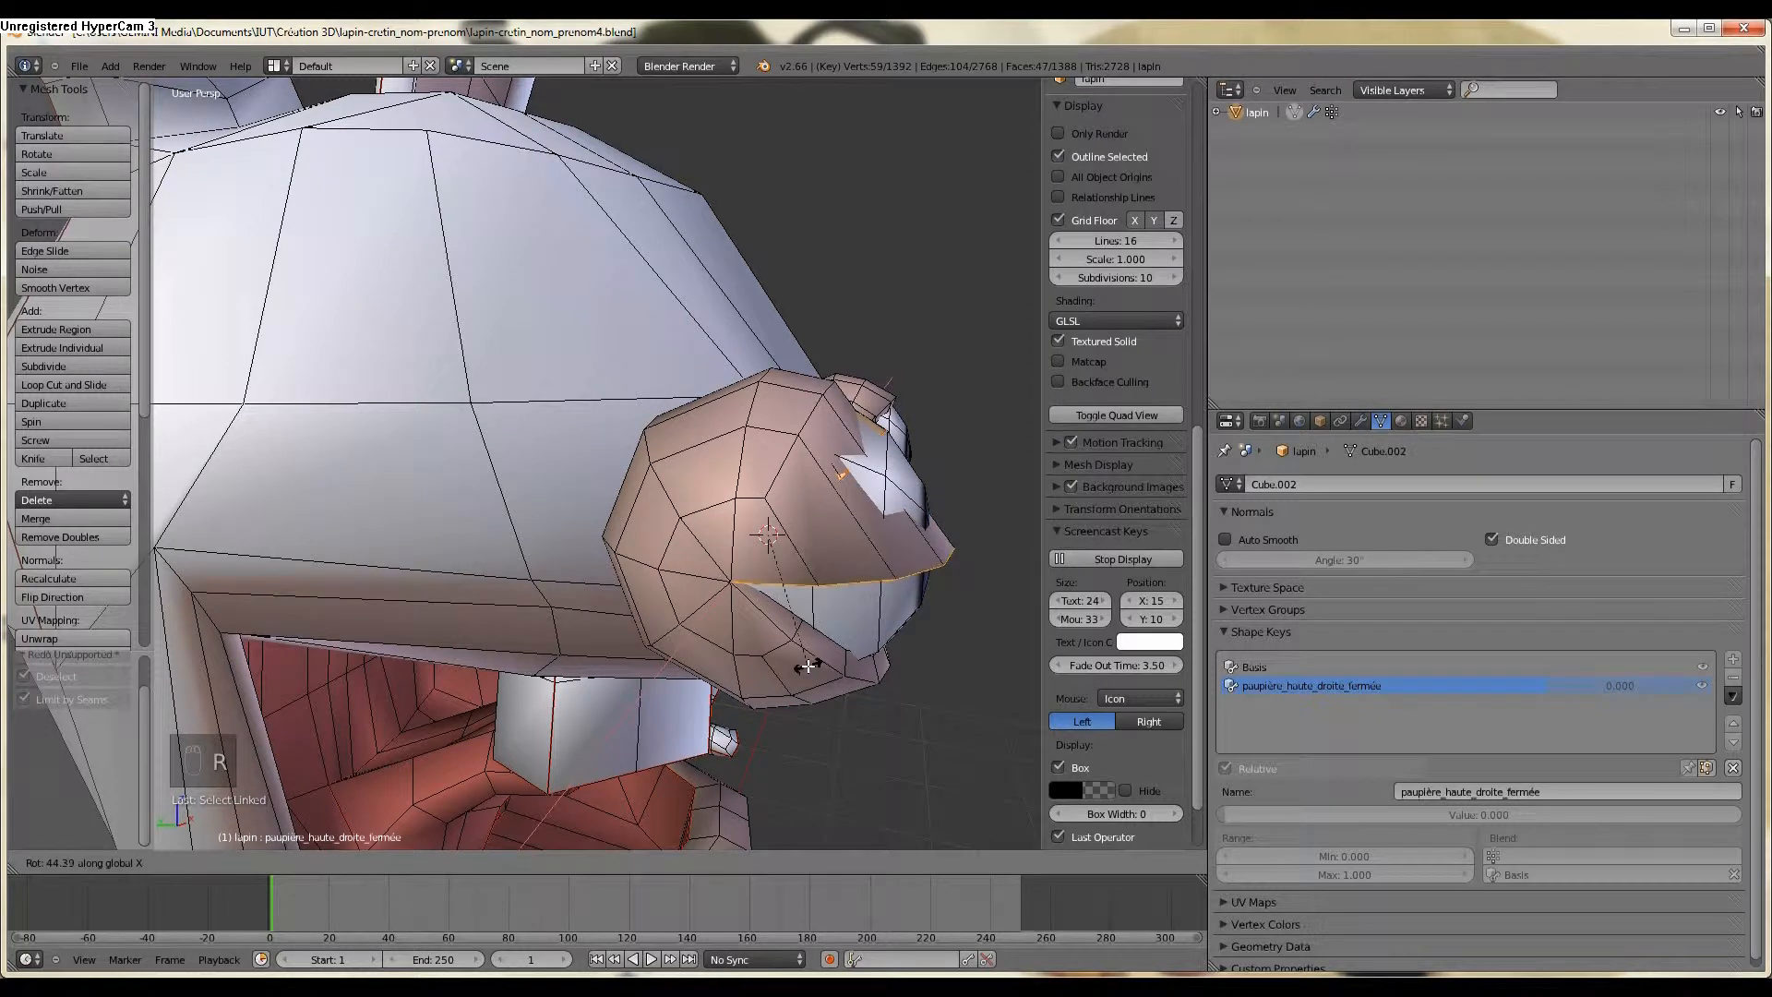
left_click(810, 665)
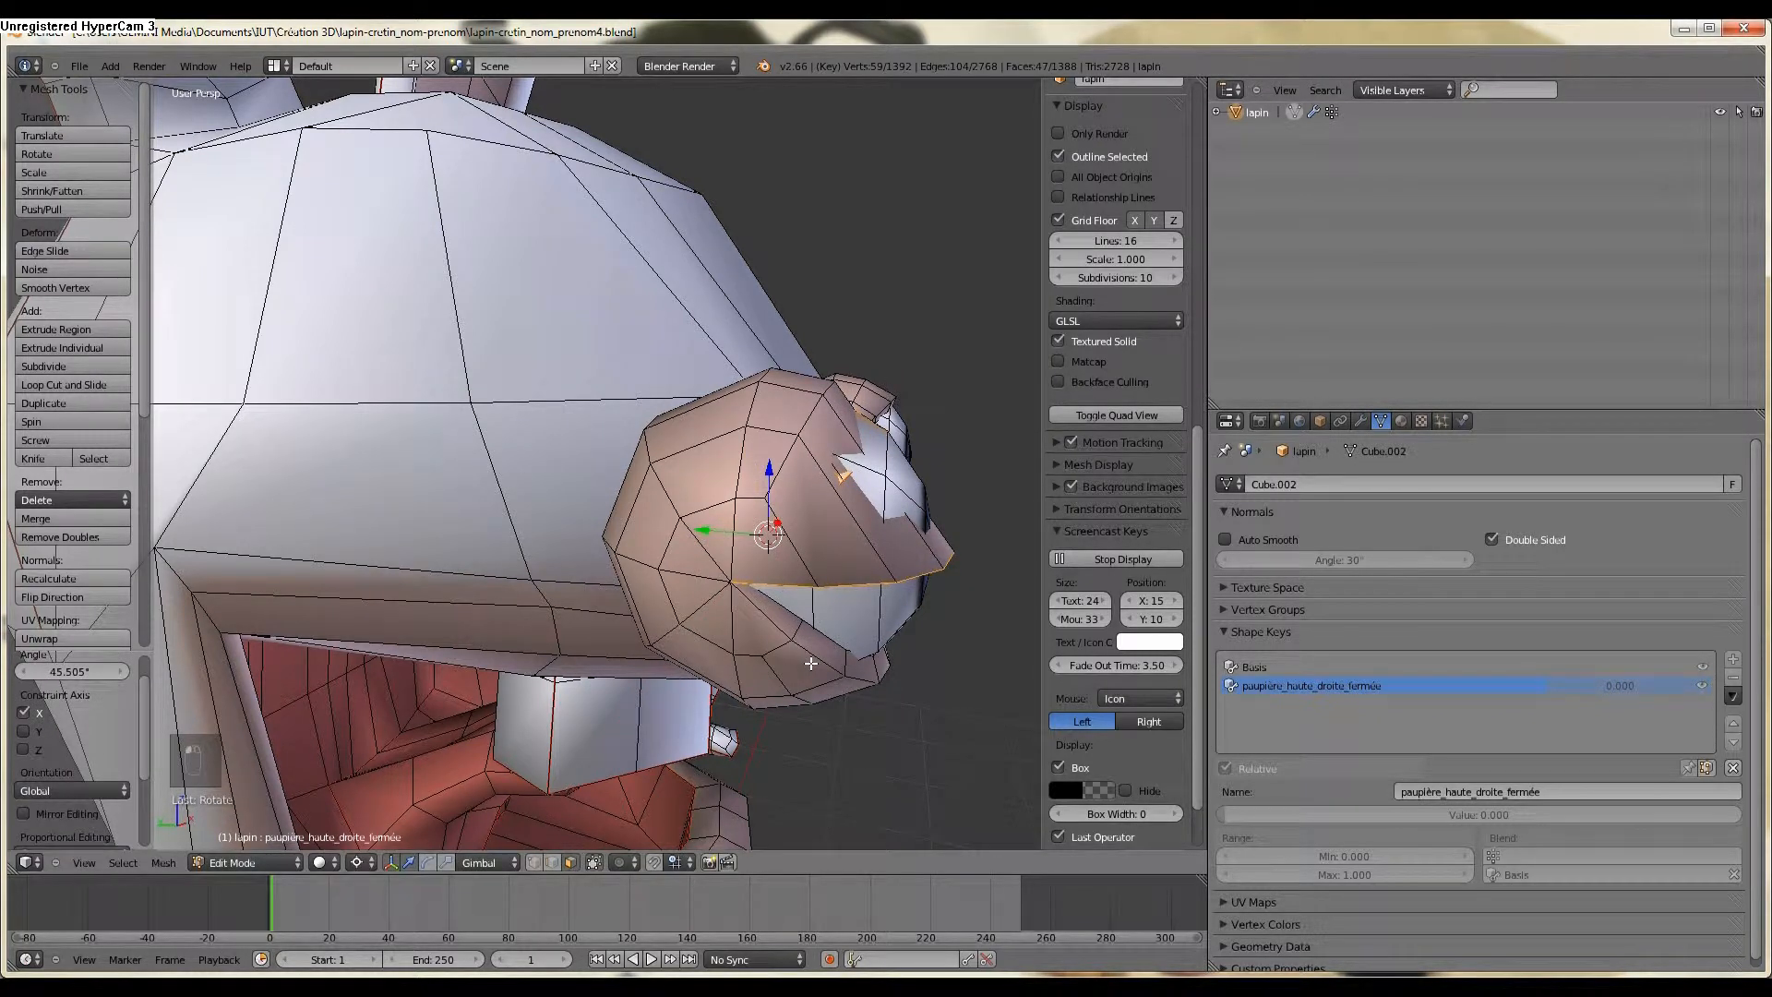
key("ctrl+KP_3")
scroll(679, 540, "up", 2)
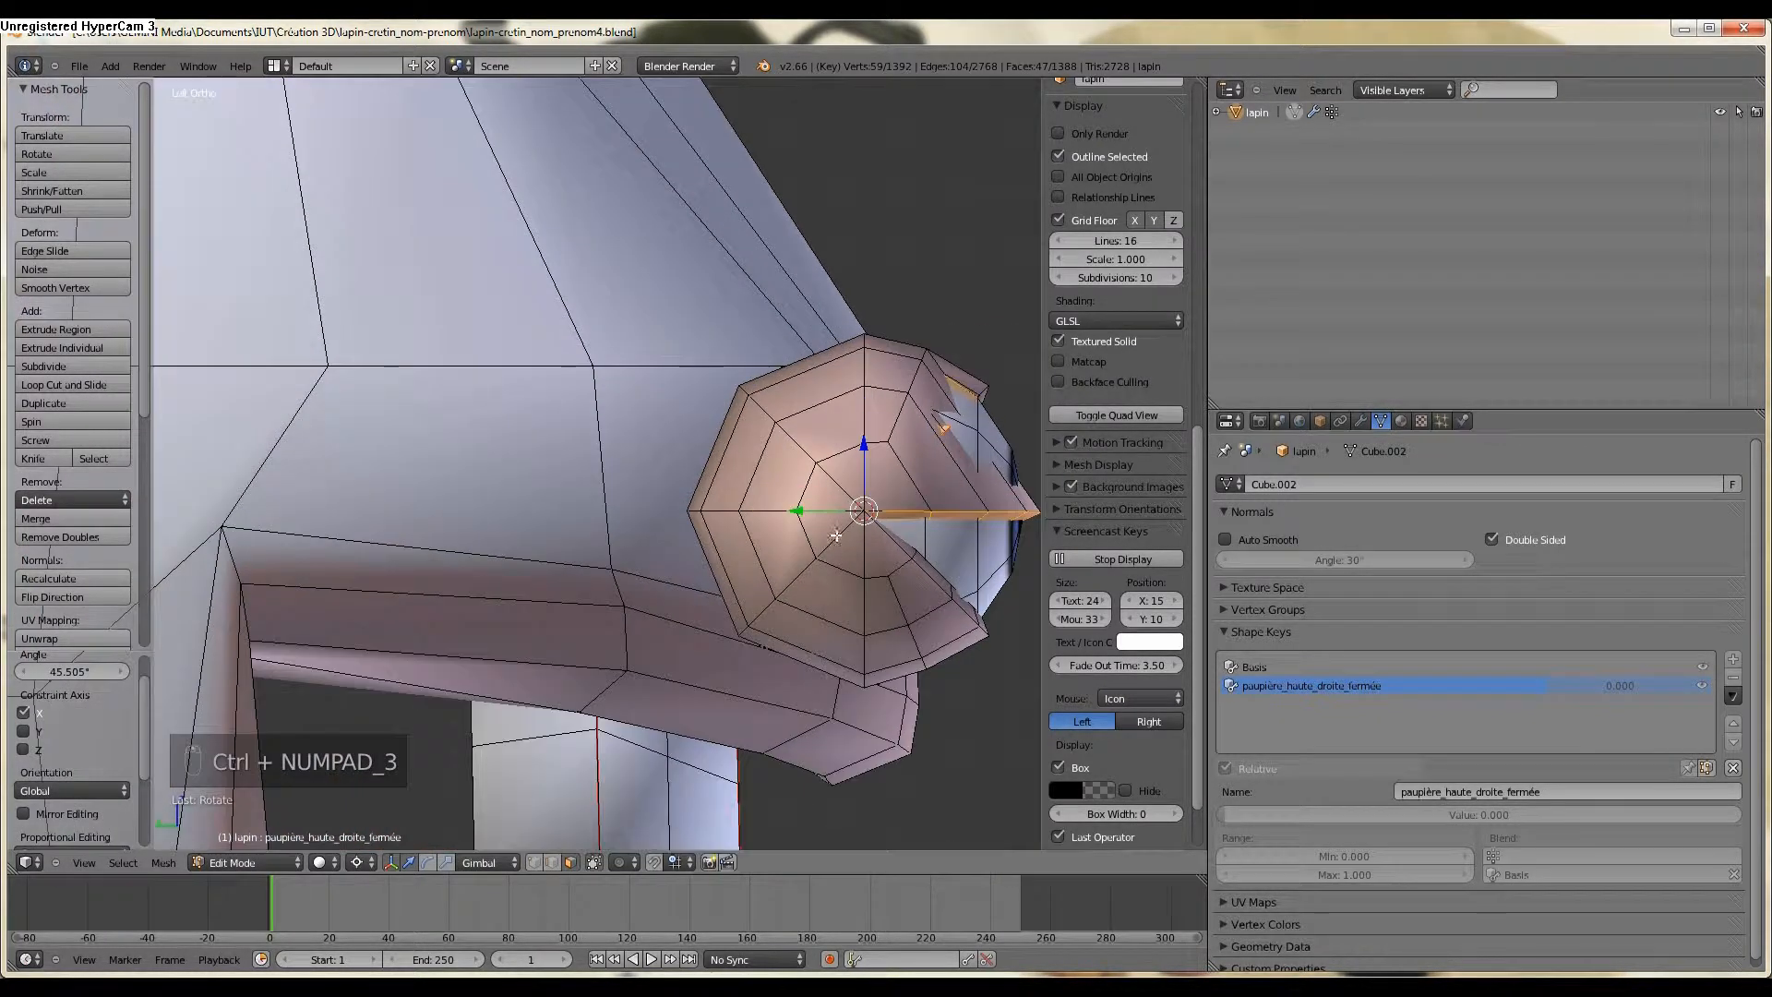
middle_click_drag(680, 540, 660, 585)
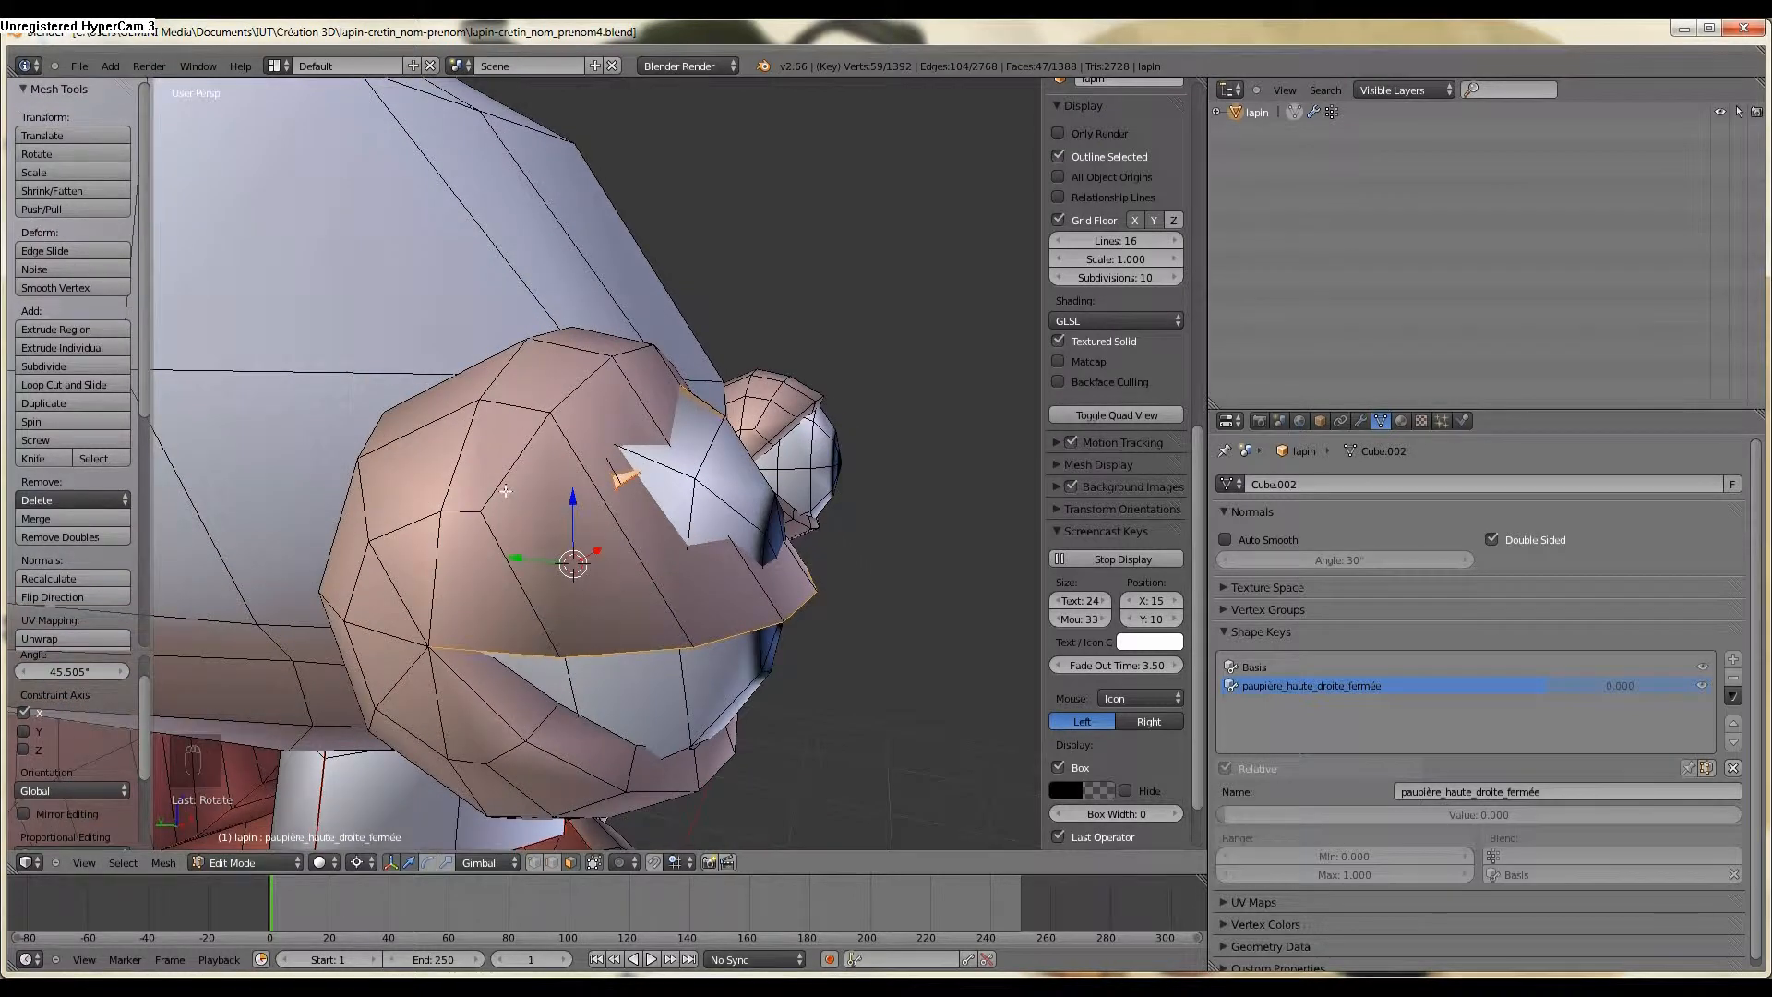
In edge select mode, select the edge path across the right upper eyelid above its rim and rotate it about 29° around global X.
left_click(556, 862)
right_click(519, 480)
middle_click_drag(366, 523, 790, 569)
left_click(543, 462, "ctrl")
key("r")
key("x")
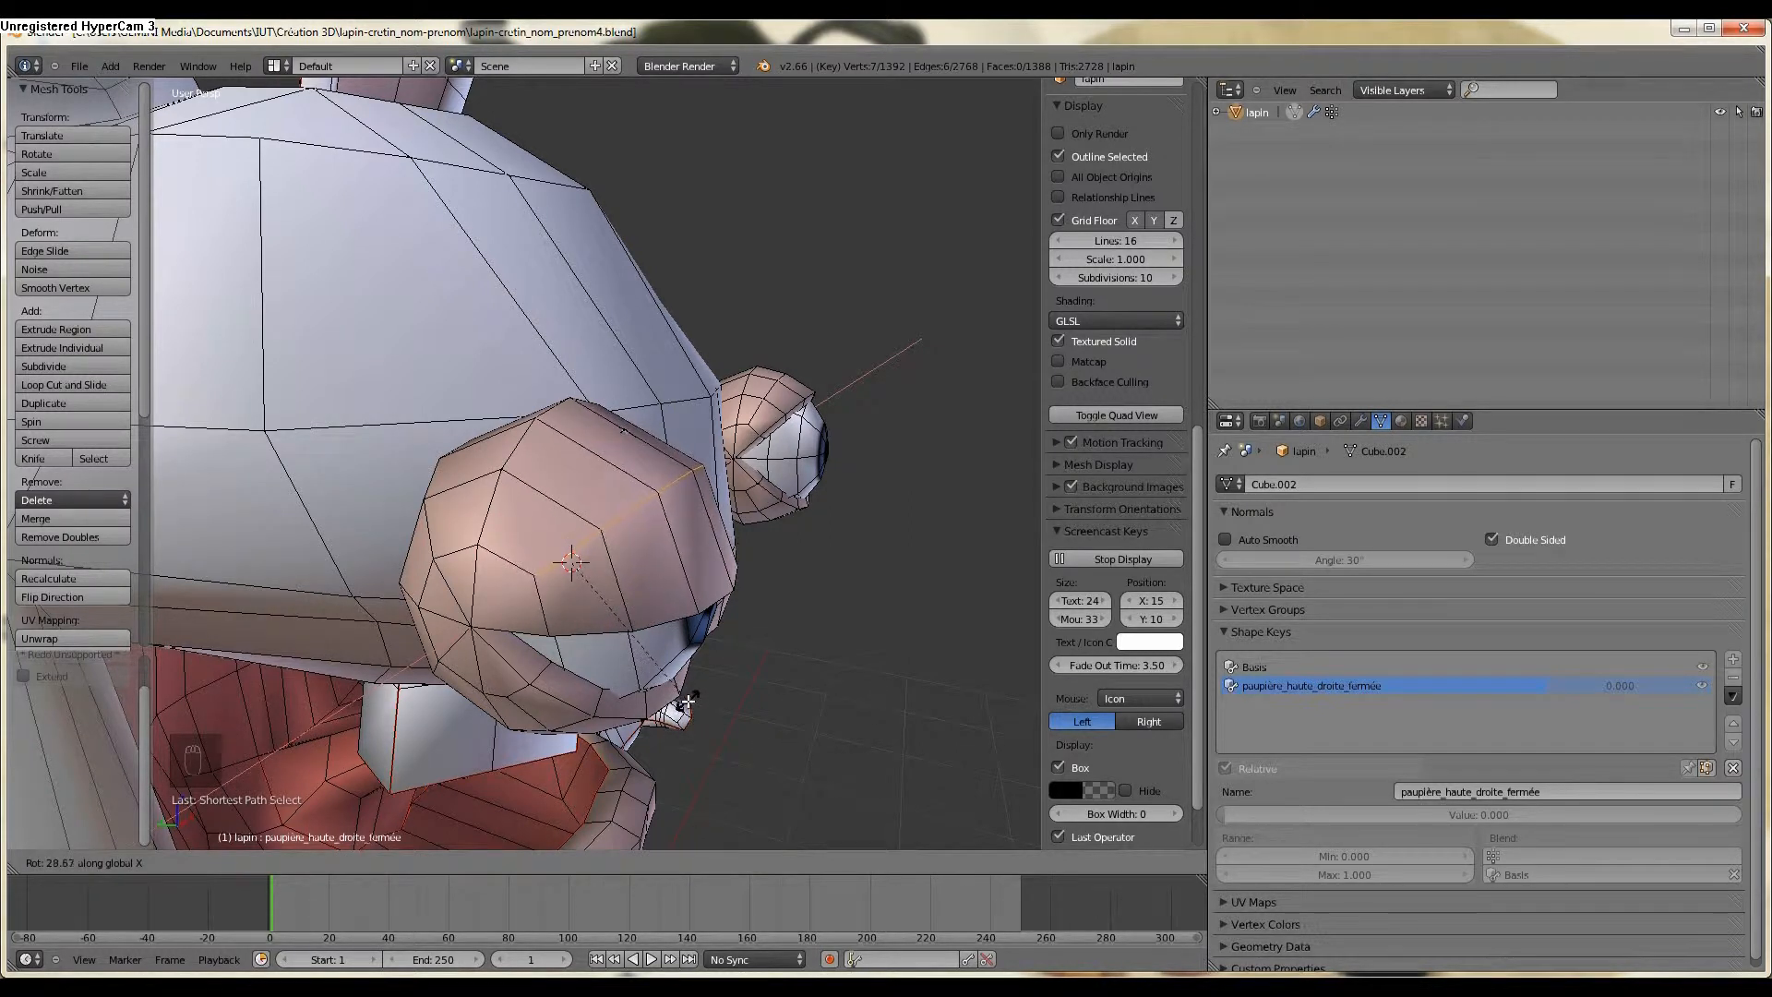
left_click(688, 709)
Select the next edge path up across the right upper eyelid and rotate it about 3° around the global X axis.
middle_click_drag(687, 709, 662, 587)
middle_click_drag(648, 511, 377, 655)
right_click(592, 659)
right_click(540, 480, "ctrl")
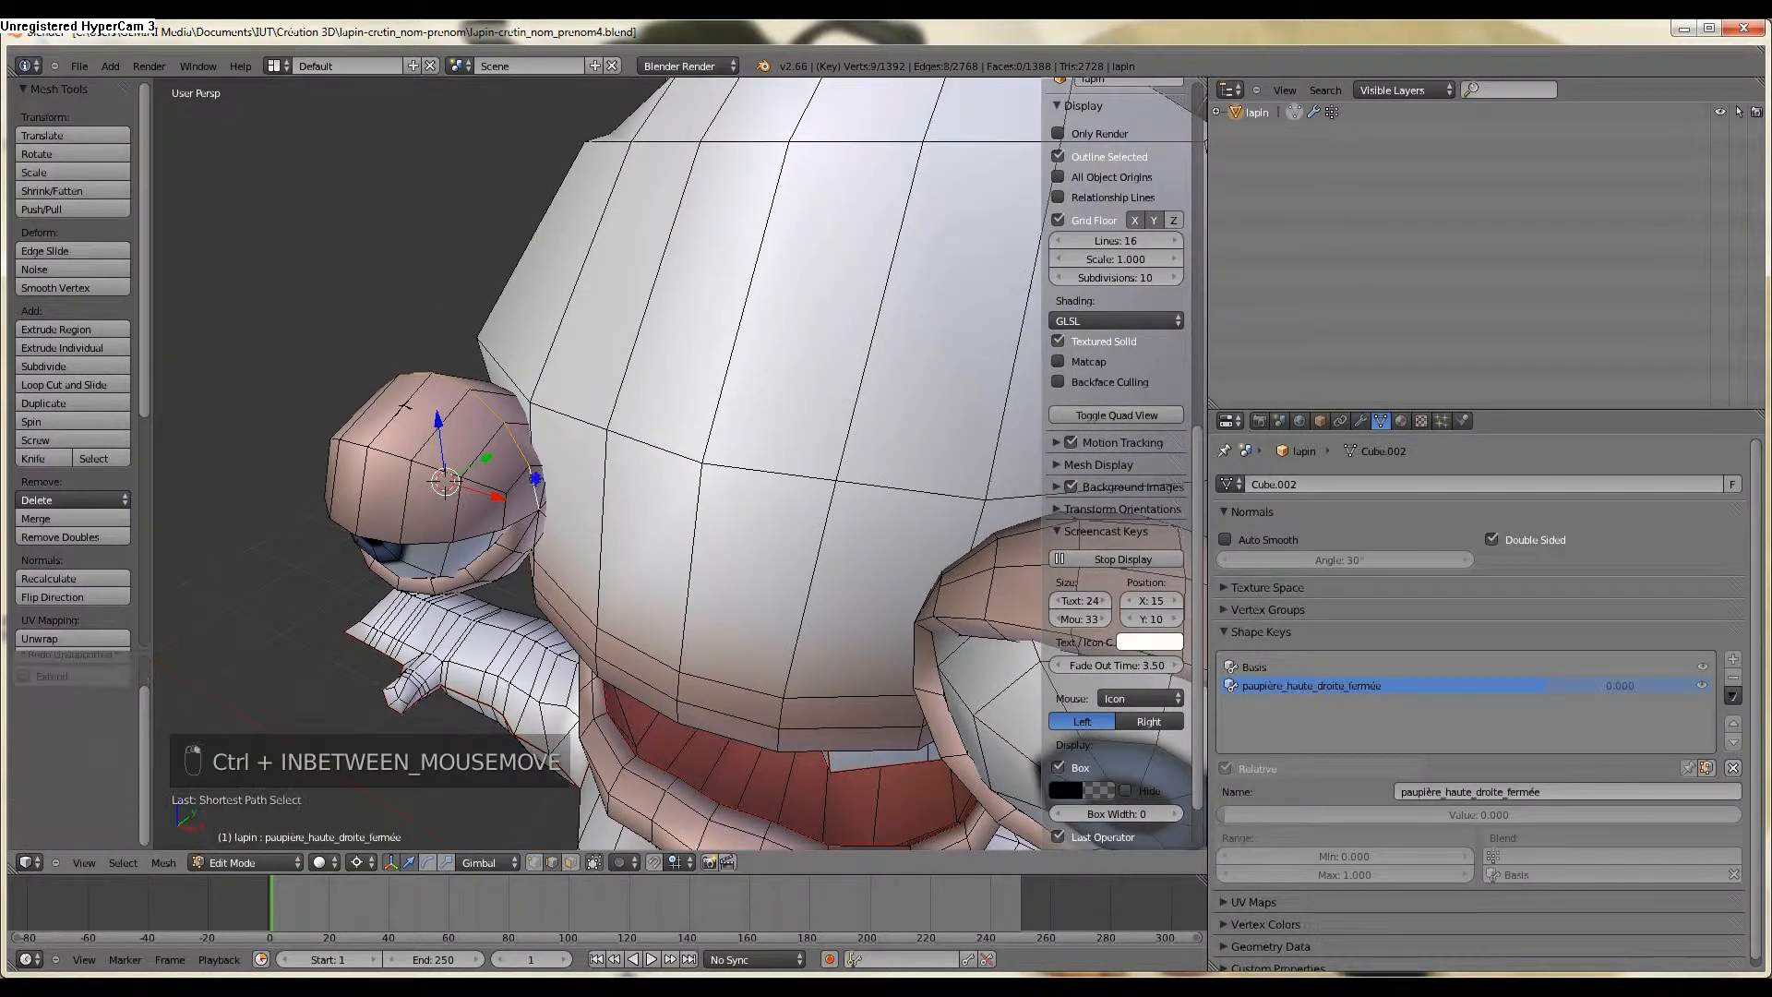
middle_click_drag(540, 480, 705, 493)
key("r")
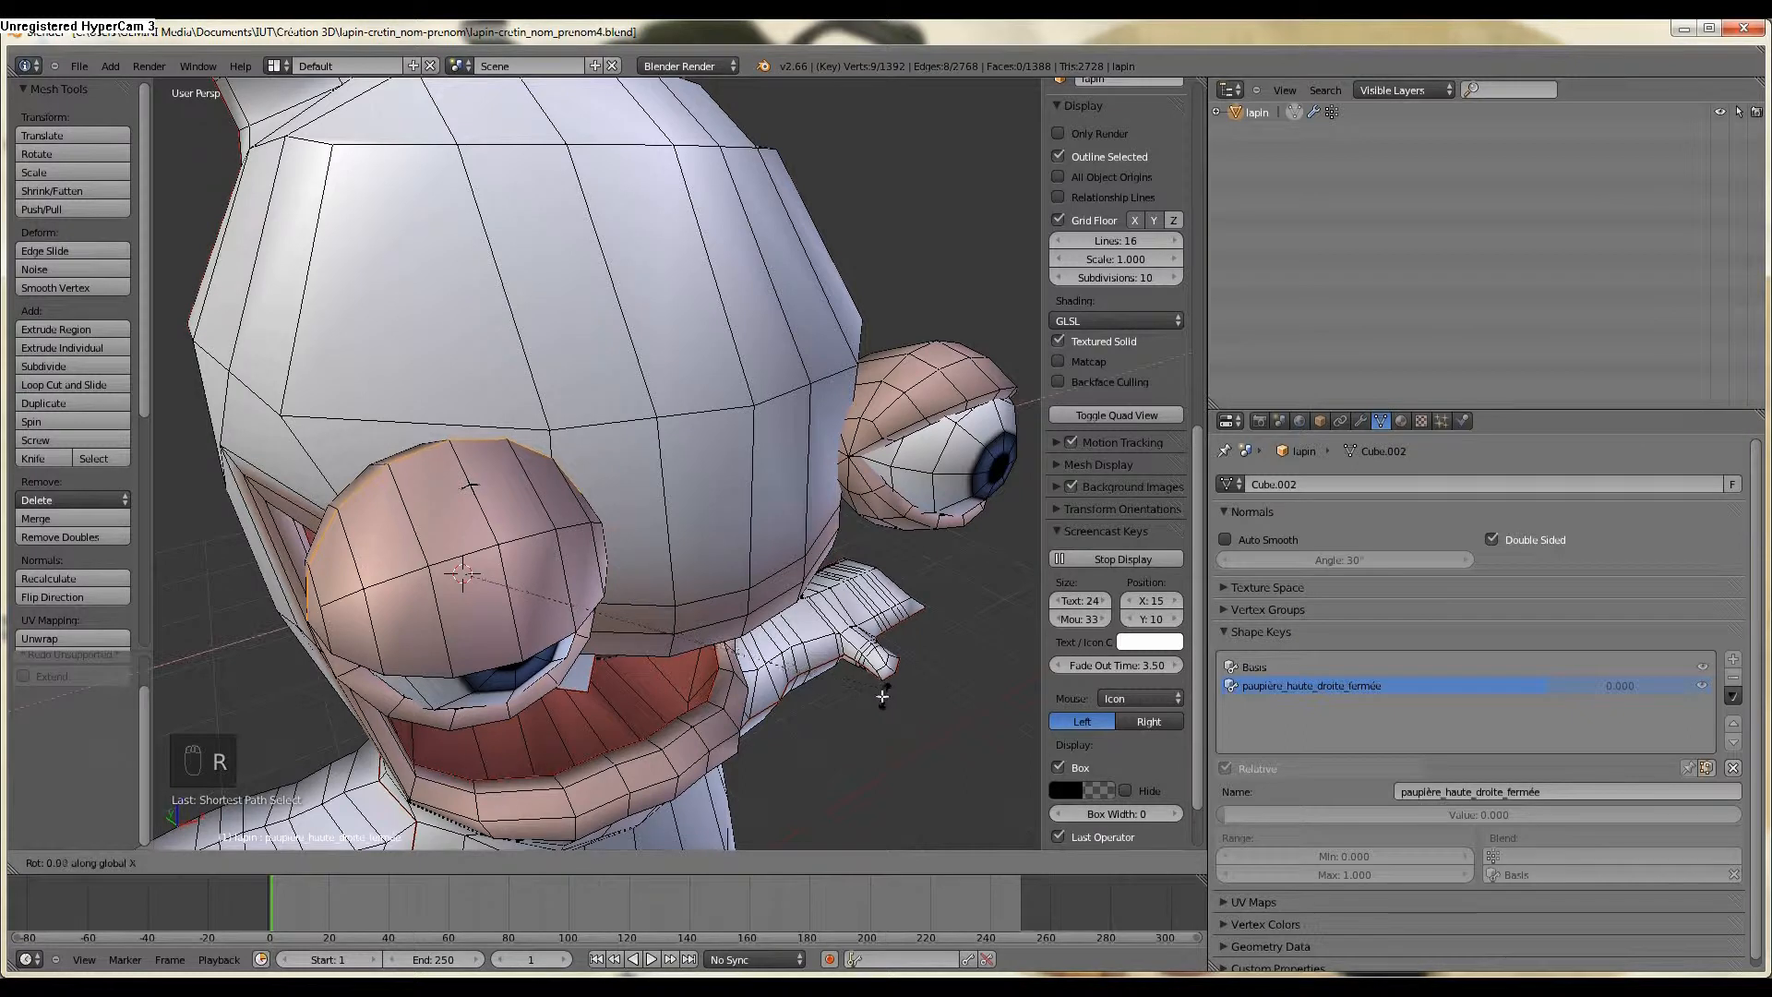
key("x")
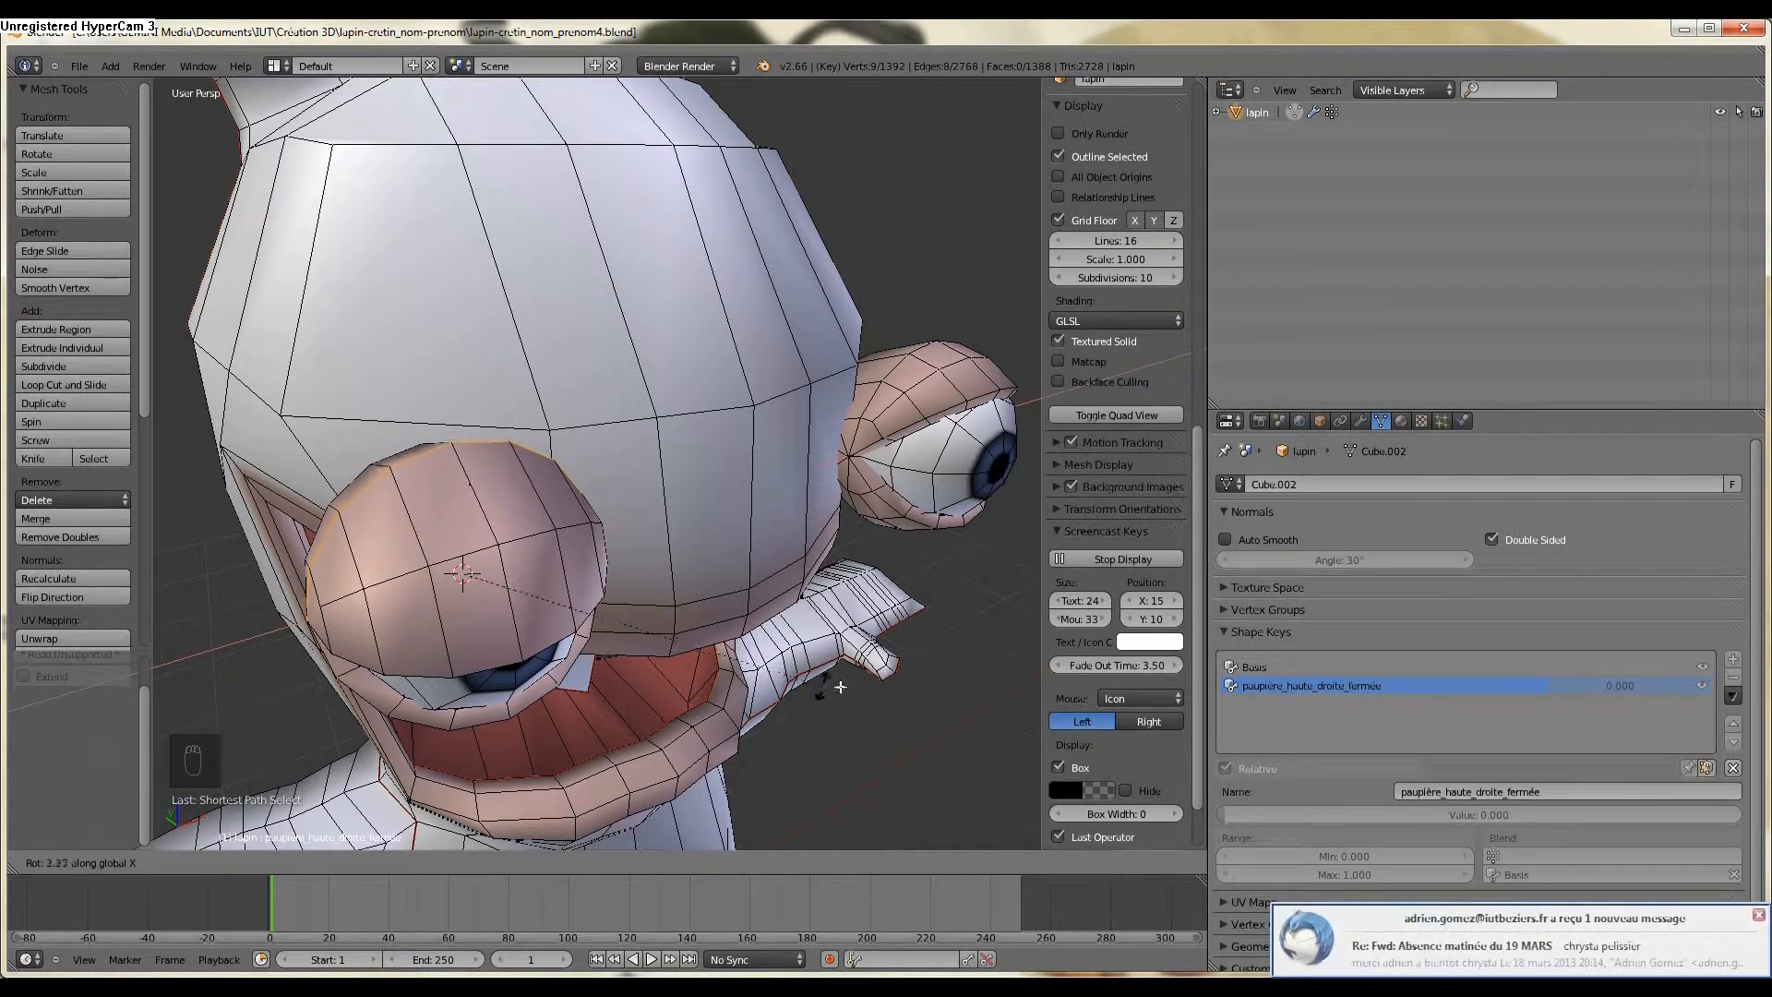
left_click(839, 687)
middle_click_drag(839, 688, 723, 536)
Return to Object Mode and test the paupière_haute_droite_fermée shape key by varying its value between 0 and 1.
key("Tab")
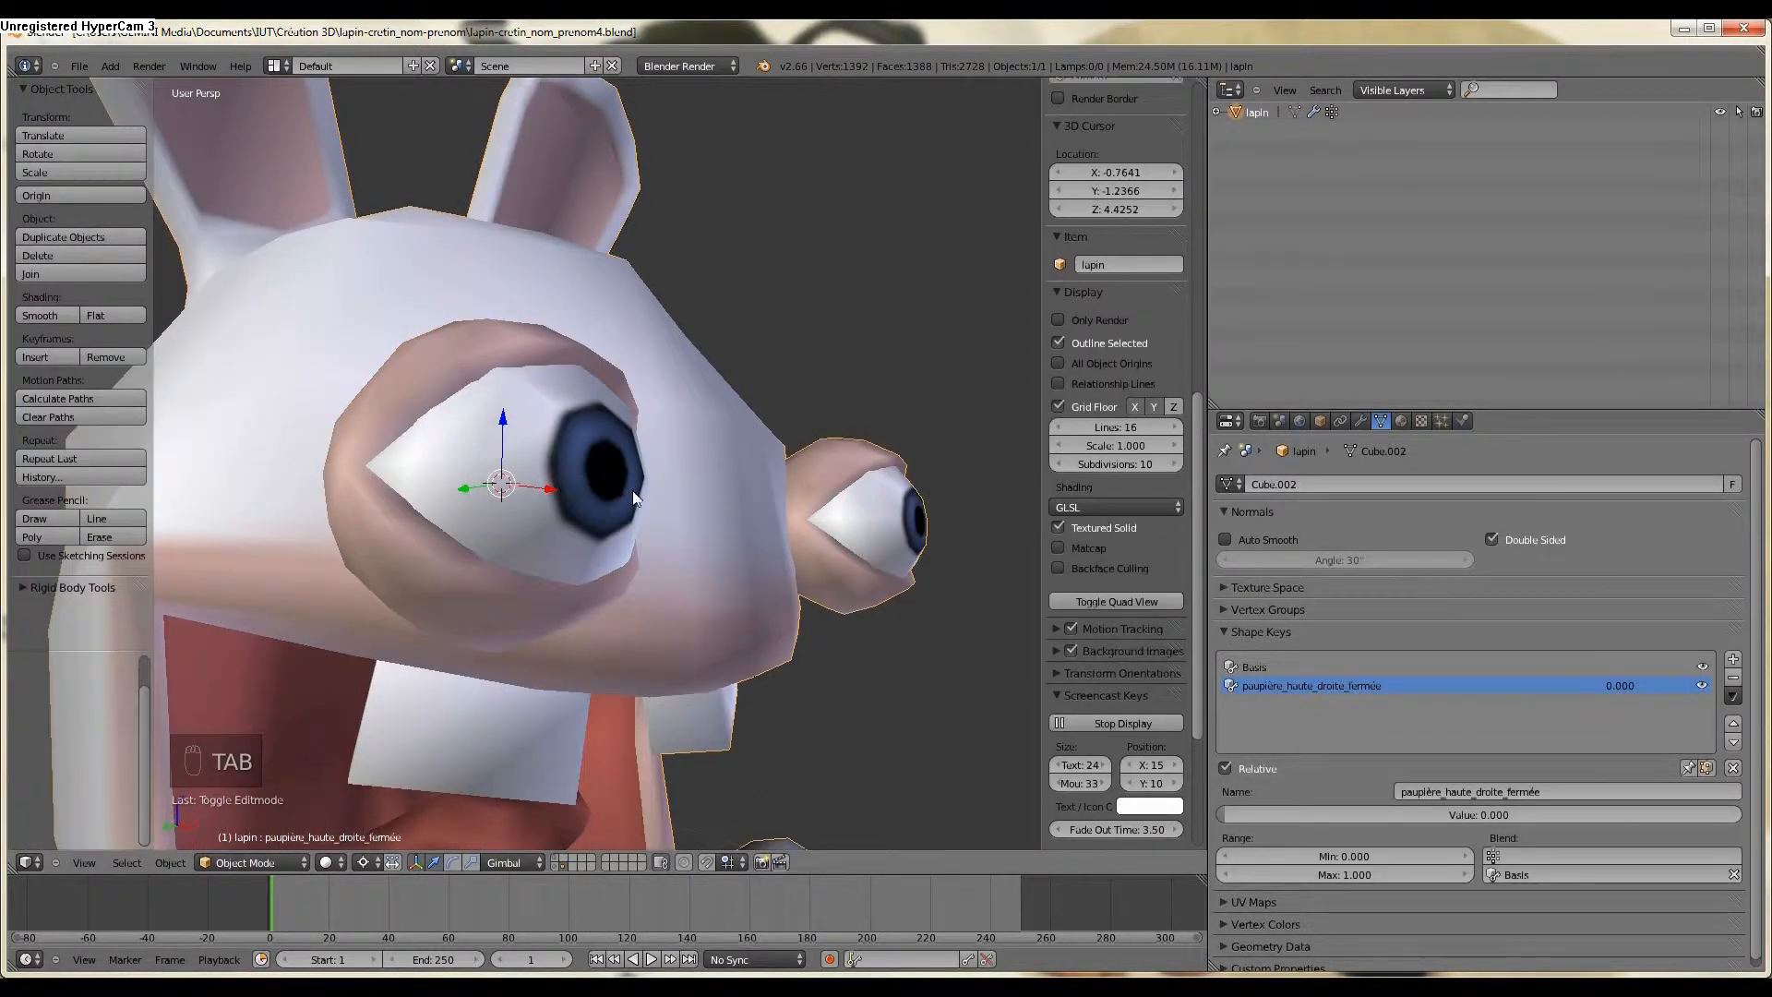
middle_click_drag(633, 490, 643, 536)
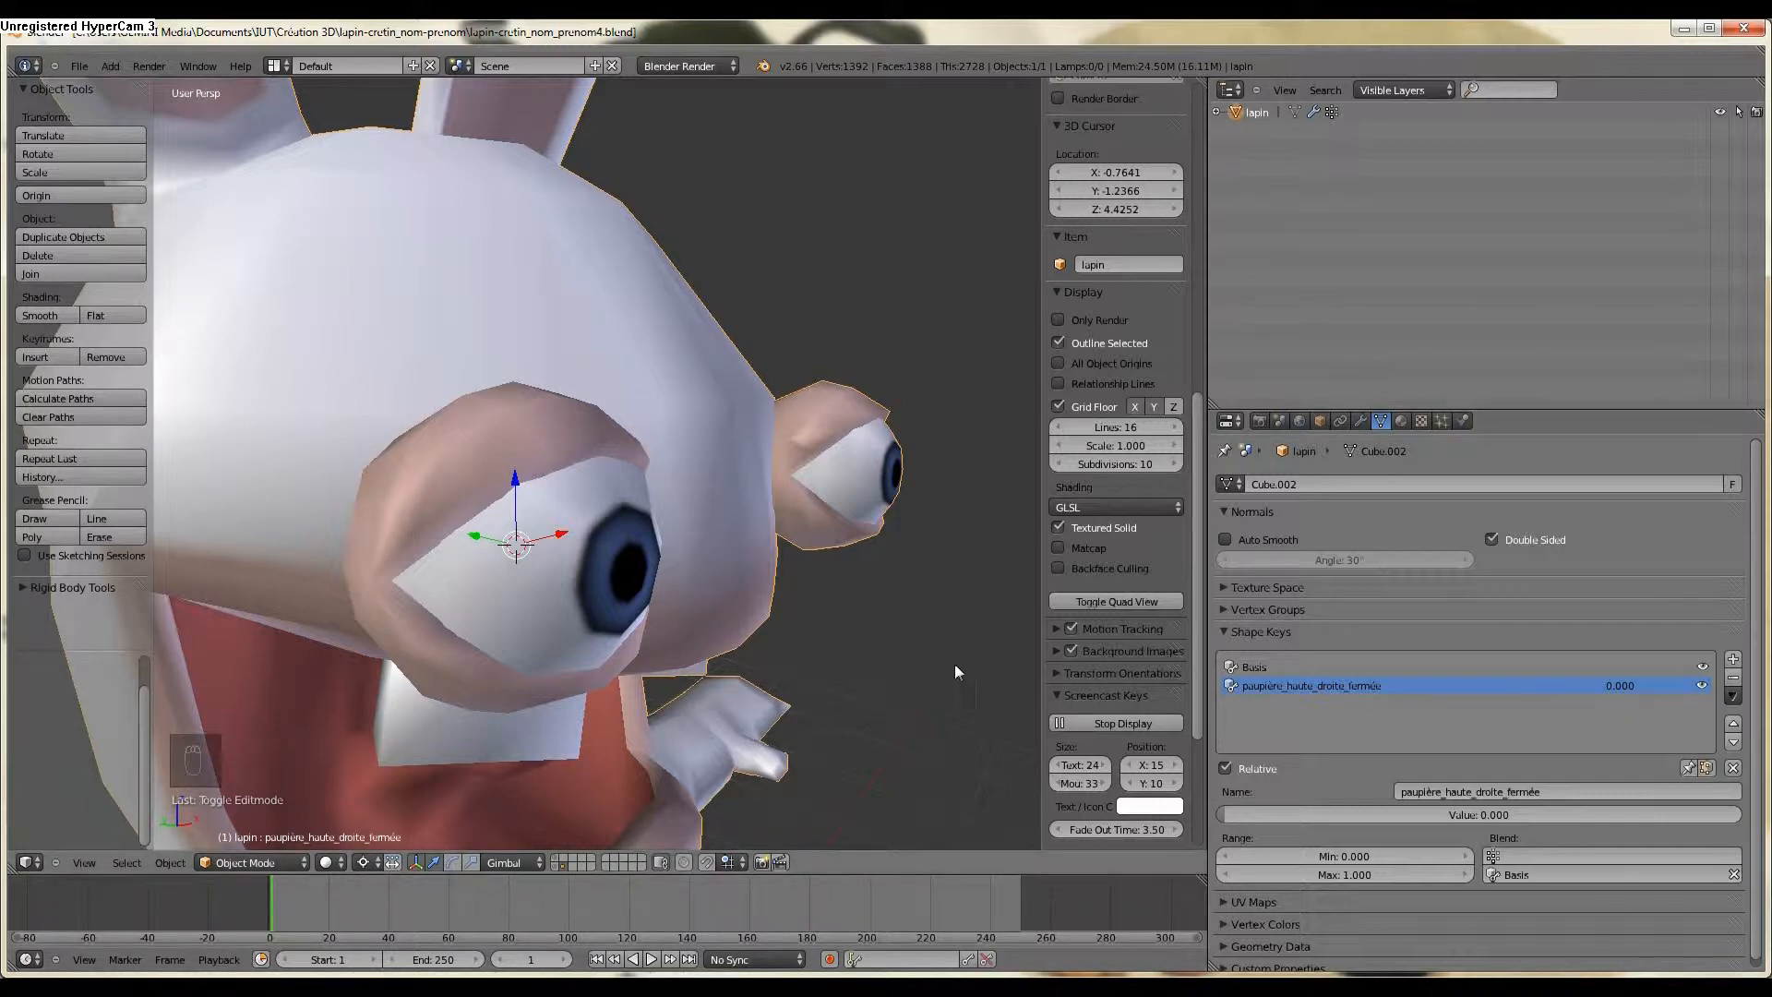
middle_click_drag(618, 558, 568, 512)
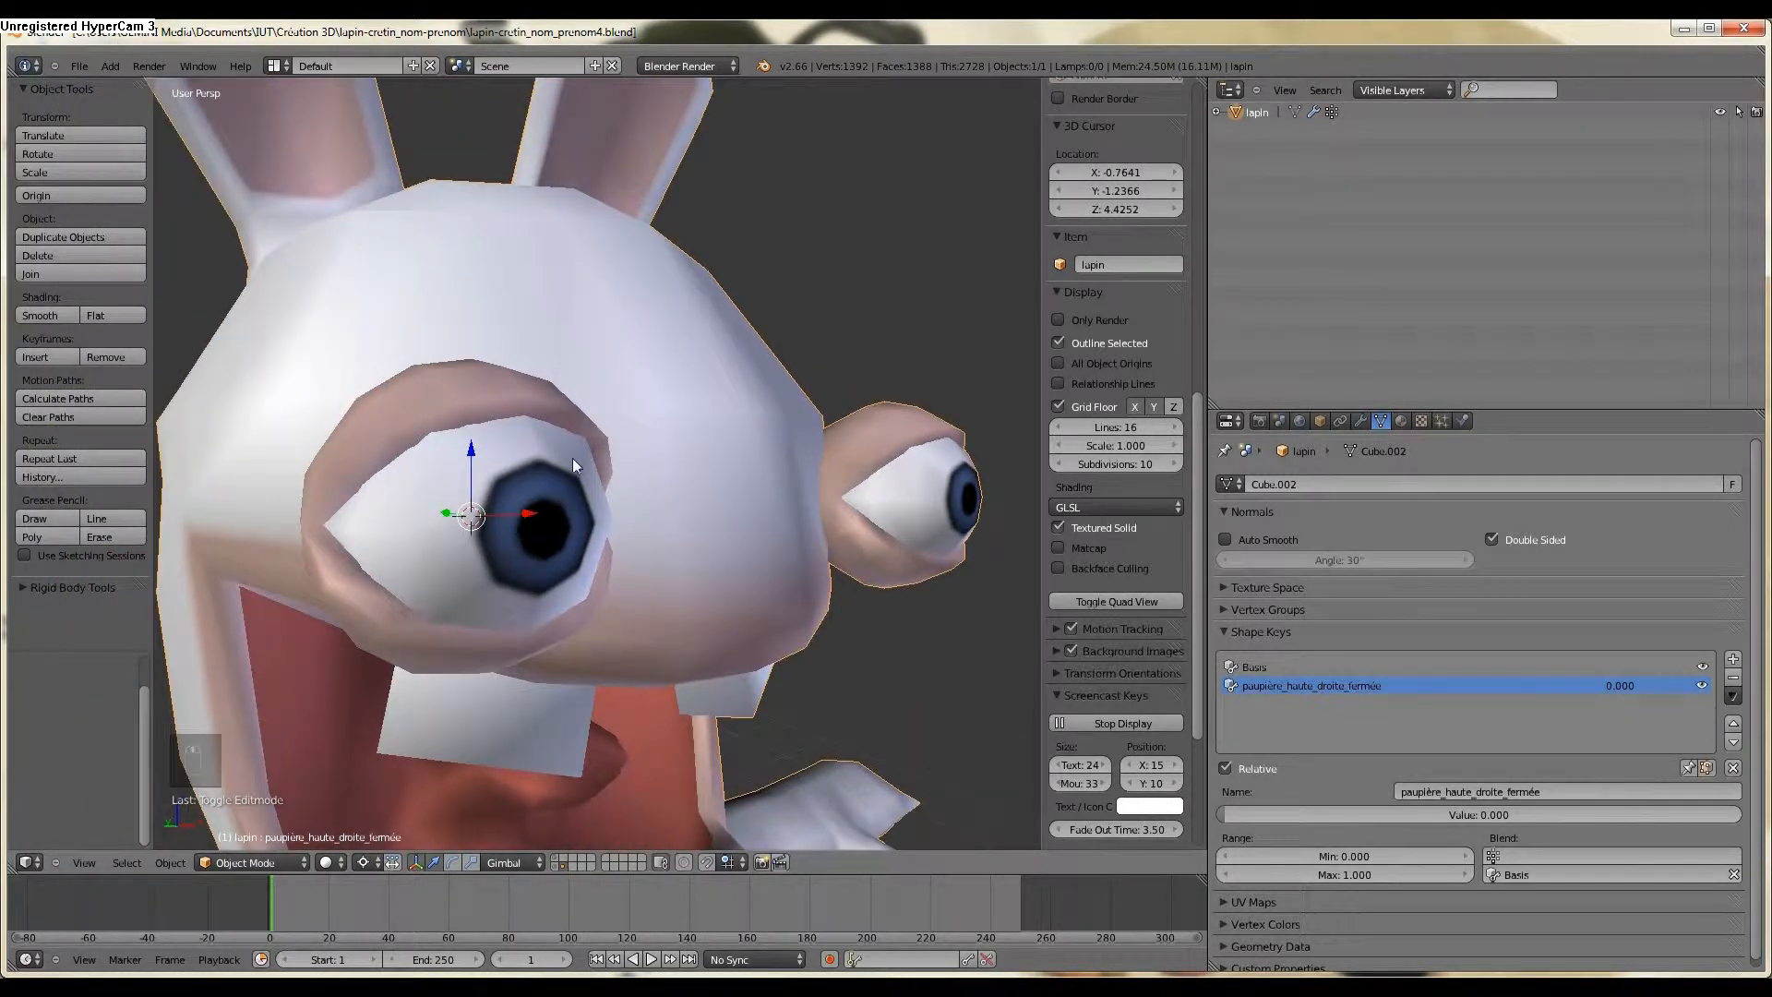
scroll(517, 489, "down", 2)
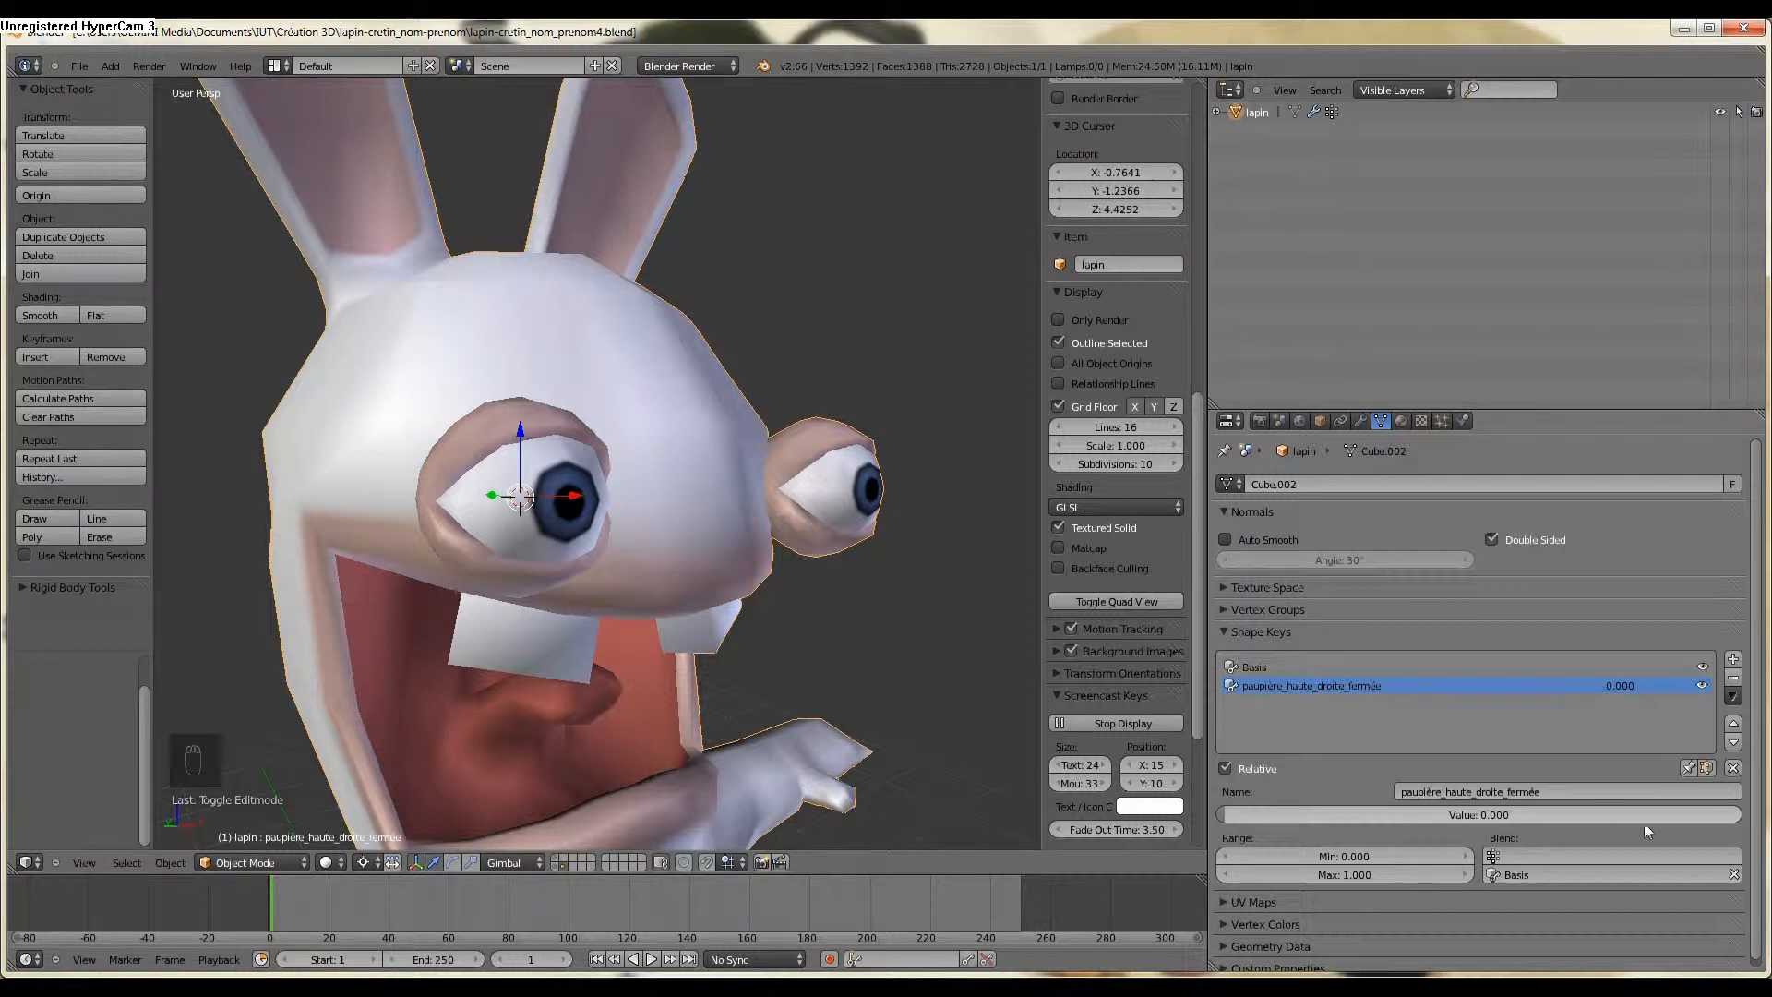
left_click_drag(1233, 816, 1767, 812)
middle_click_drag(982, 639, 1006, 738)
left_click_drag(1567, 814, 1232, 816)
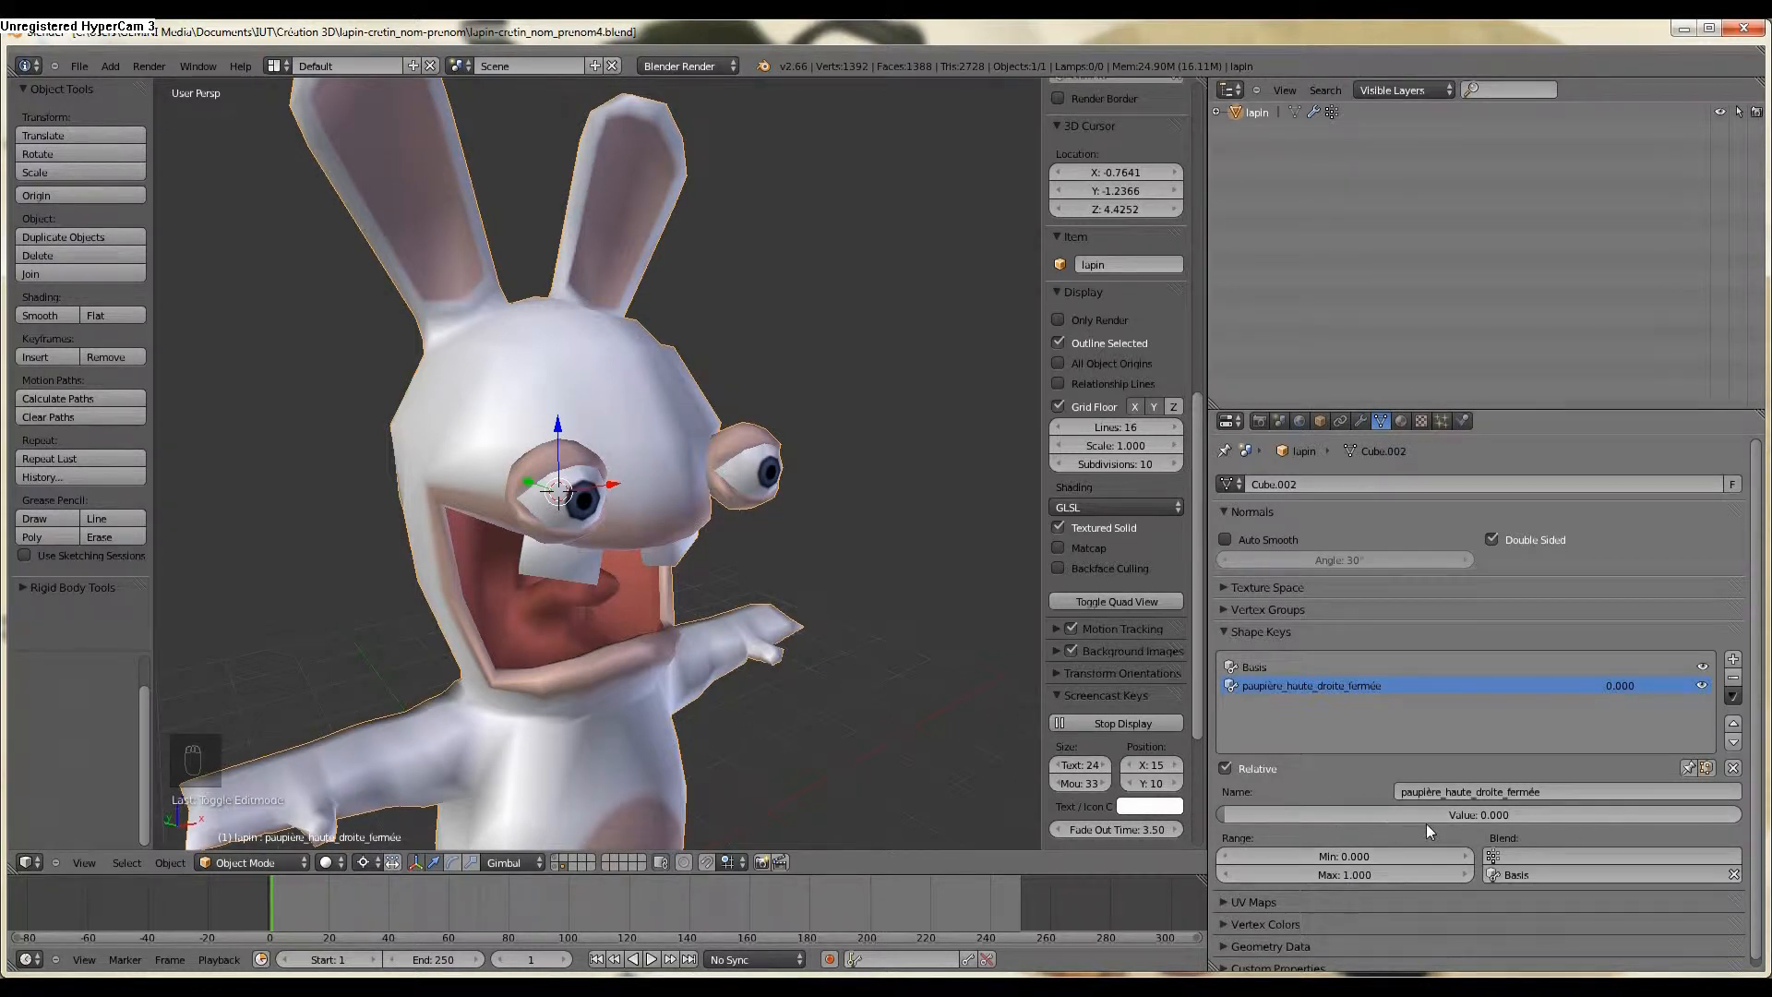
left_click_drag(1226, 814, 1766, 806)
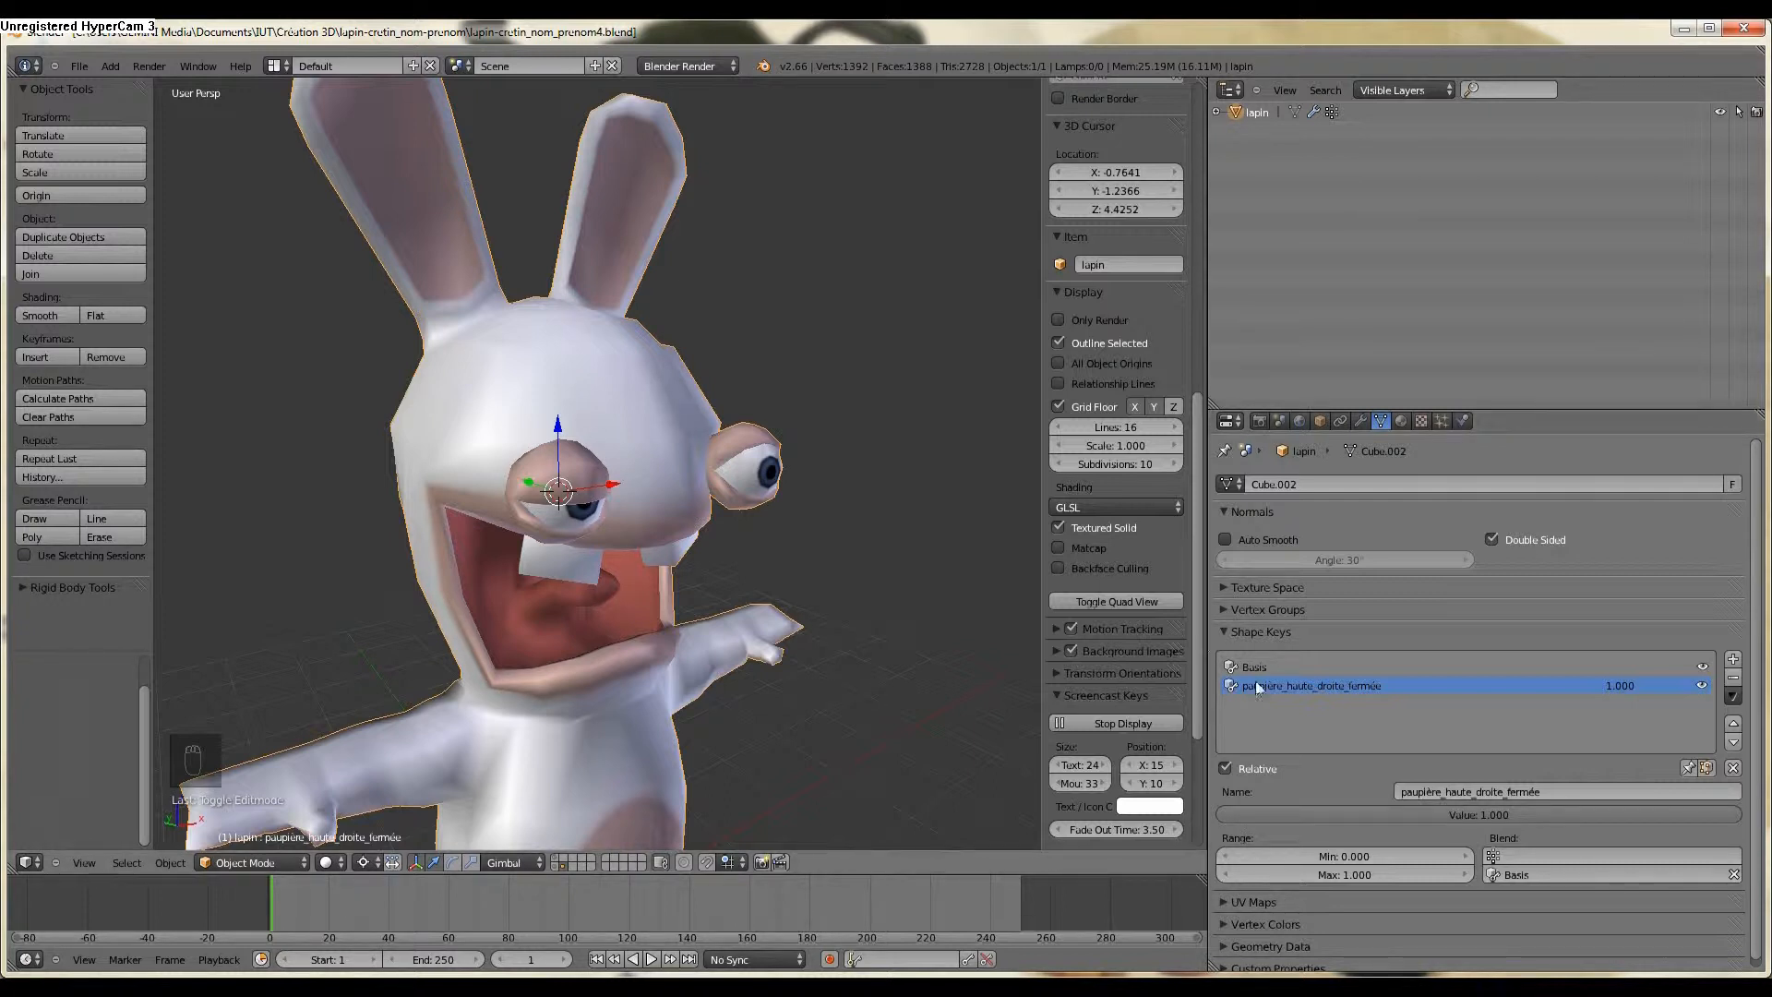
left_click_drag(1634, 810, 1237, 838)
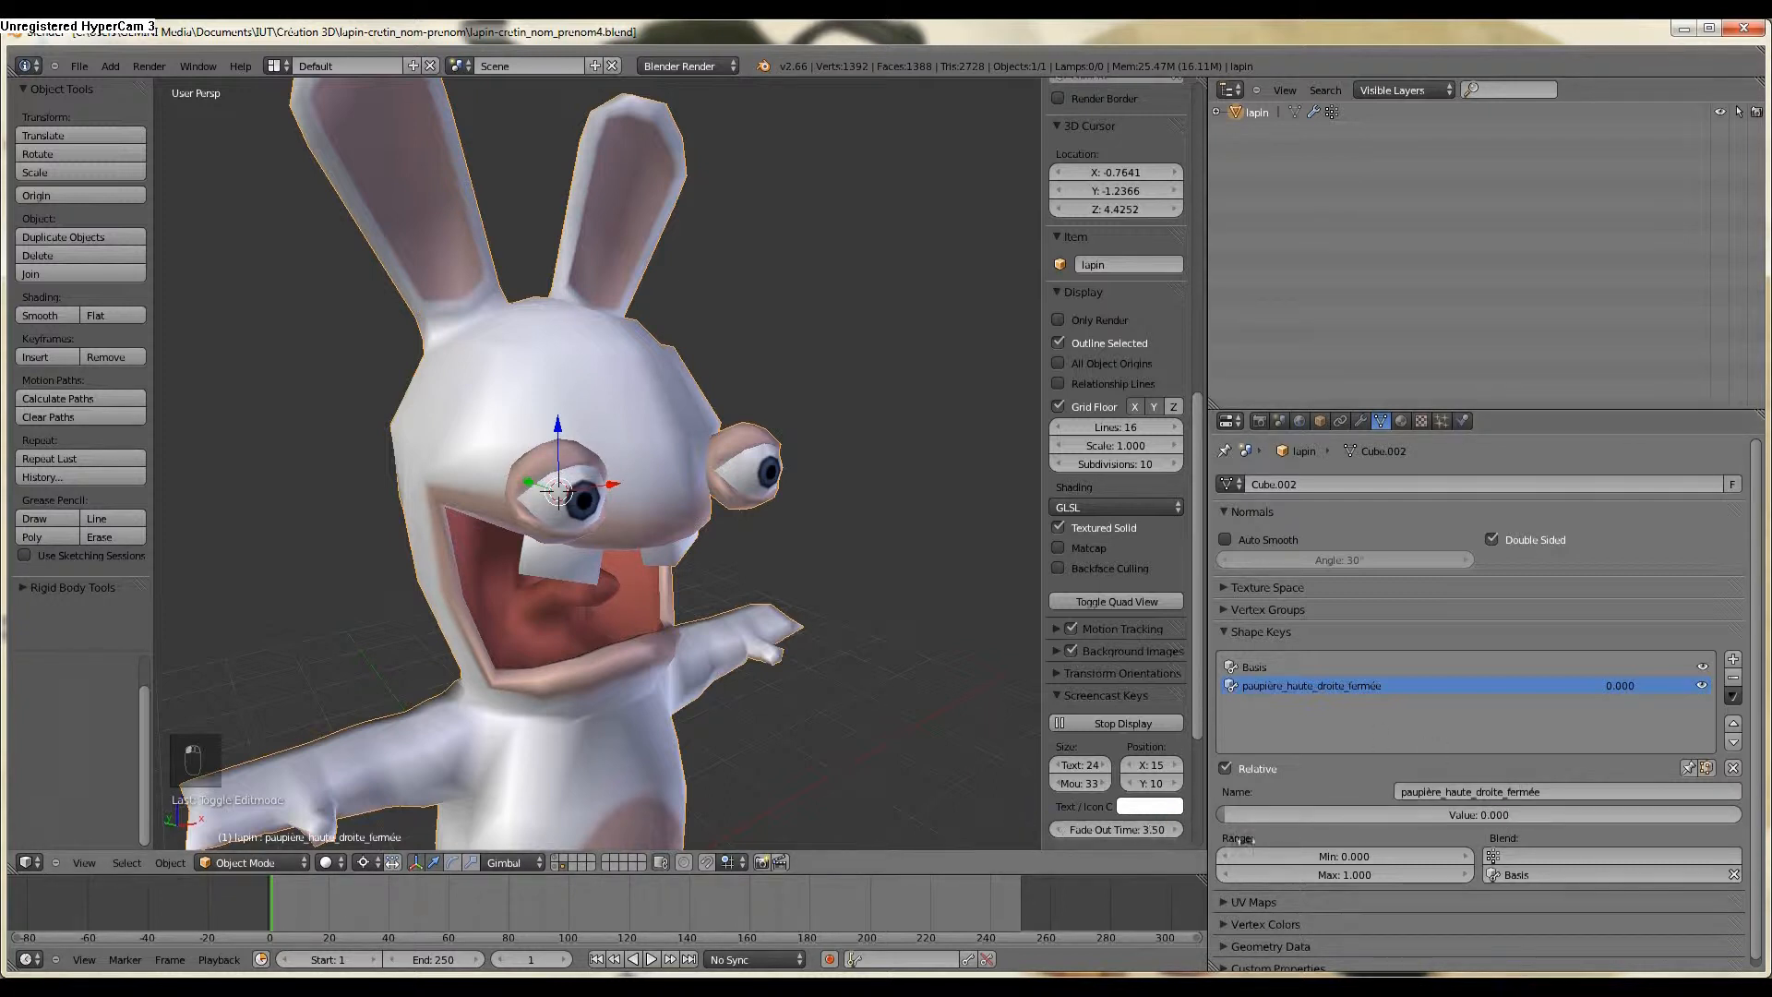
Set the shape key's value range to a minimum of -1 and a maximum of 2.
left_click(1310, 857)
type("-1")
key("Tab")
type("2")
key("Return")
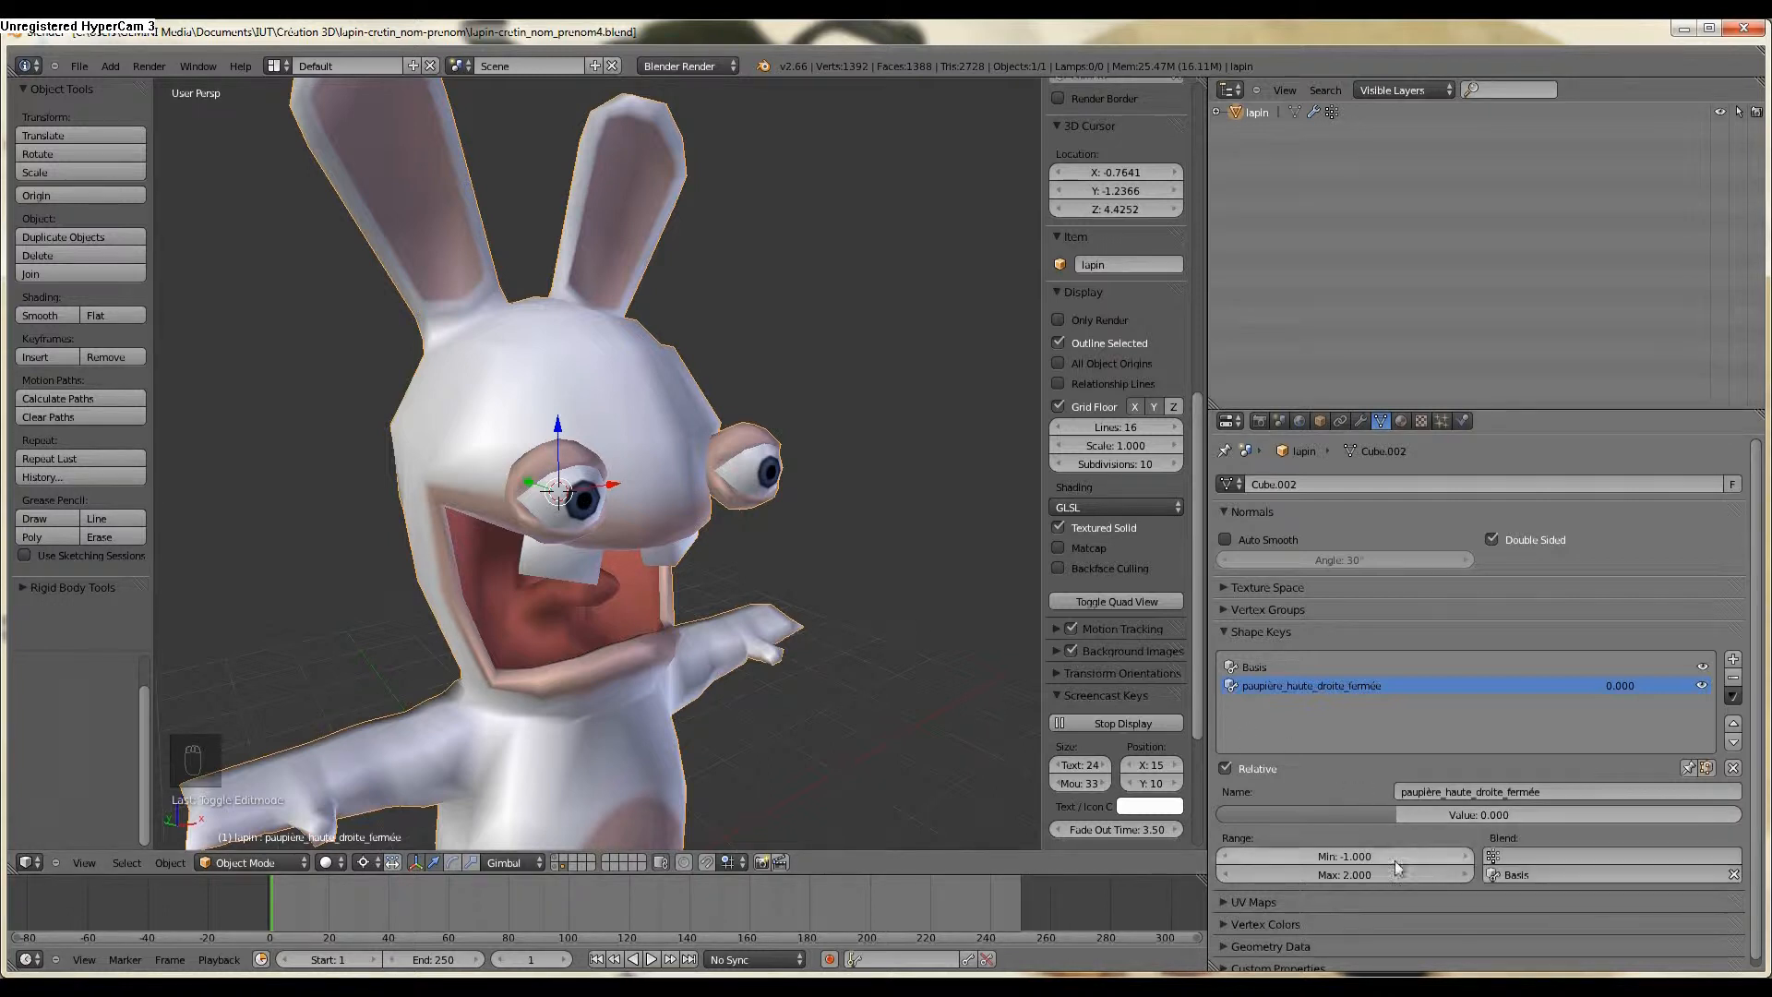
Preview the eyelid with the shape key value at -1, and bring the value back to about -0.155.
scroll(644, 563, "up", 2)
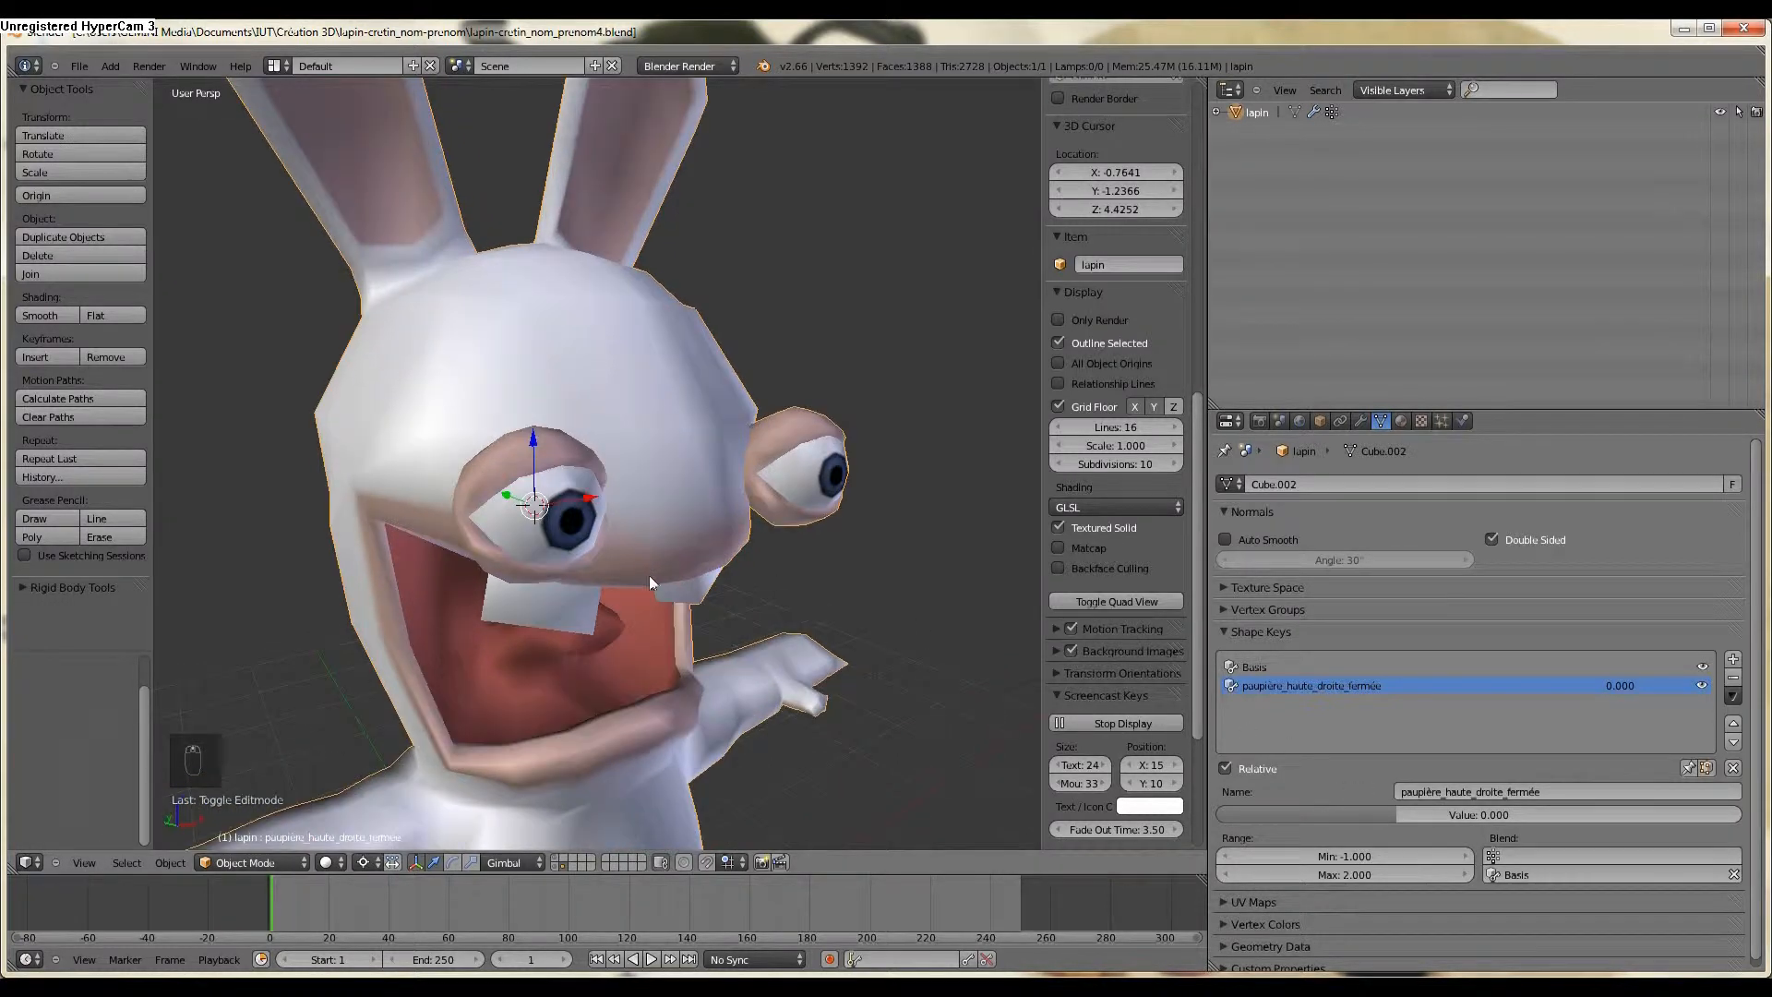
left_click_drag(1377, 810, 1203, 805)
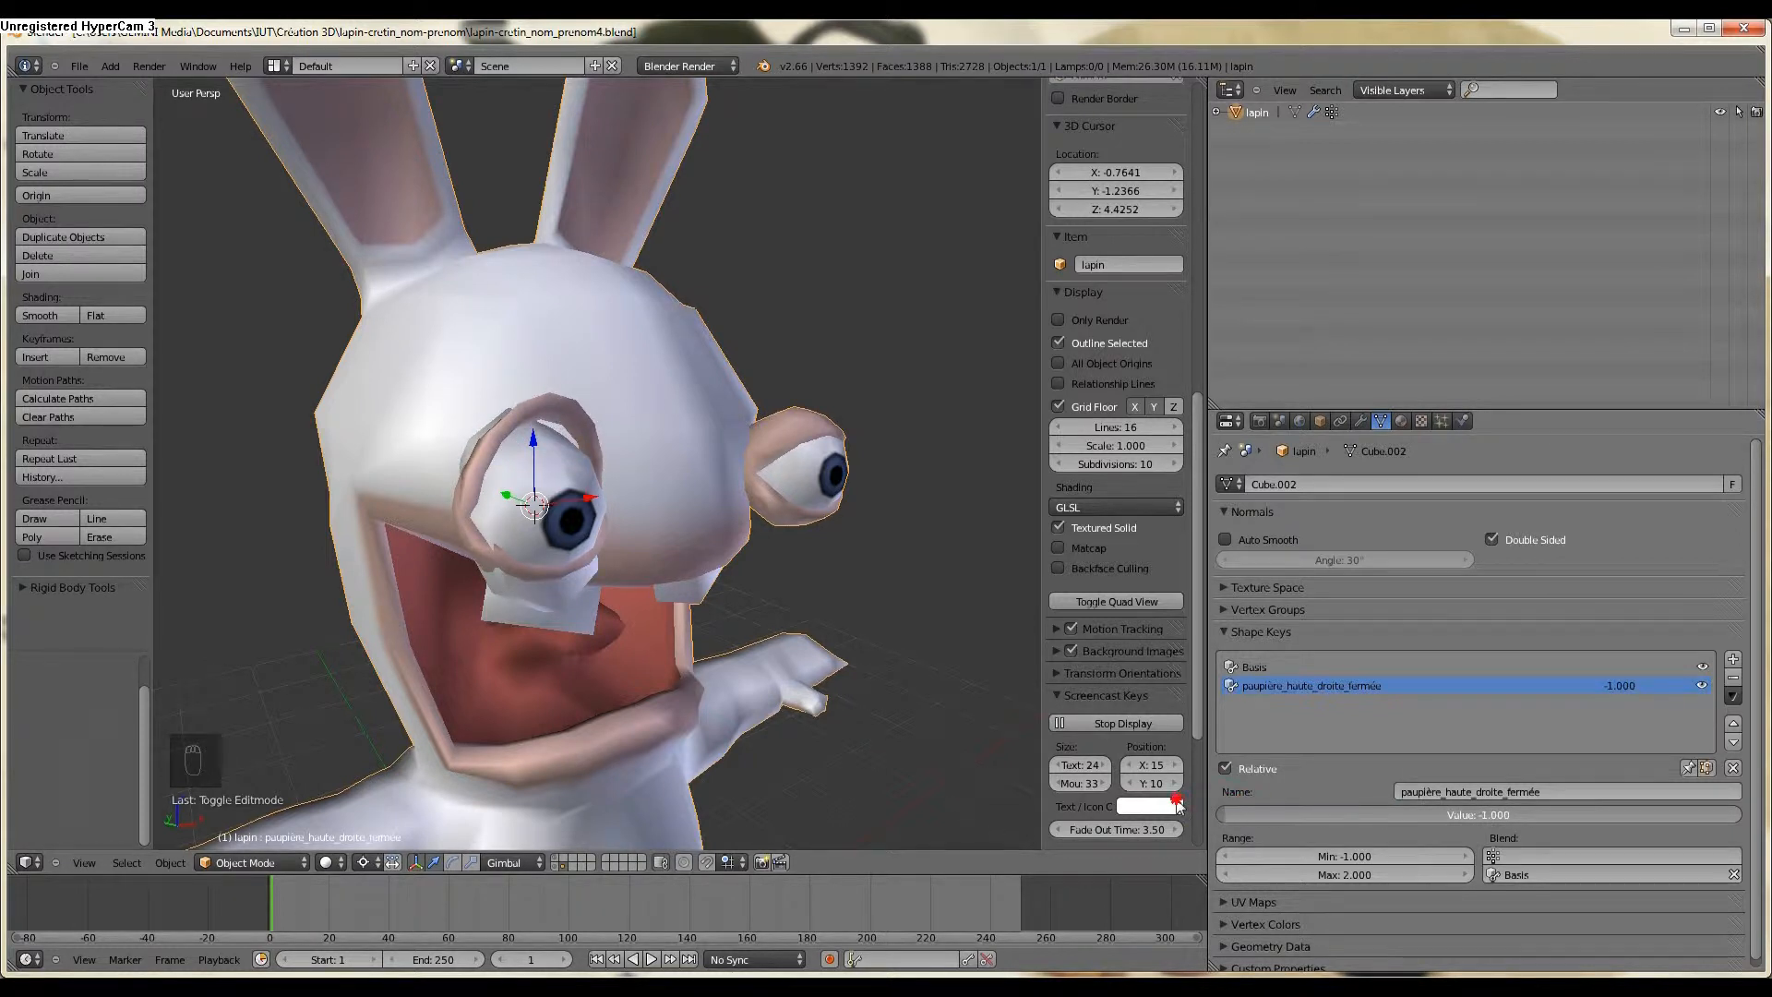
middle_click_drag(899, 655, 600, 463)
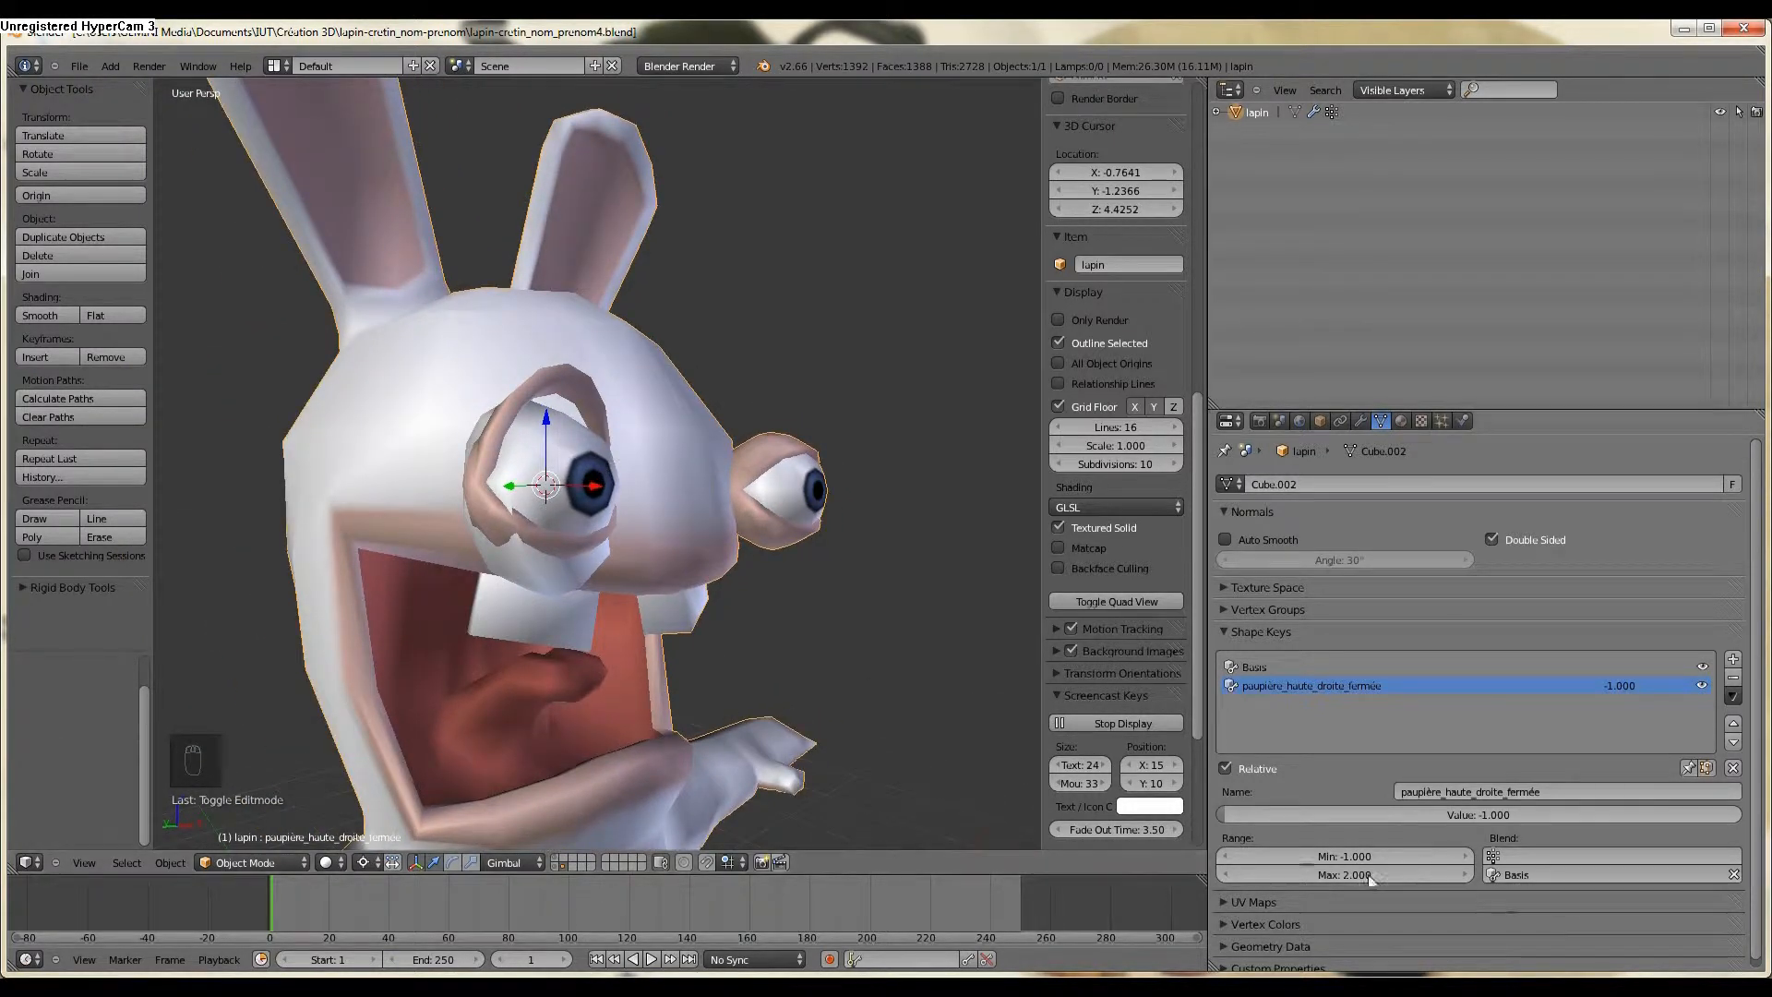
left_click_drag(1235, 817, 1367, 816)
mouse_move(657, 567)
middle_mouse_down()
mouse_move(663, 552)
mouse_move(690, 583)
mouse_move(670, 584)
middle_mouse_up()
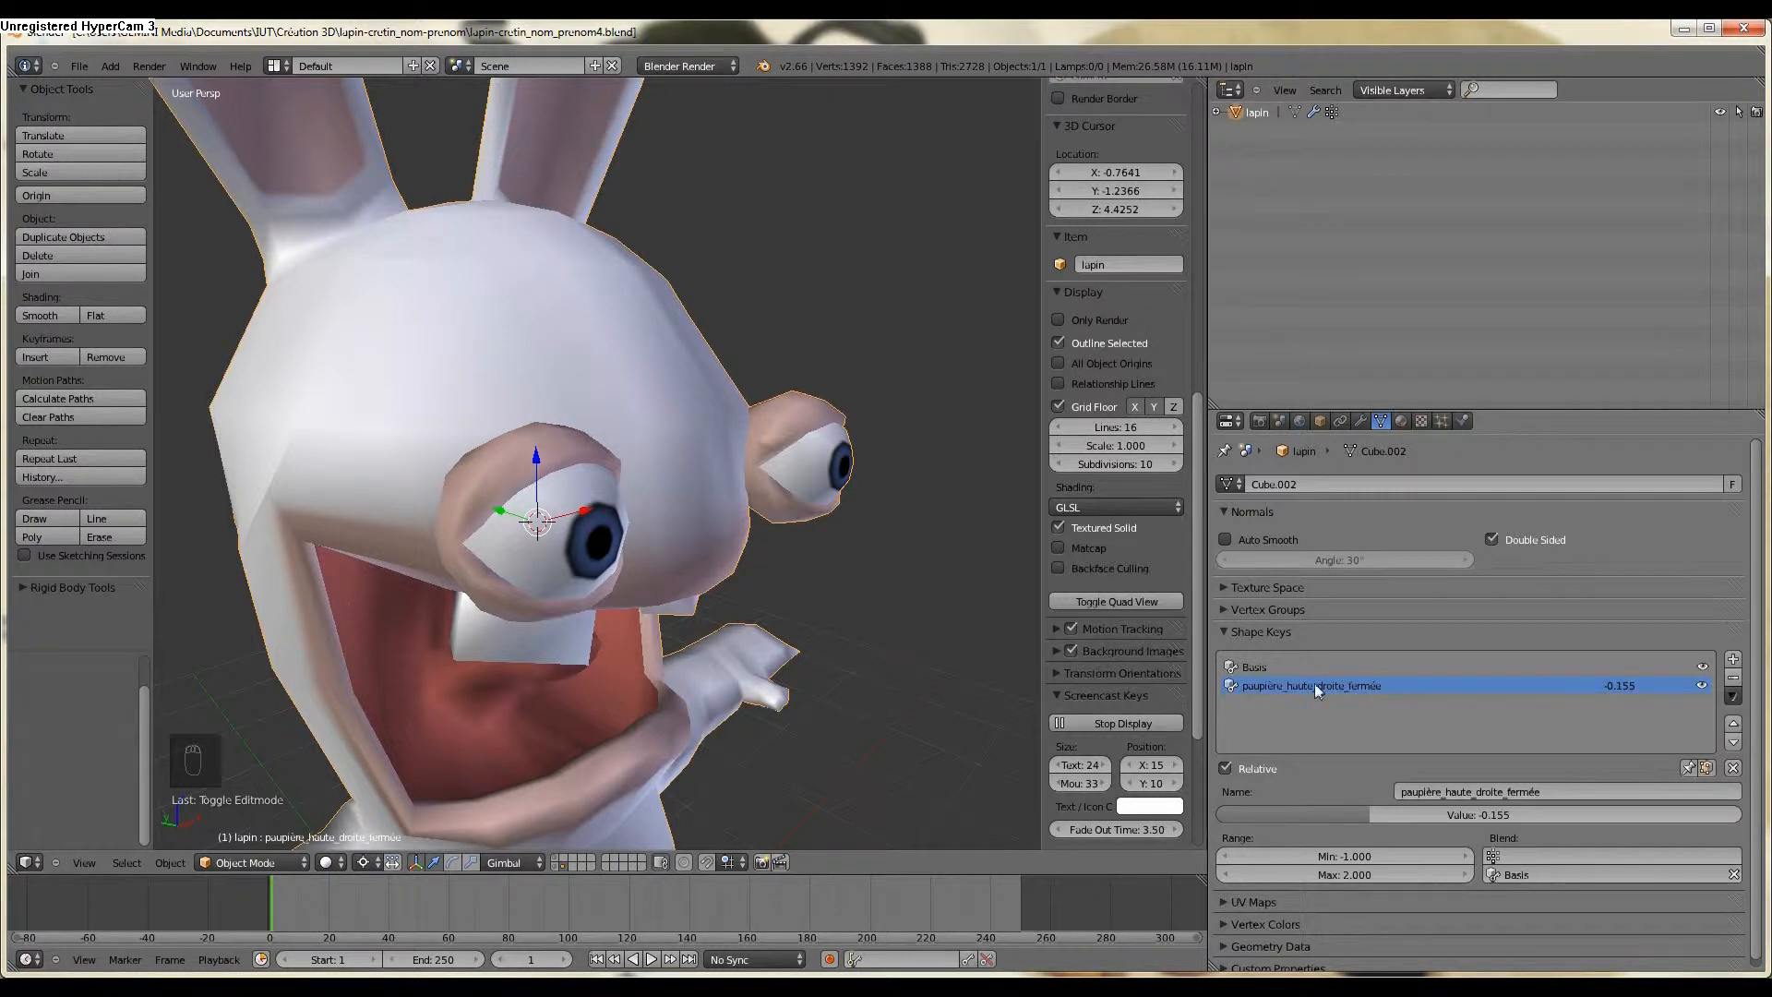
Remove the paupière_haute_droite_fermée shape key and enter Edit Mode on the rabbit mesh.
left_click(1732, 681)
scroll(595, 574, "up", 1)
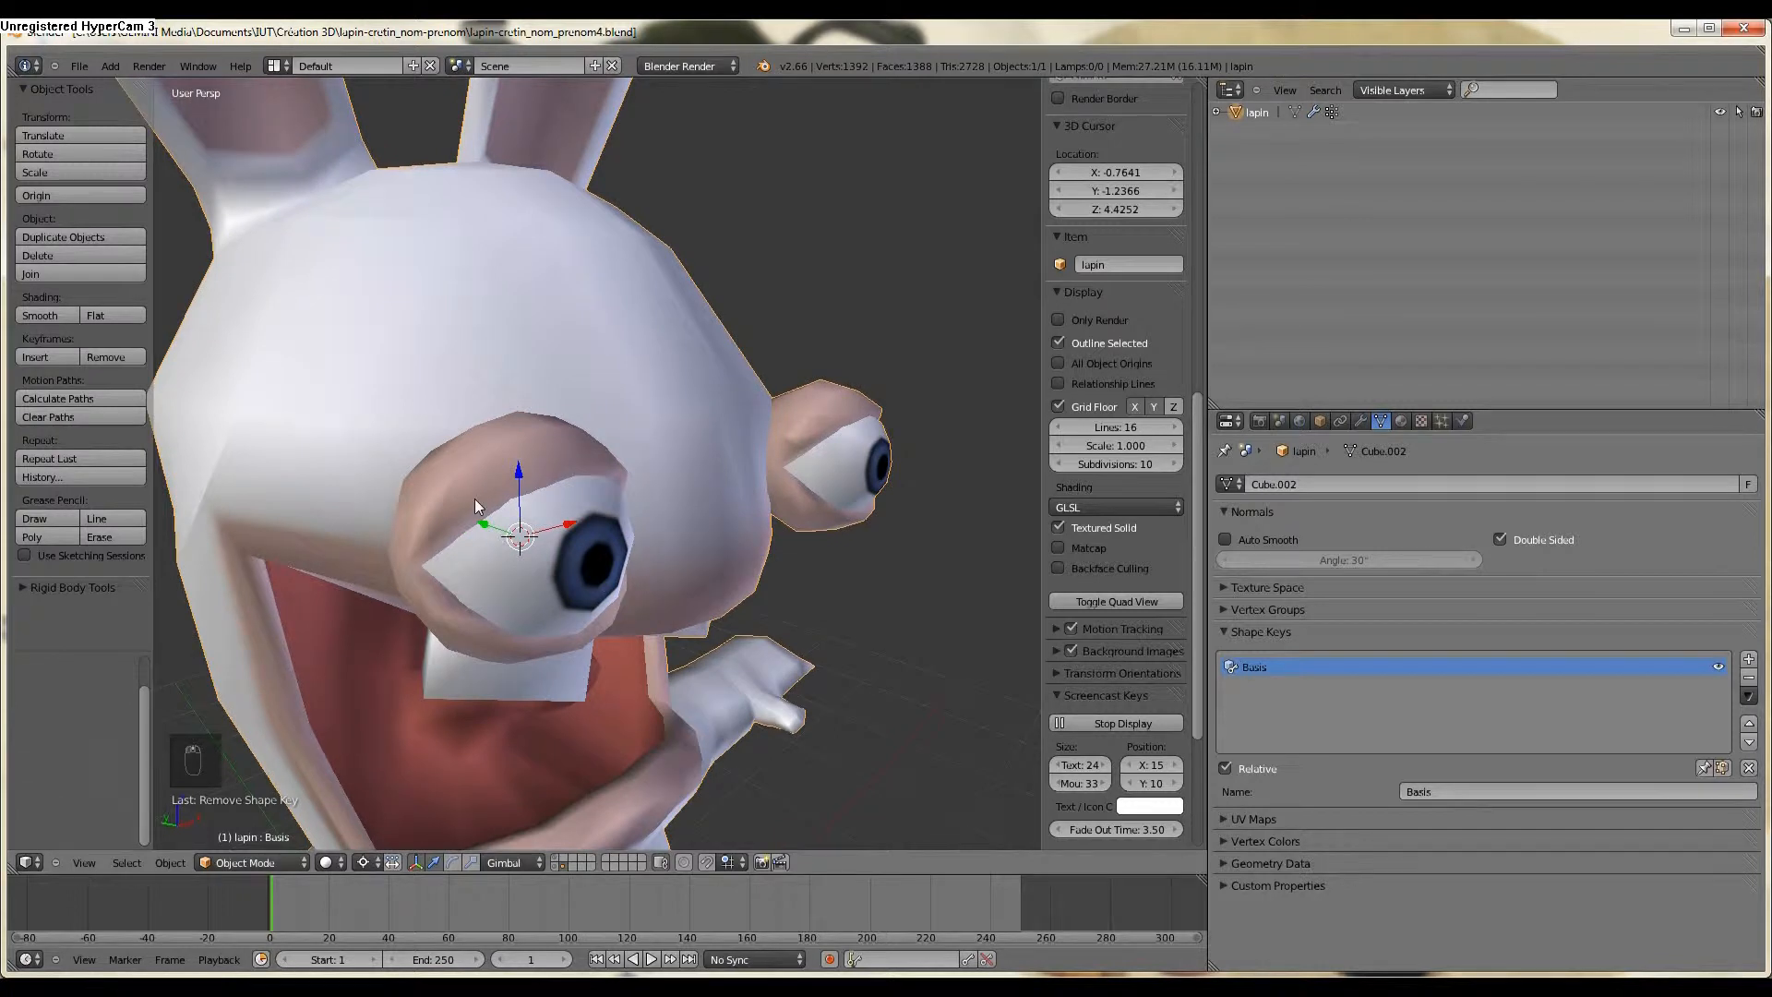
key("Tab")
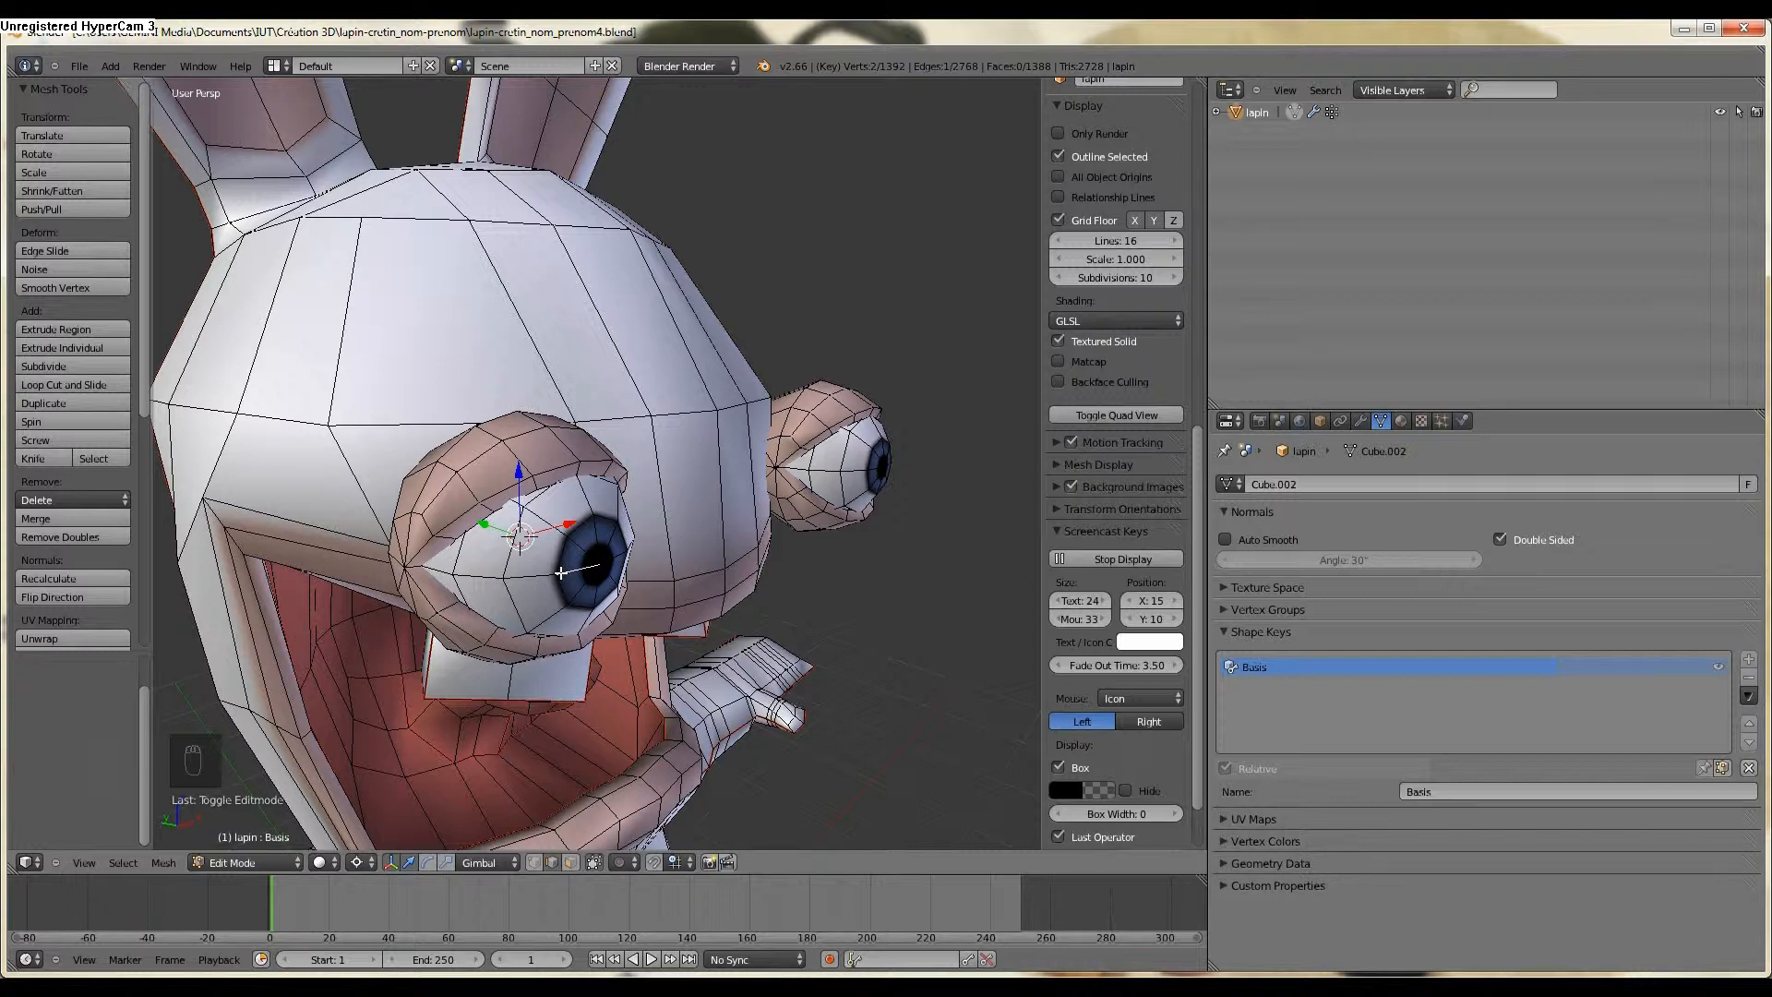
Select the whole linked mesh of the right eyeball and hide it to expose the inside of the eyelid.
key("l")
key("h")
middle_click_drag(560, 573, 408, 580)
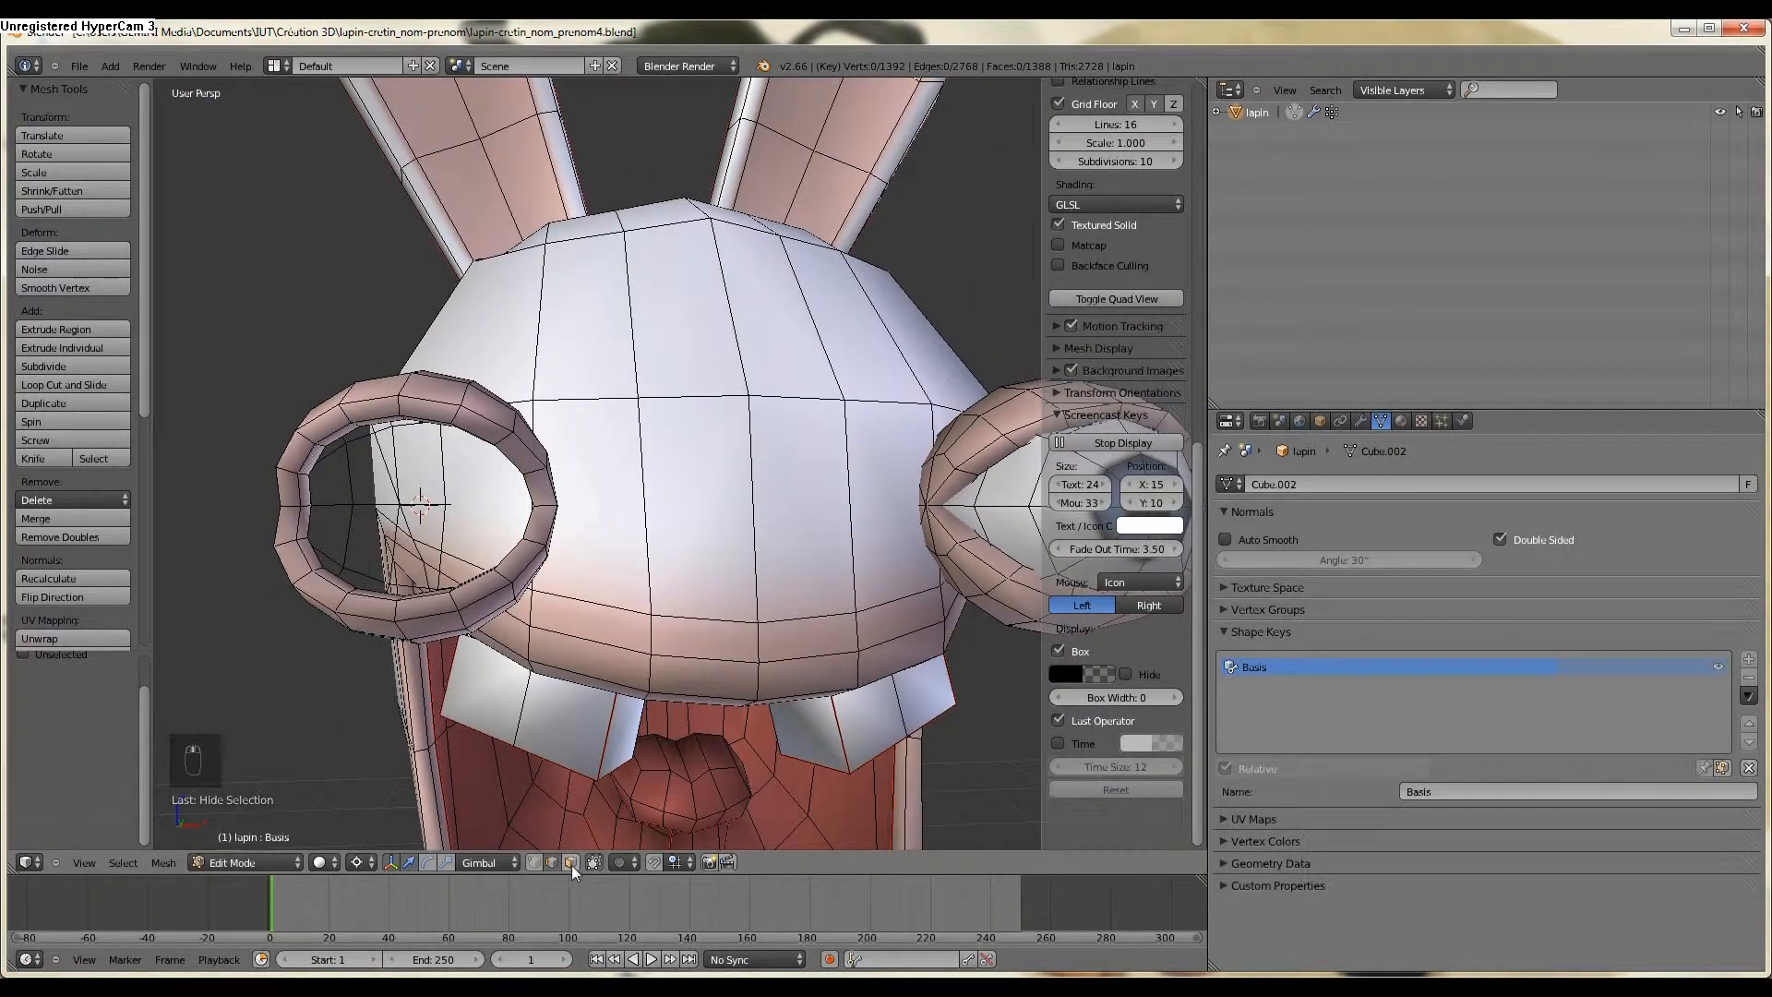
In face select mode, select the faces along the inner side and front rim of the right upper eyelid.
right_click(307, 499)
middle_click_drag(307, 498, 310, 433)
right_click(339, 399, "shift")
right_click(390, 386, "shift")
right_click(446, 386, "shift")
right_click(484, 406, "shift")
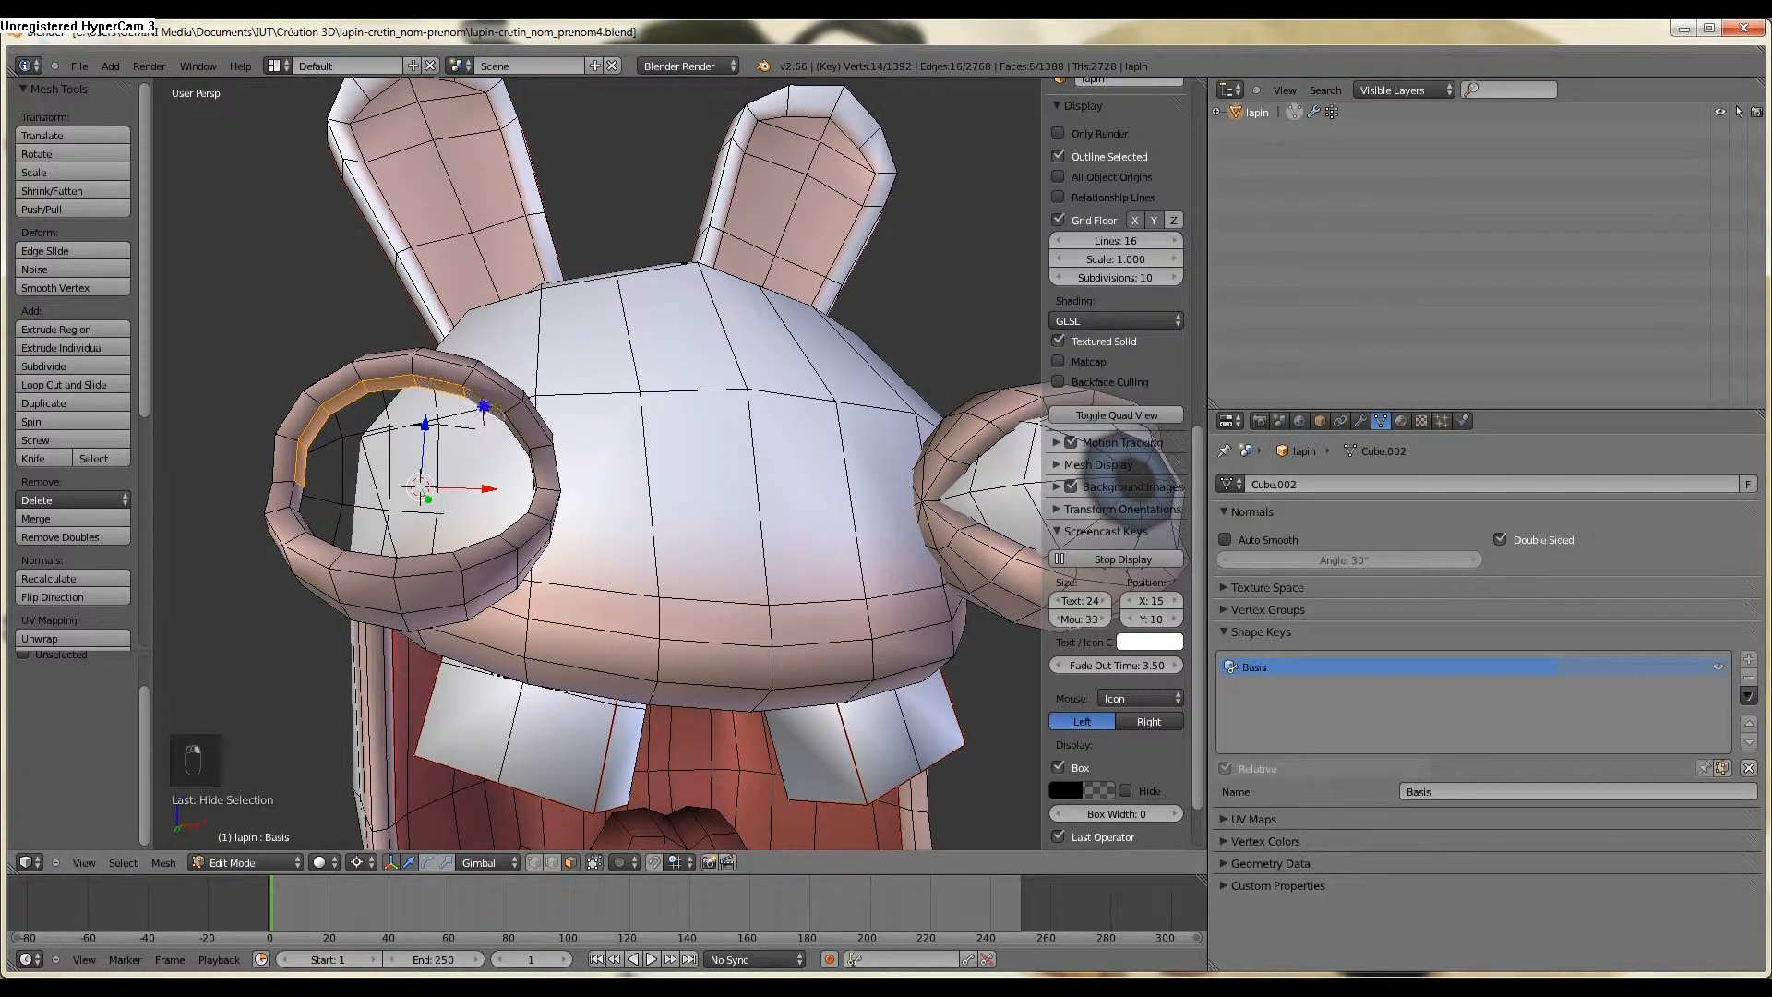
middle_click_drag(516, 424, 343, 493)
right_click(588, 447, "shift")
right_click(581, 482, "shift")
right_click(332, 503, "shift")
right_click(351, 485, "shift")
right_click(420, 423, "shift")
right_click(466, 414, "shift")
right_click(508, 406, "shift")
right_click(568, 410, "shift")
right_click(607, 458, "shift")
Try rotating the selected eyelid faces about 48° around the global X axis in the Basis shape, and undo the rotation.
middle_click_drag(599, 499, 729, 637)
key("r")
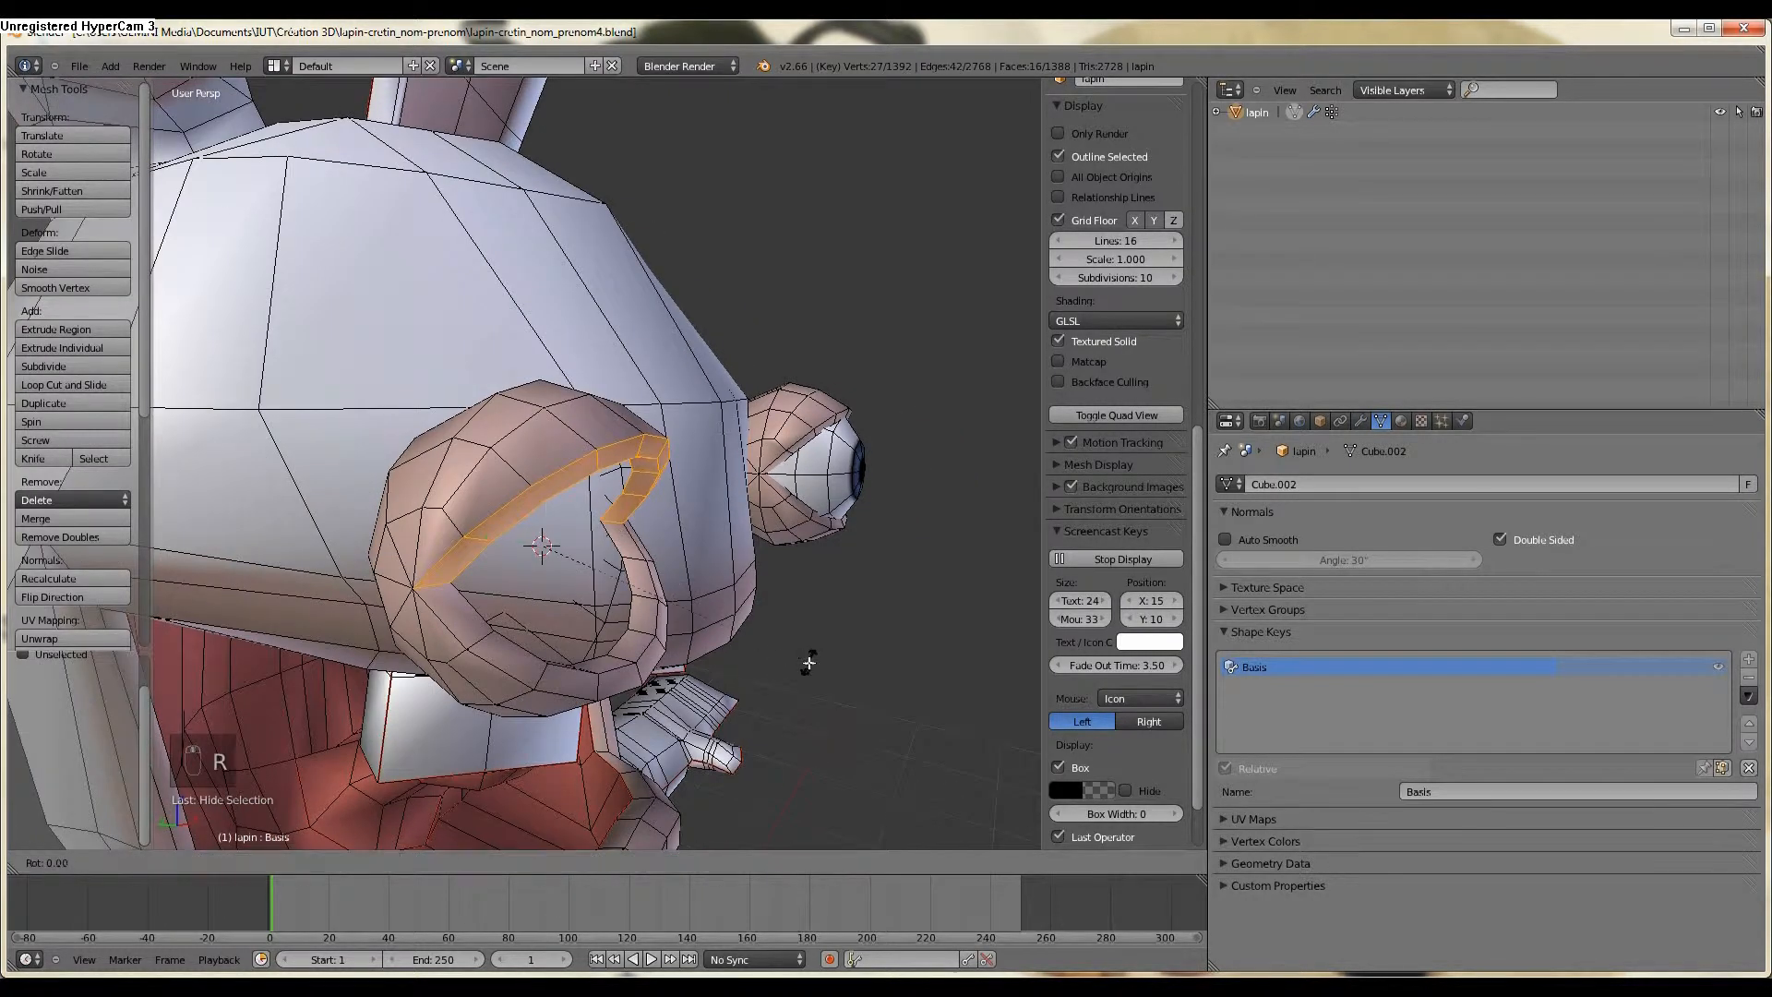
key("x")
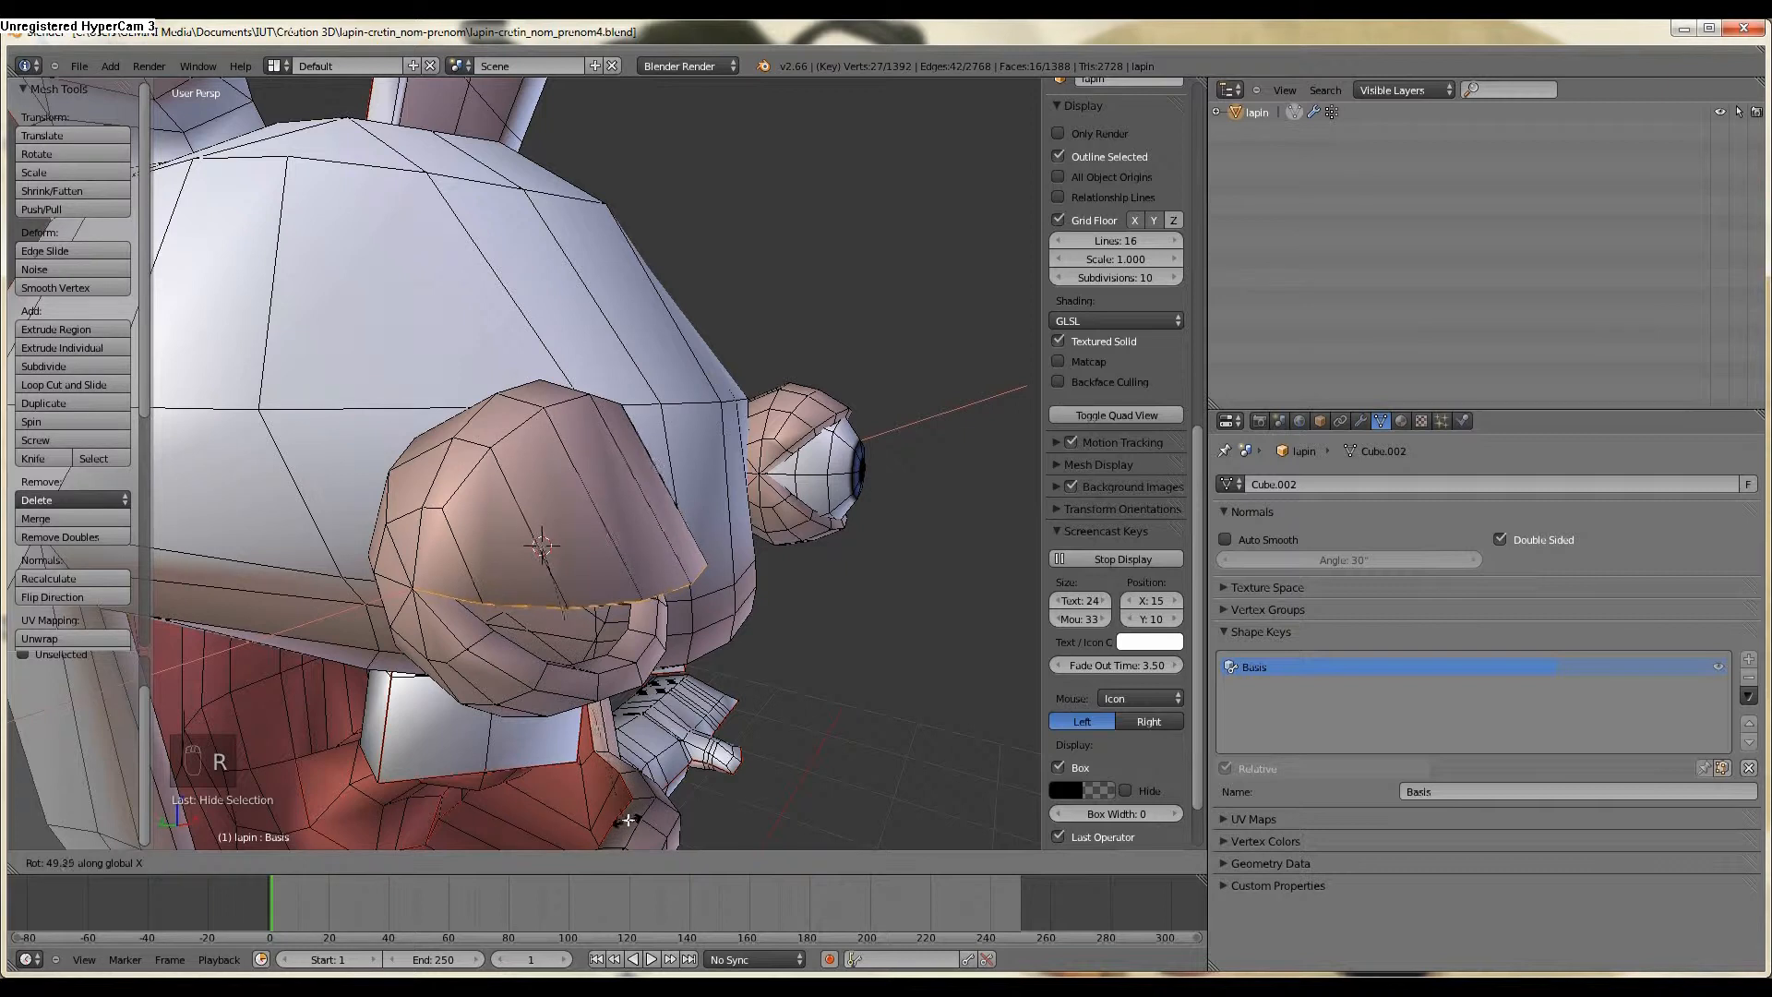
left_click(632, 813)
key("ctrl+KP_3")
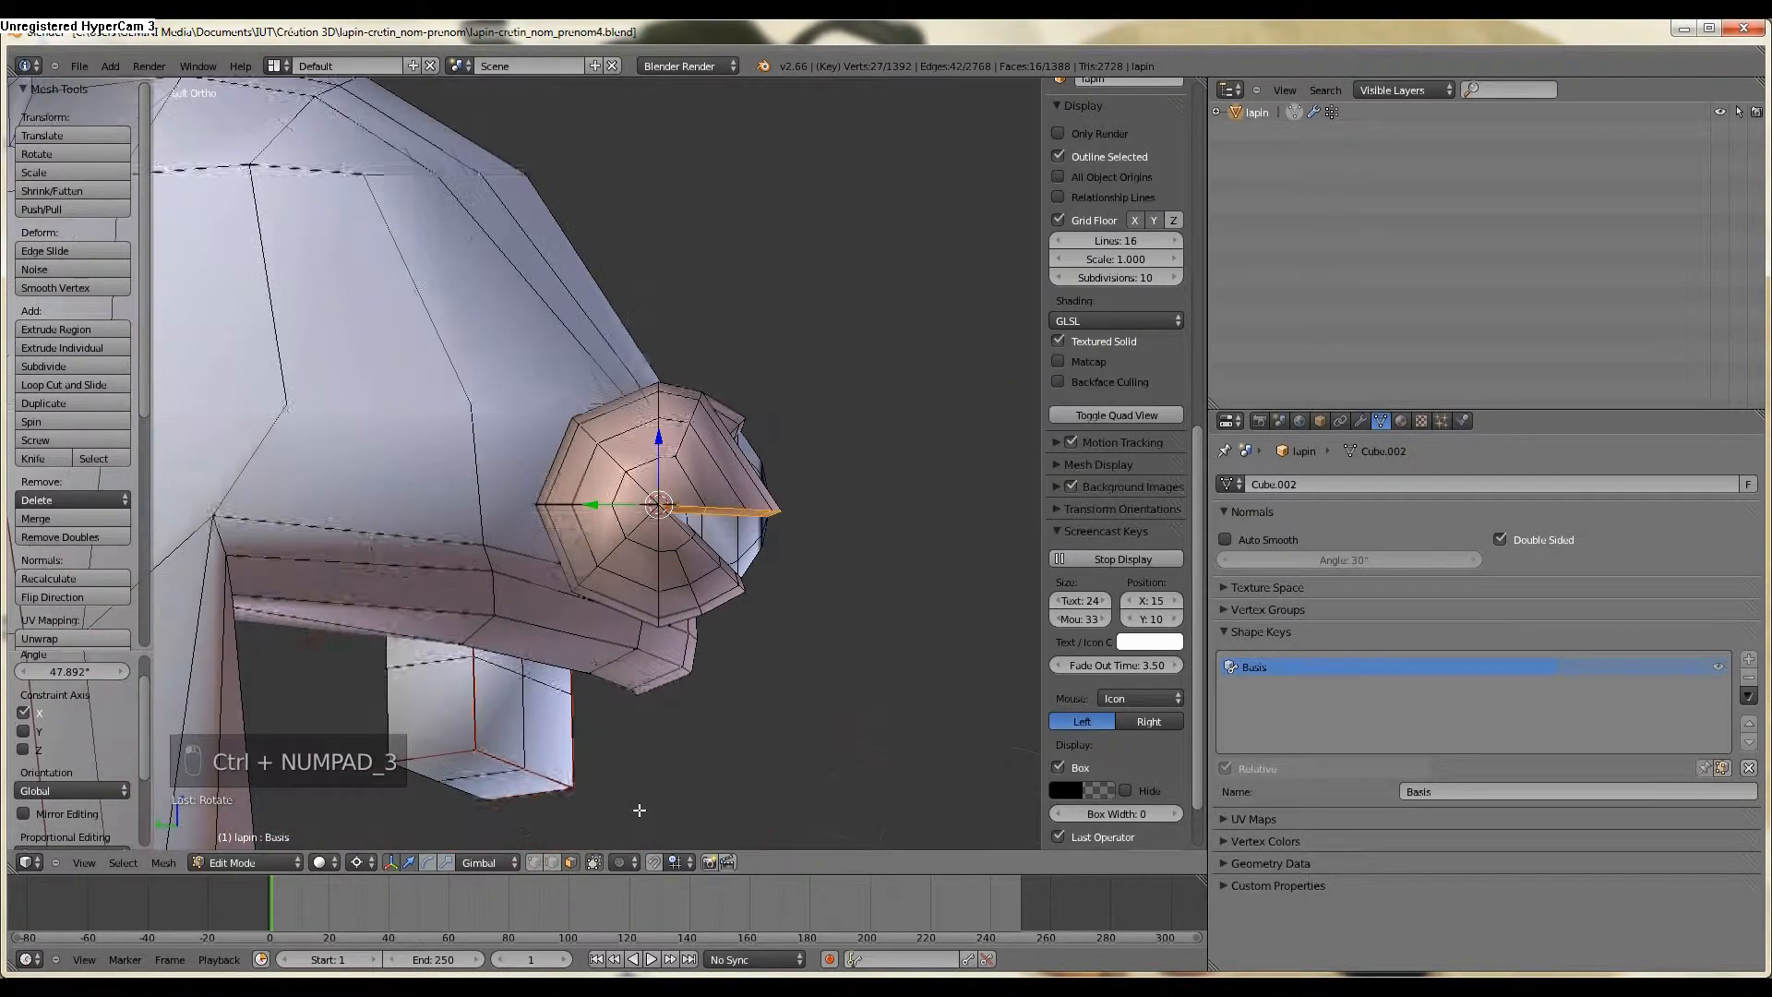
scroll(731, 696, "up", 2)
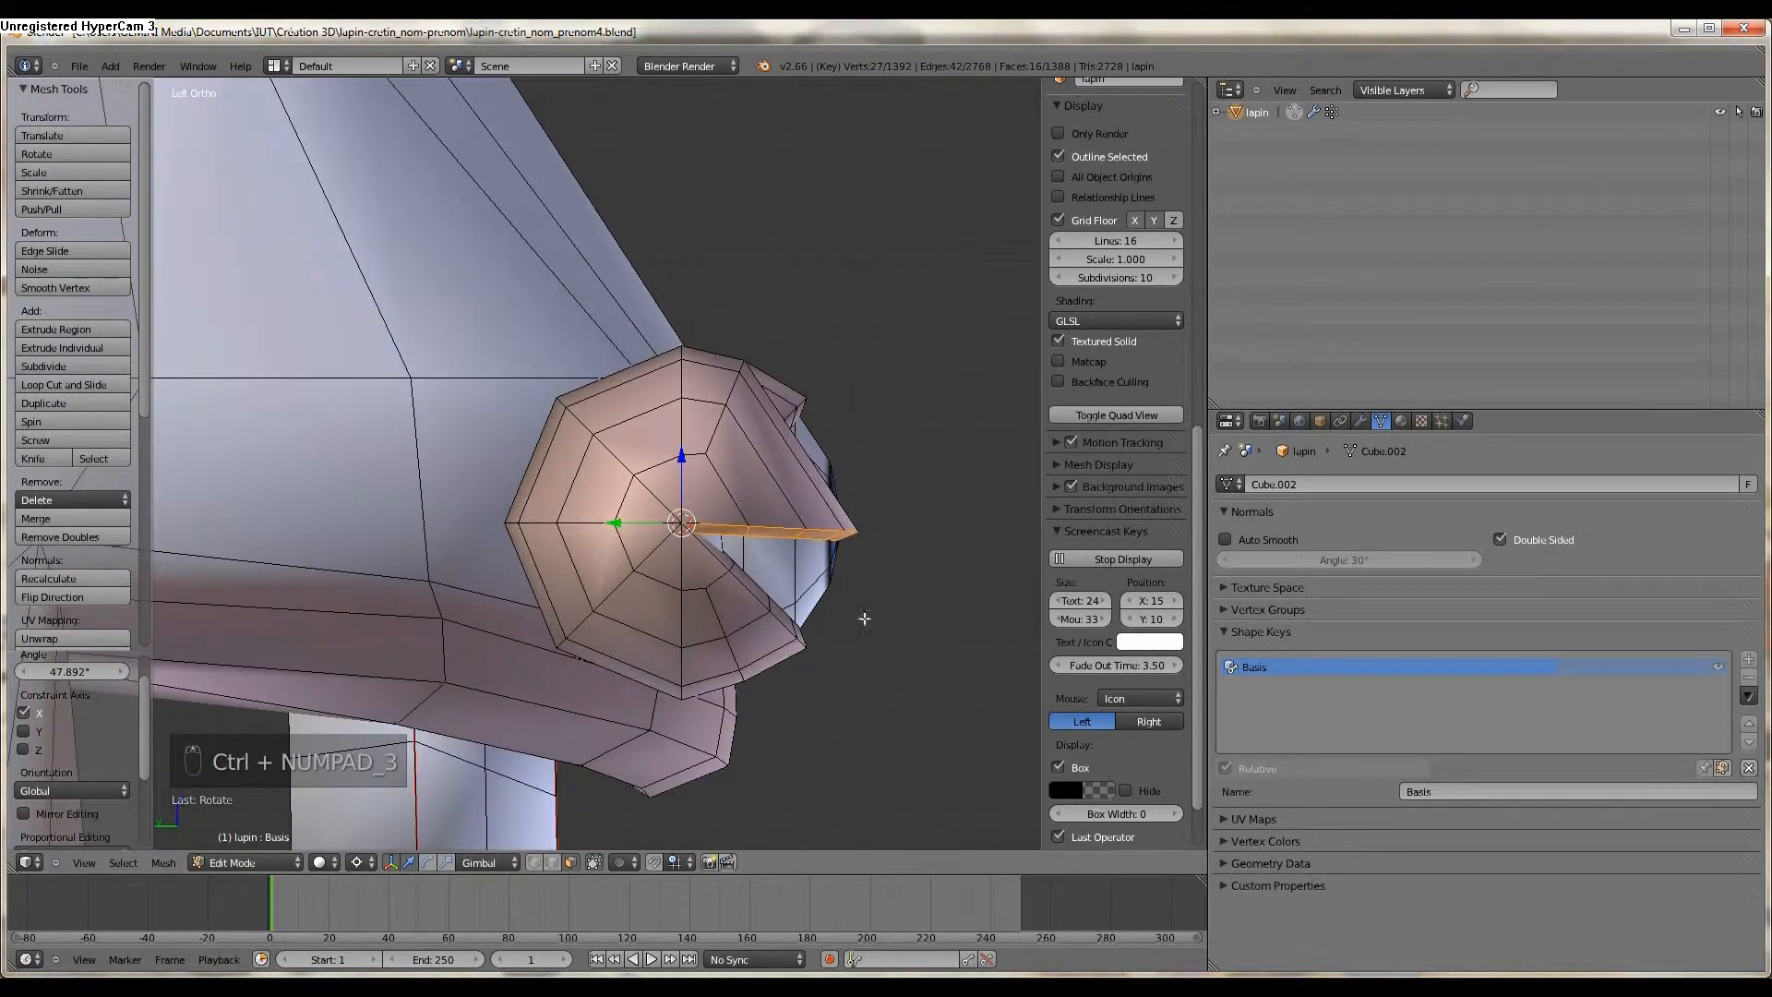
key("r")
left_click(910, 591)
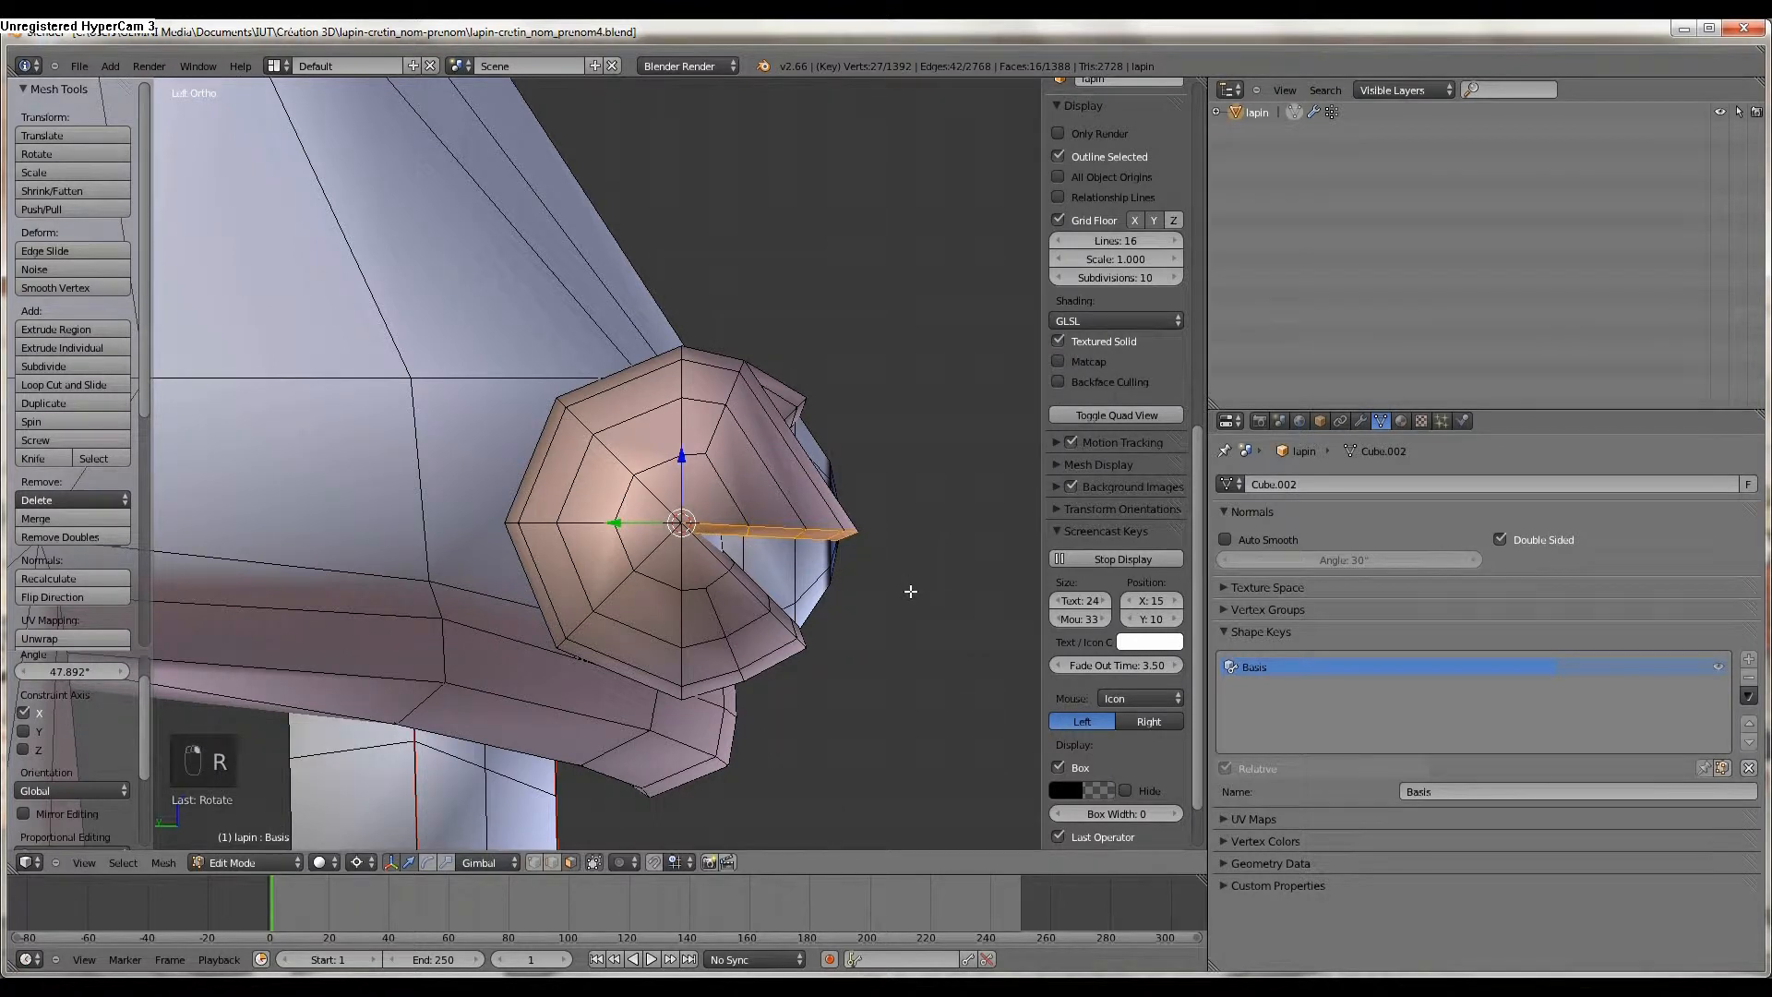
key("ctrl+z")
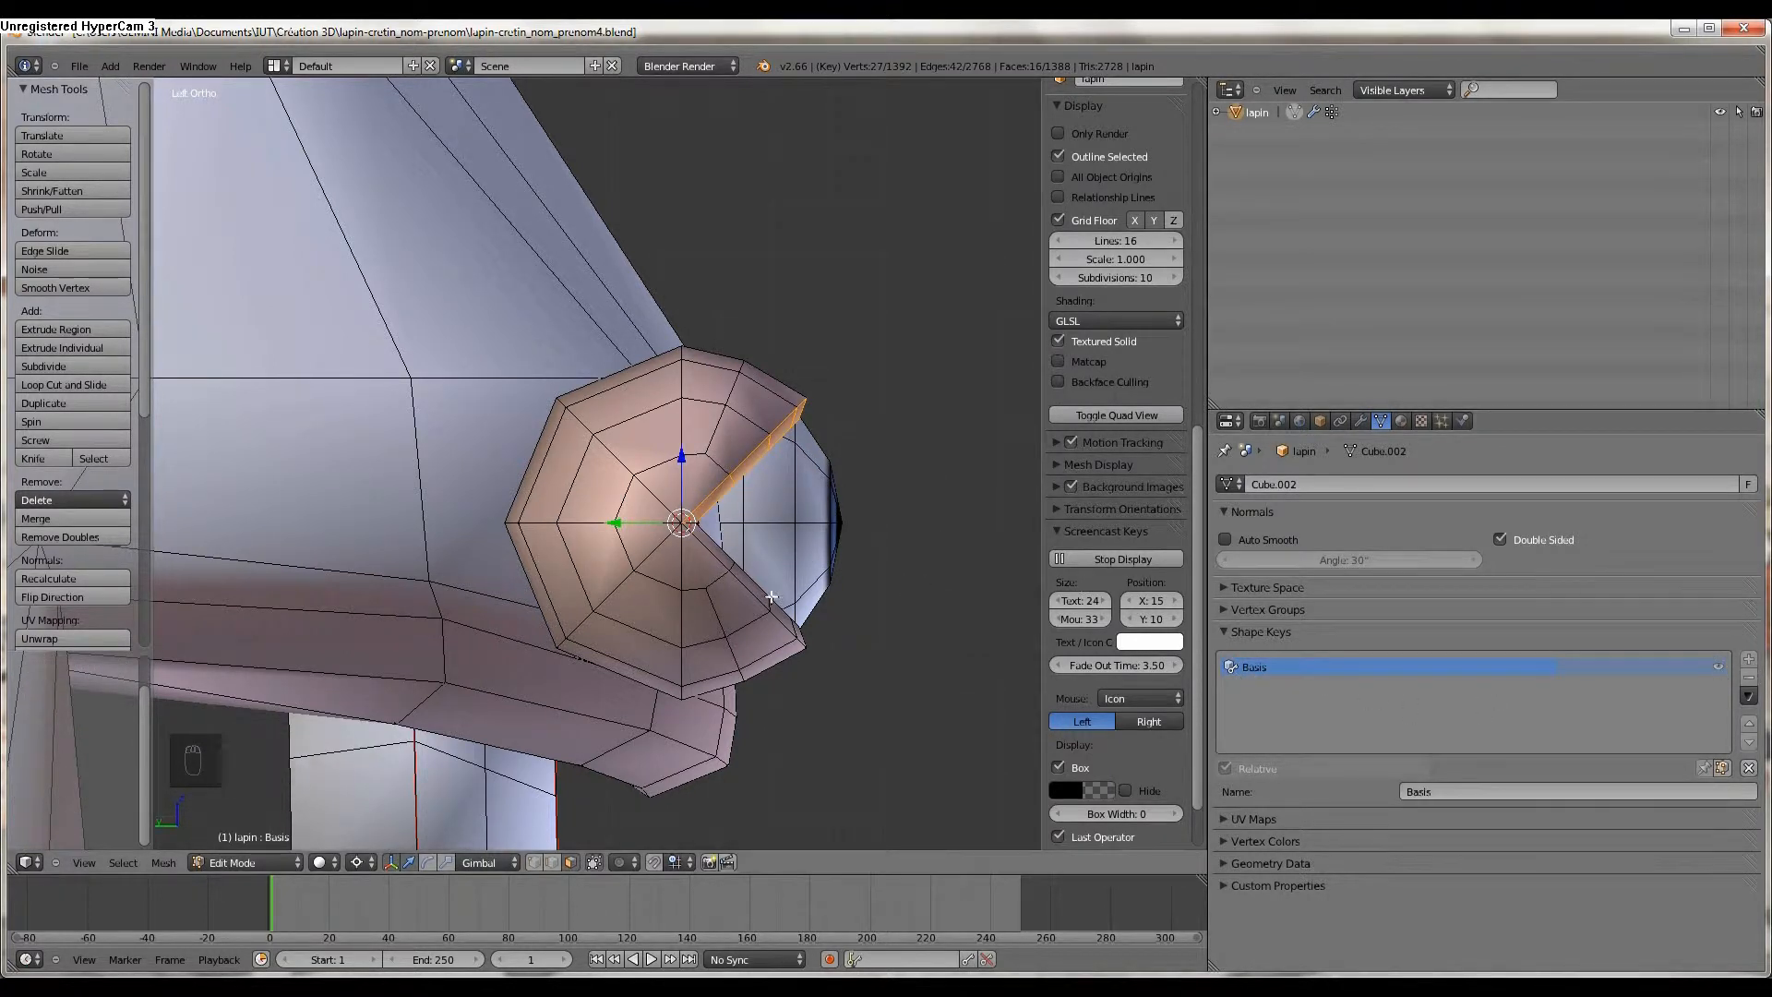
Return to Object Mode, add a new shape key and name it paupiere_haute_fermee_D.
key("Tab")
left_click(1747, 659)
left_click(1449, 791)
type("paupiere_haute_fermee_D")
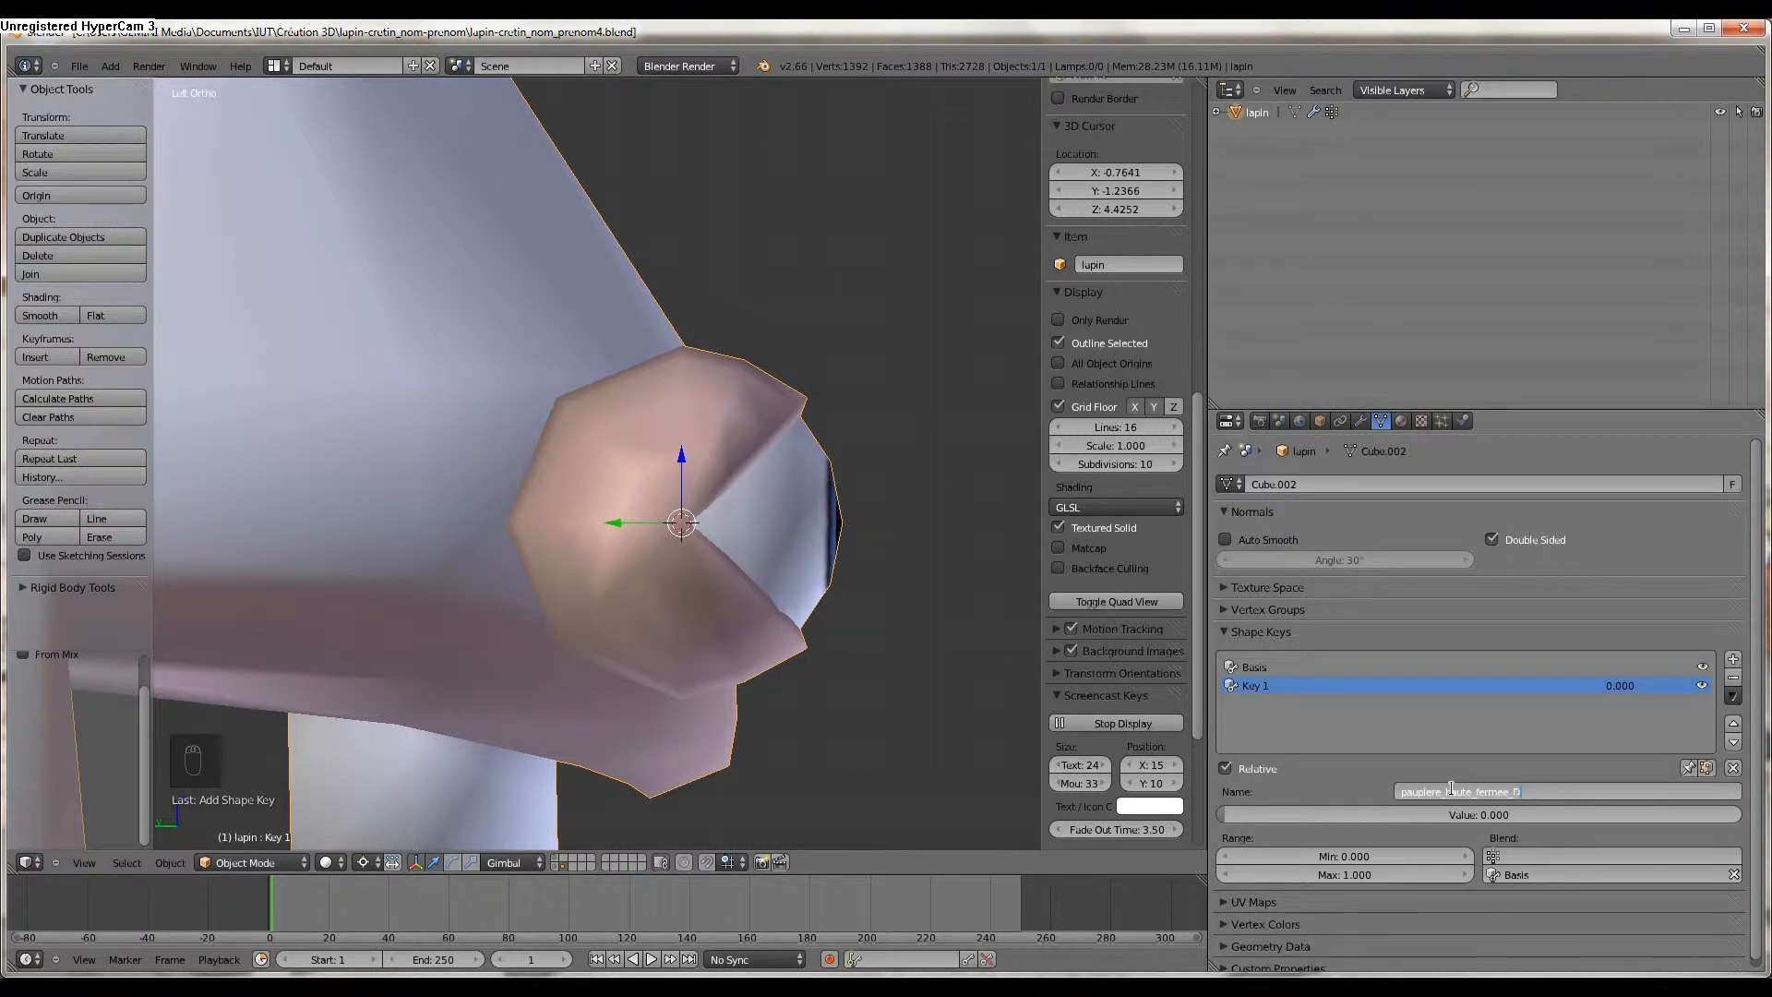
key("Return")
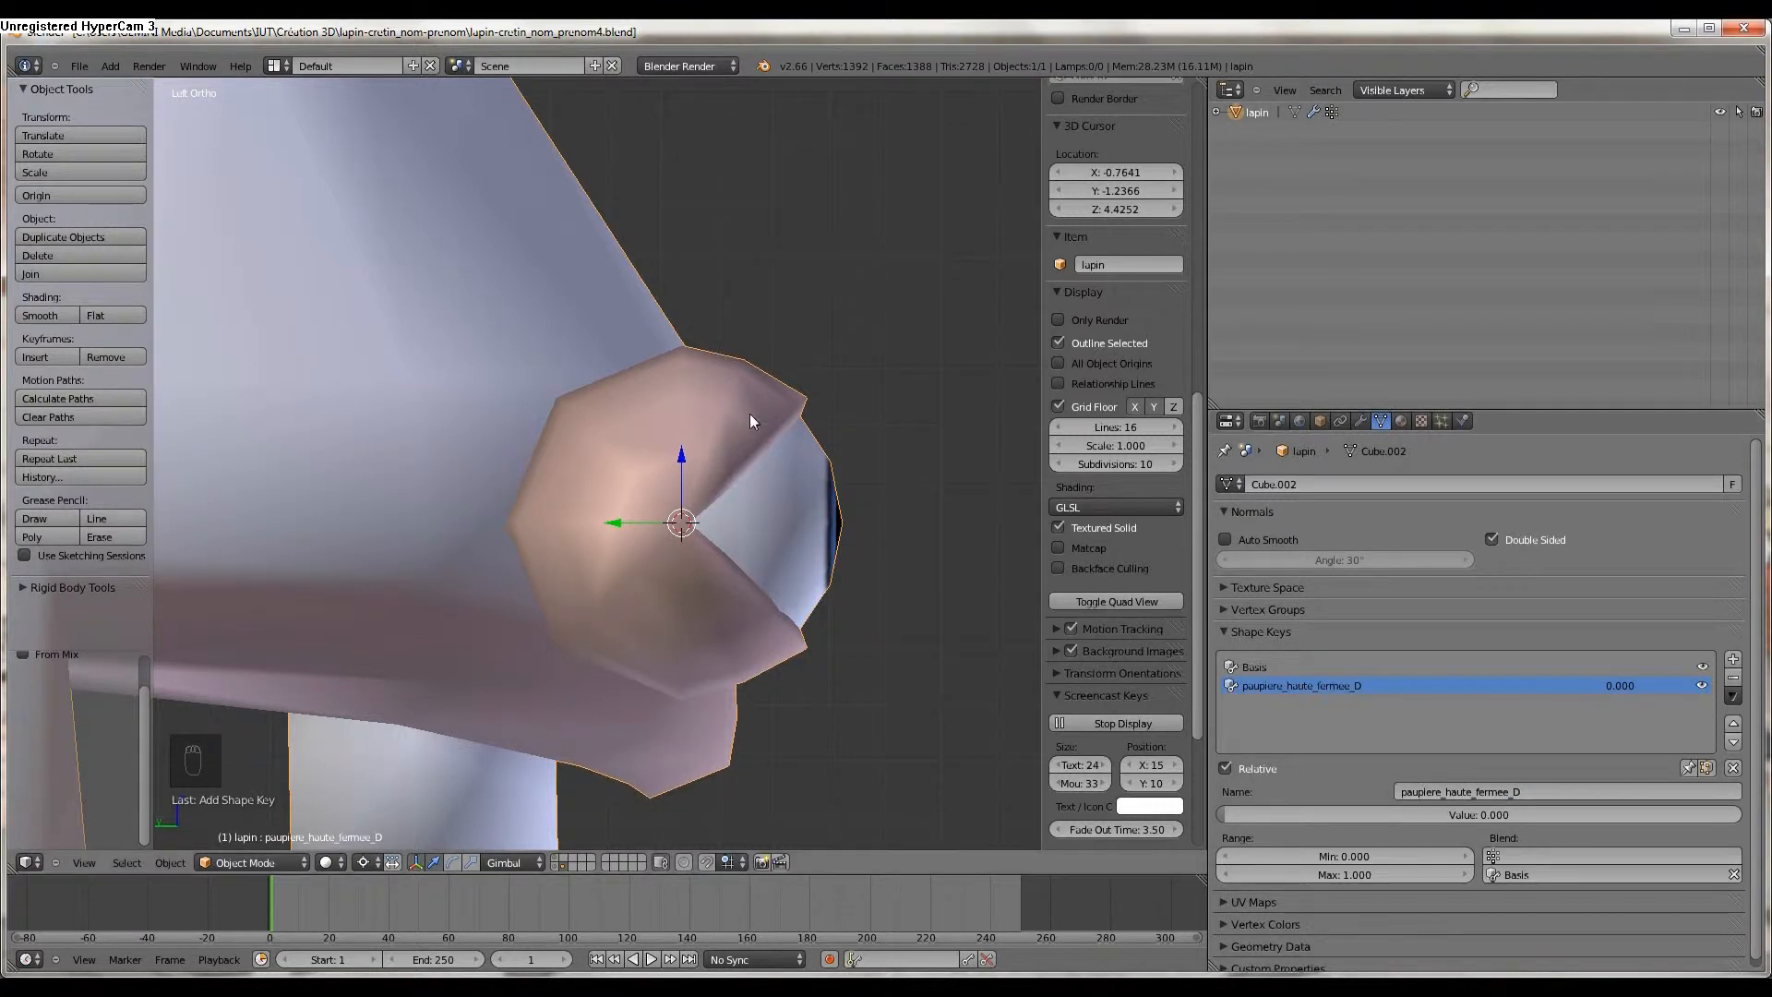
In the paupiere_haute_fermee_D shape, rotate the selected right upper eyelid faces about 49.2° around the global X axis and correct by about -3.7°.
key("Tab")
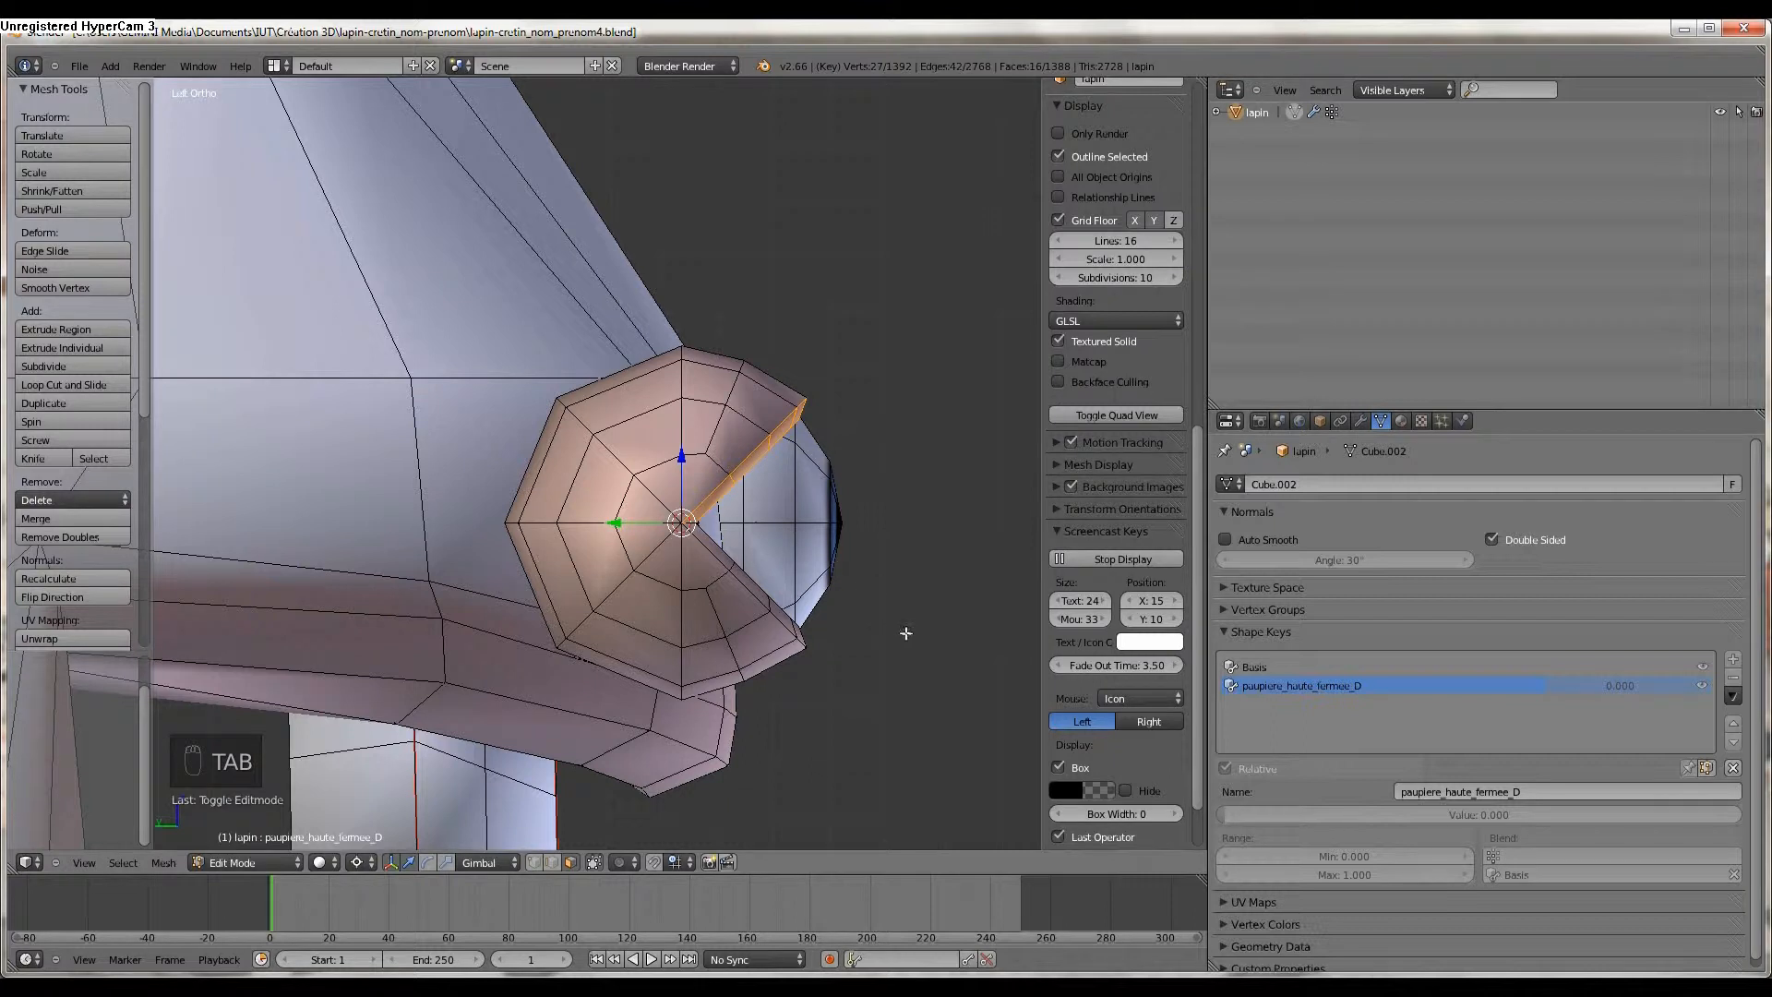
key("r")
right_click(775, 720)
middle_click_drag(775, 720, 687, 706)
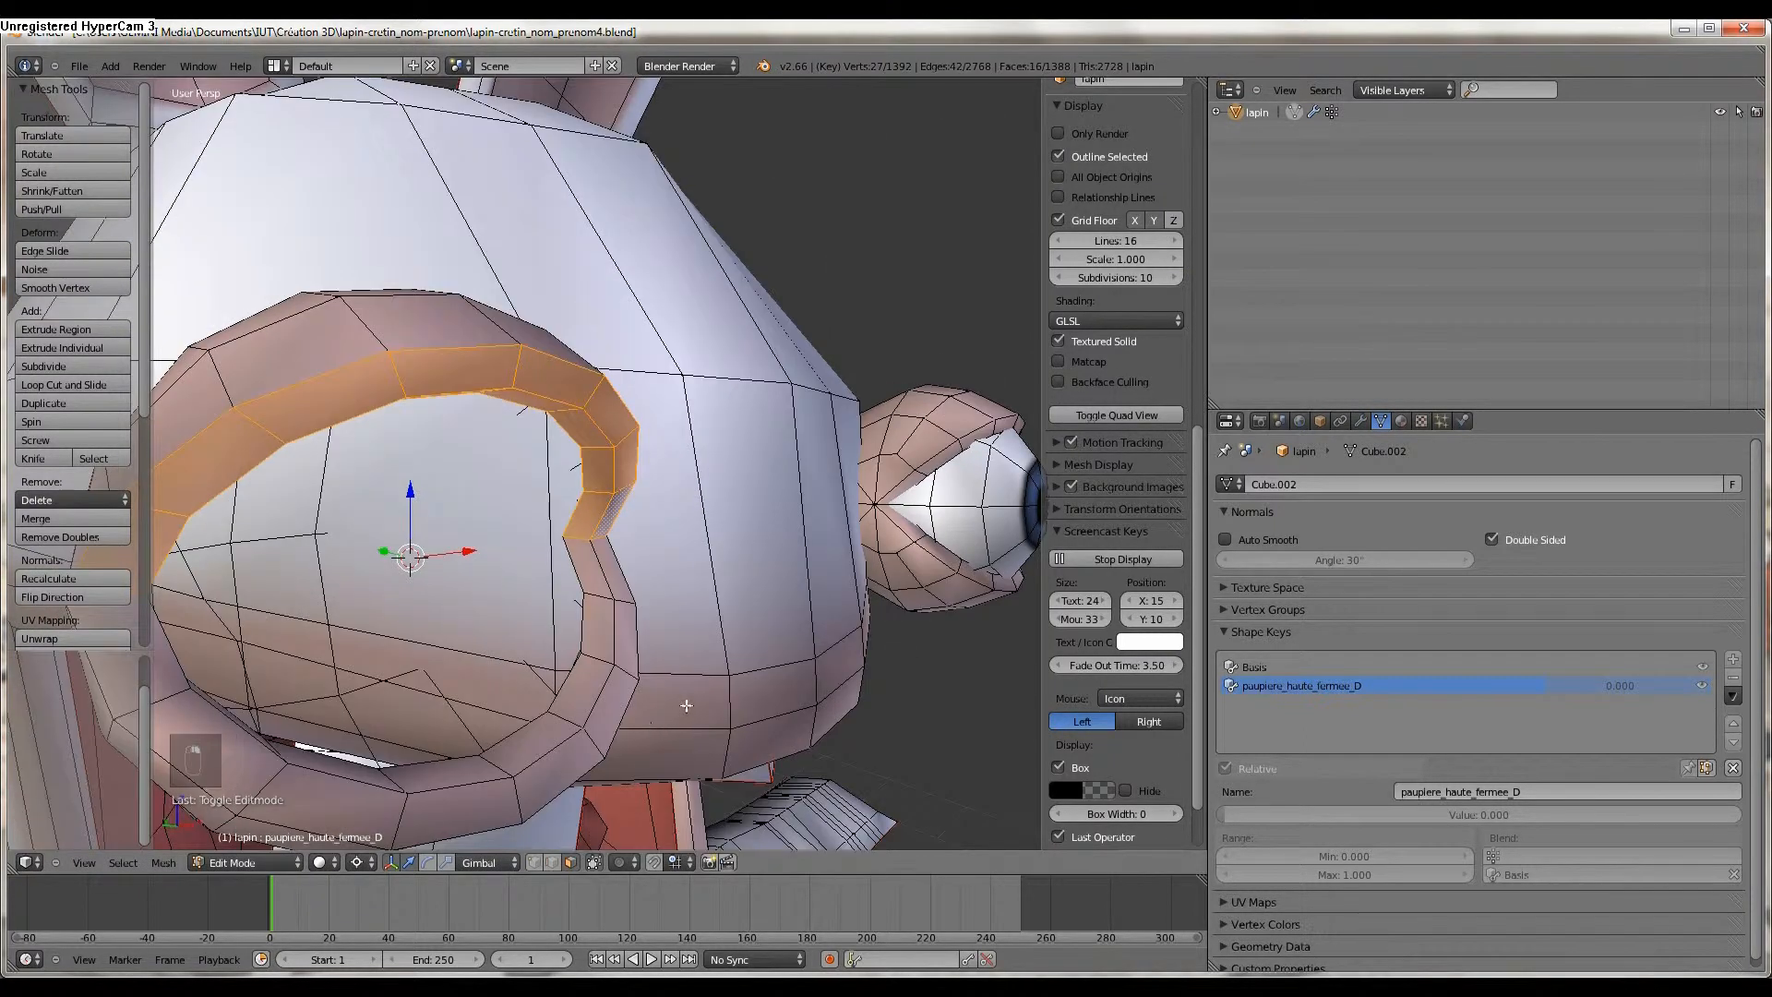
key("r")
key("x")
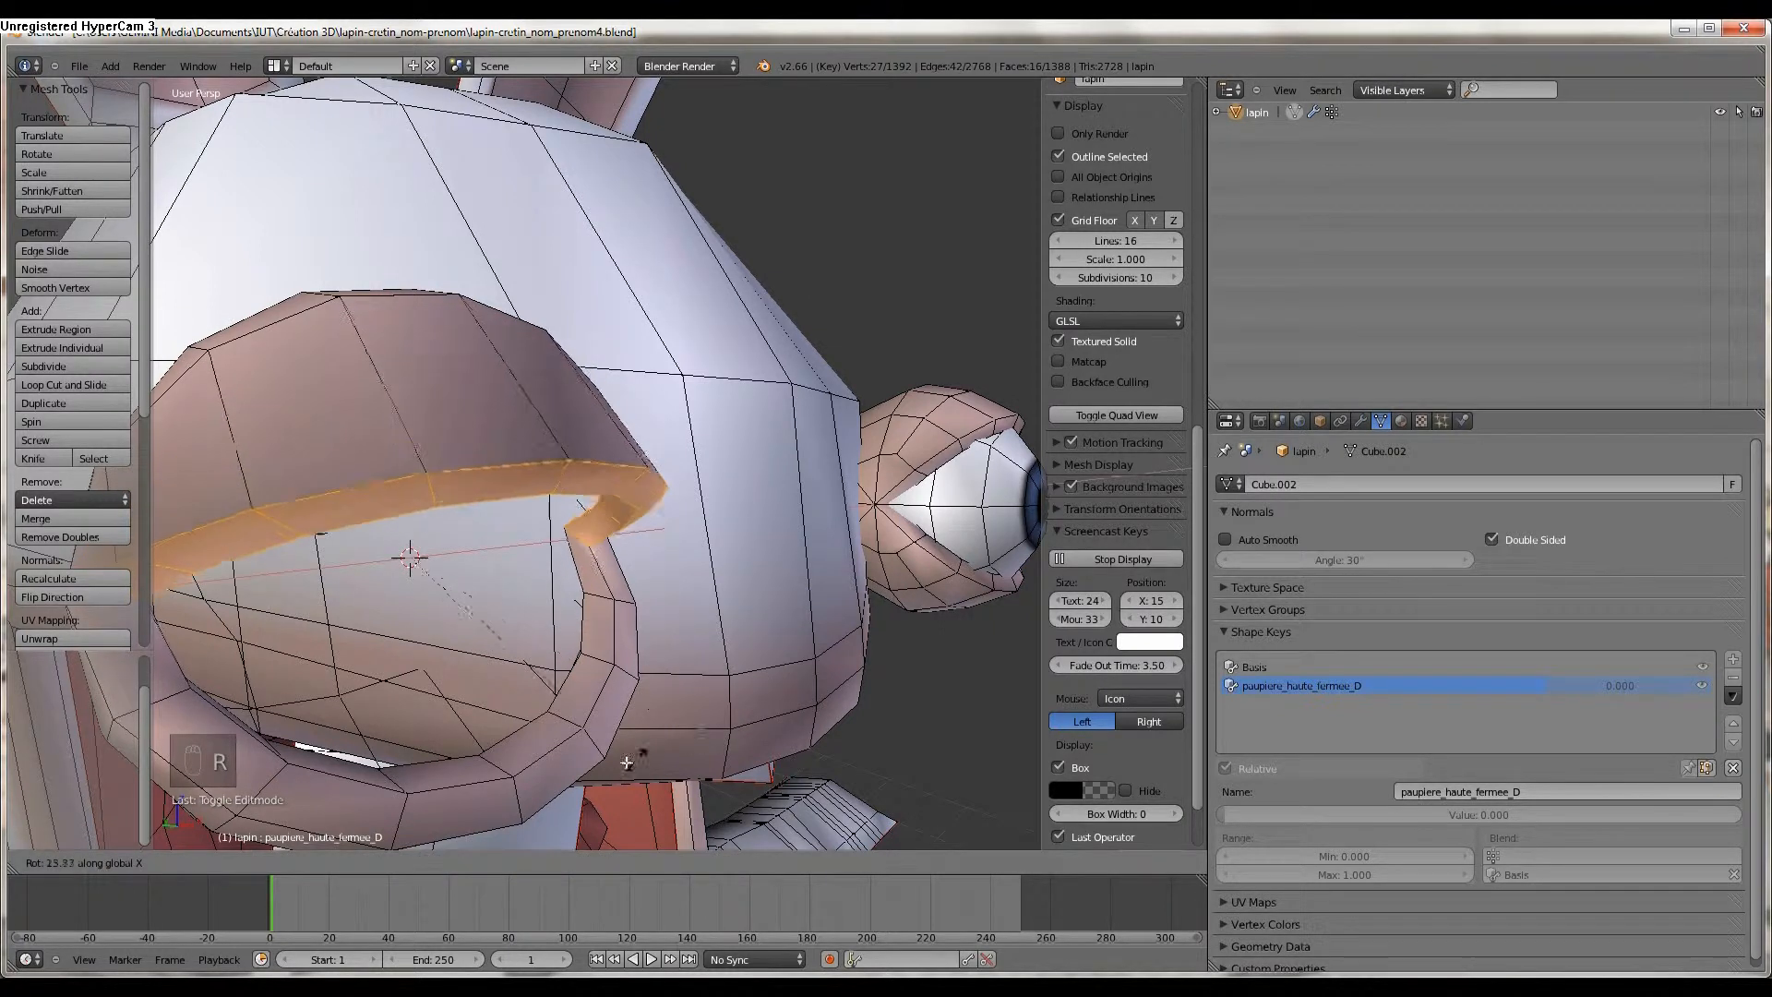
left_click(517, 776)
middle_click_drag(517, 775, 754, 712)
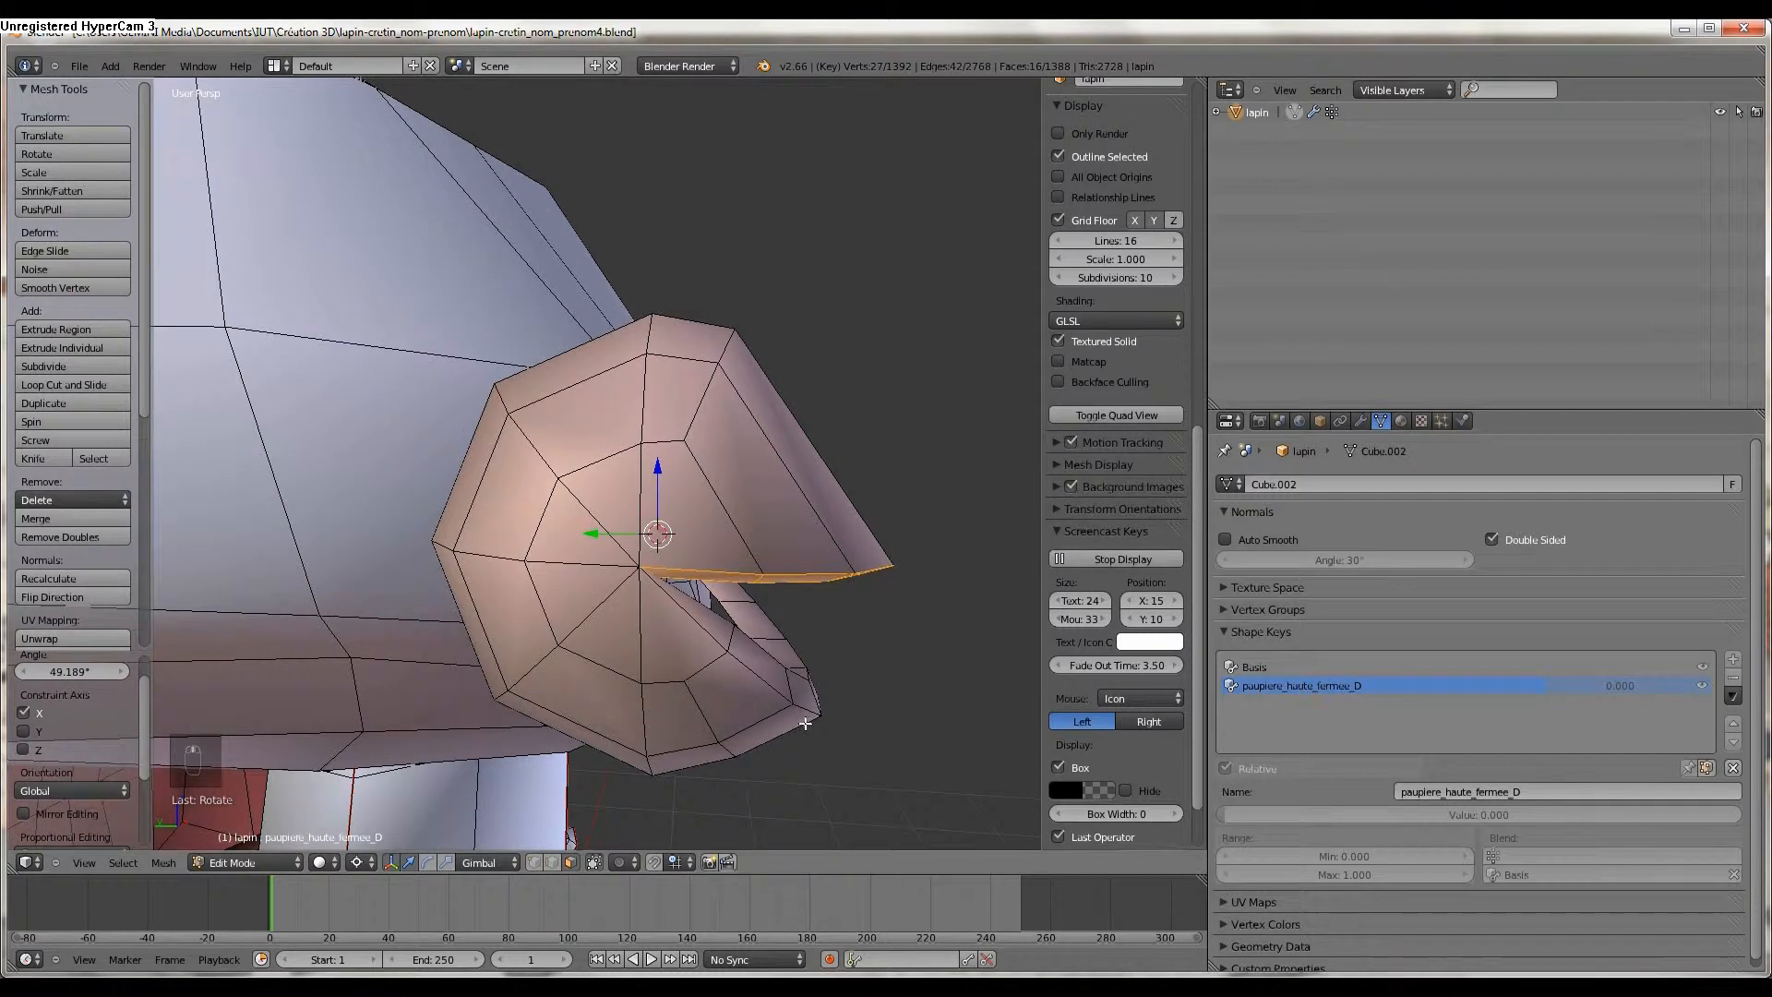
key("r")
left_click(668, 561)
Select the edge path across the middle of the right upper eyelid and rotate it about 22.8° around the global X axis.
left_click(550, 862)
right_click(727, 446)
middle_click_drag(728, 447, 512, 493)
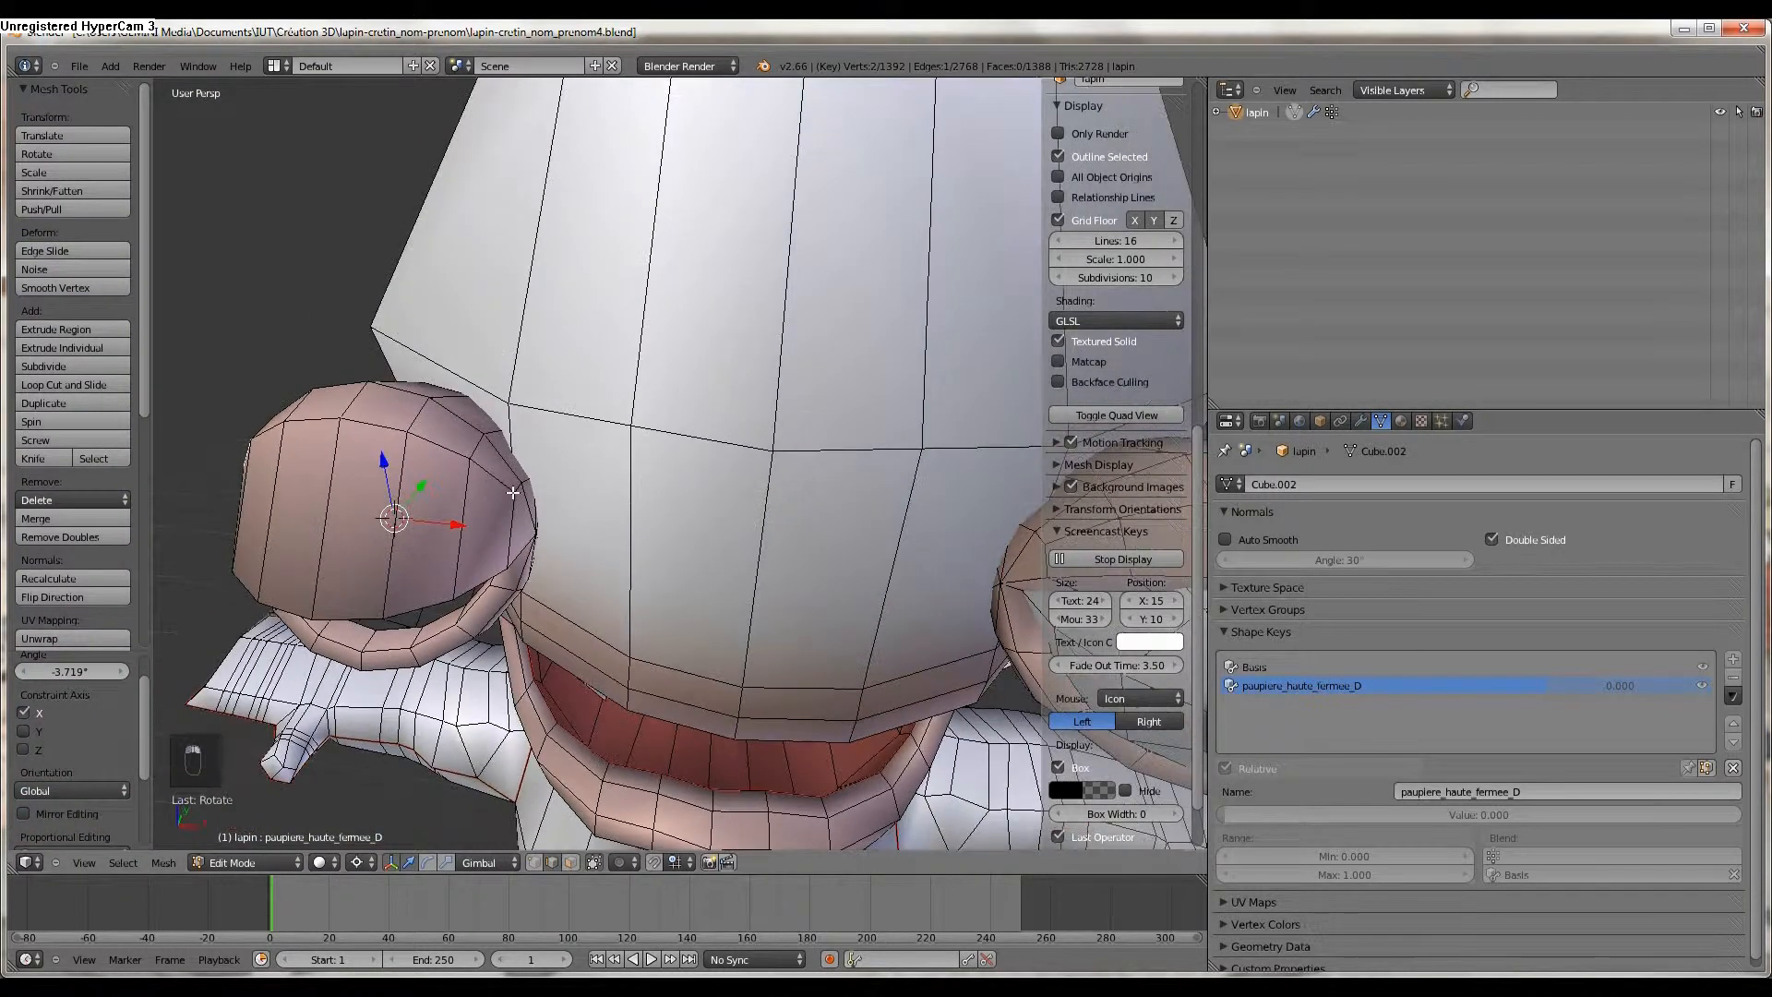
middle_click_drag(510, 486, 645, 462)
right_click(321, 601, "ctrl")
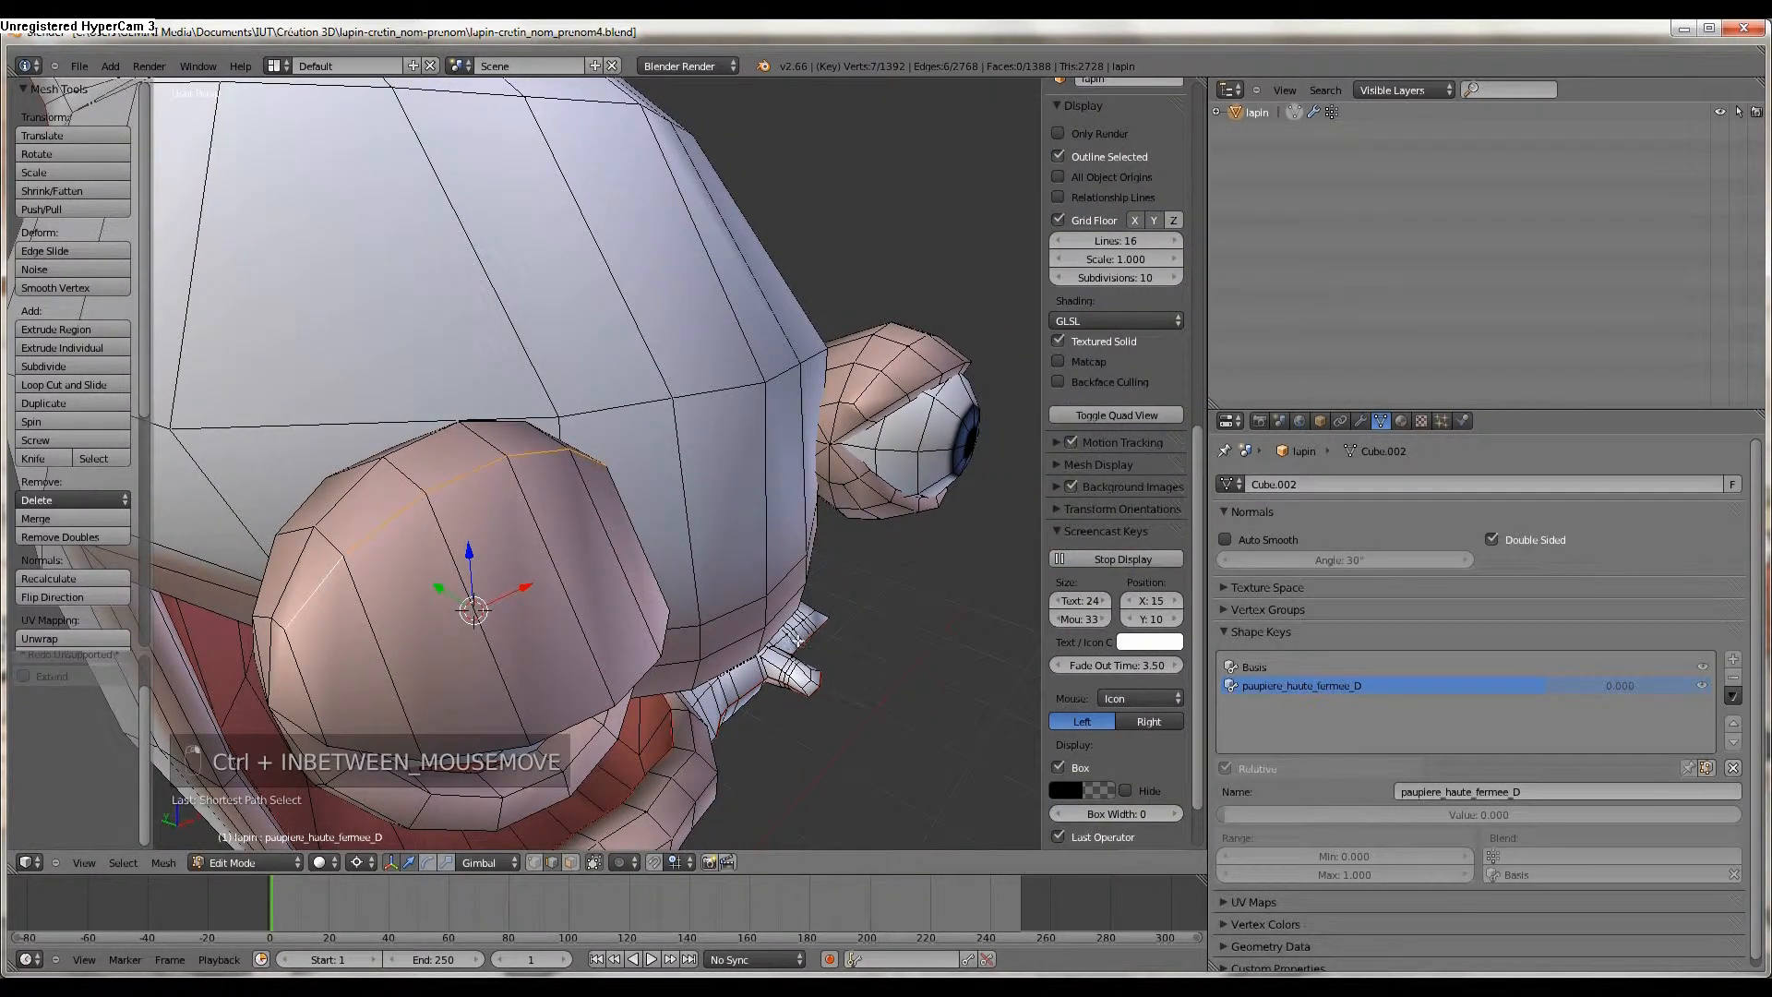
key("r")
left_click(766, 780)
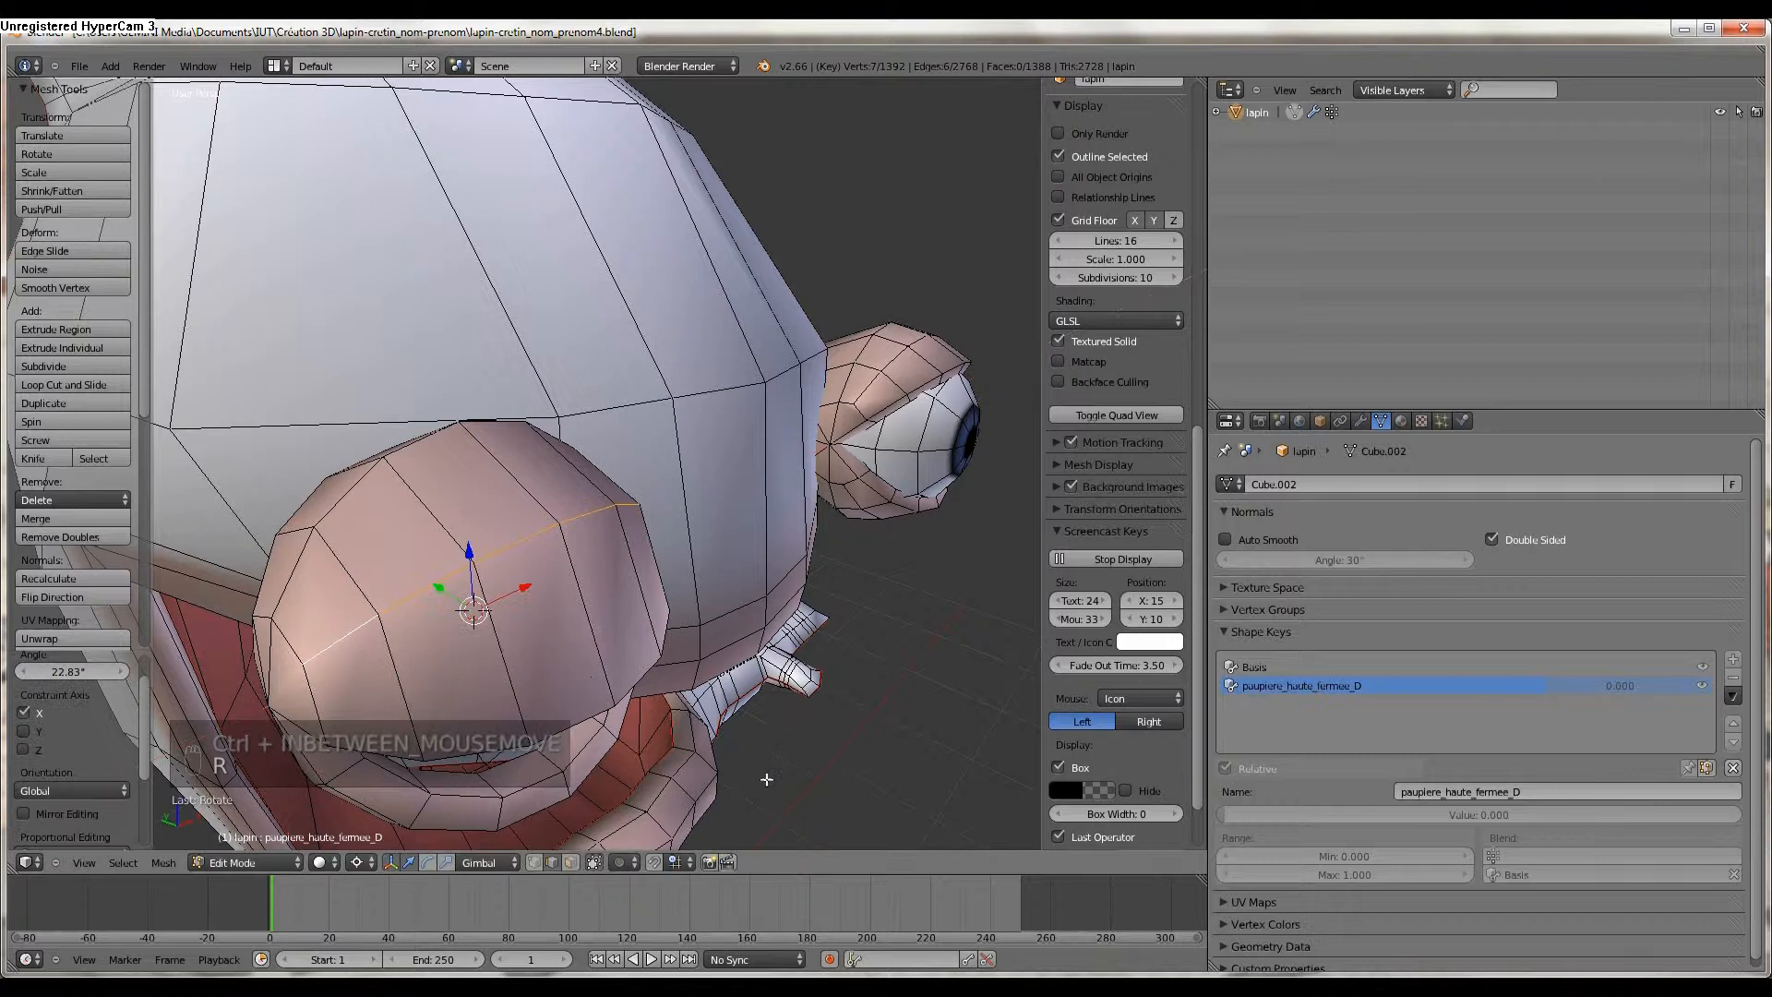
middle_click_drag(766, 780, 783, 719)
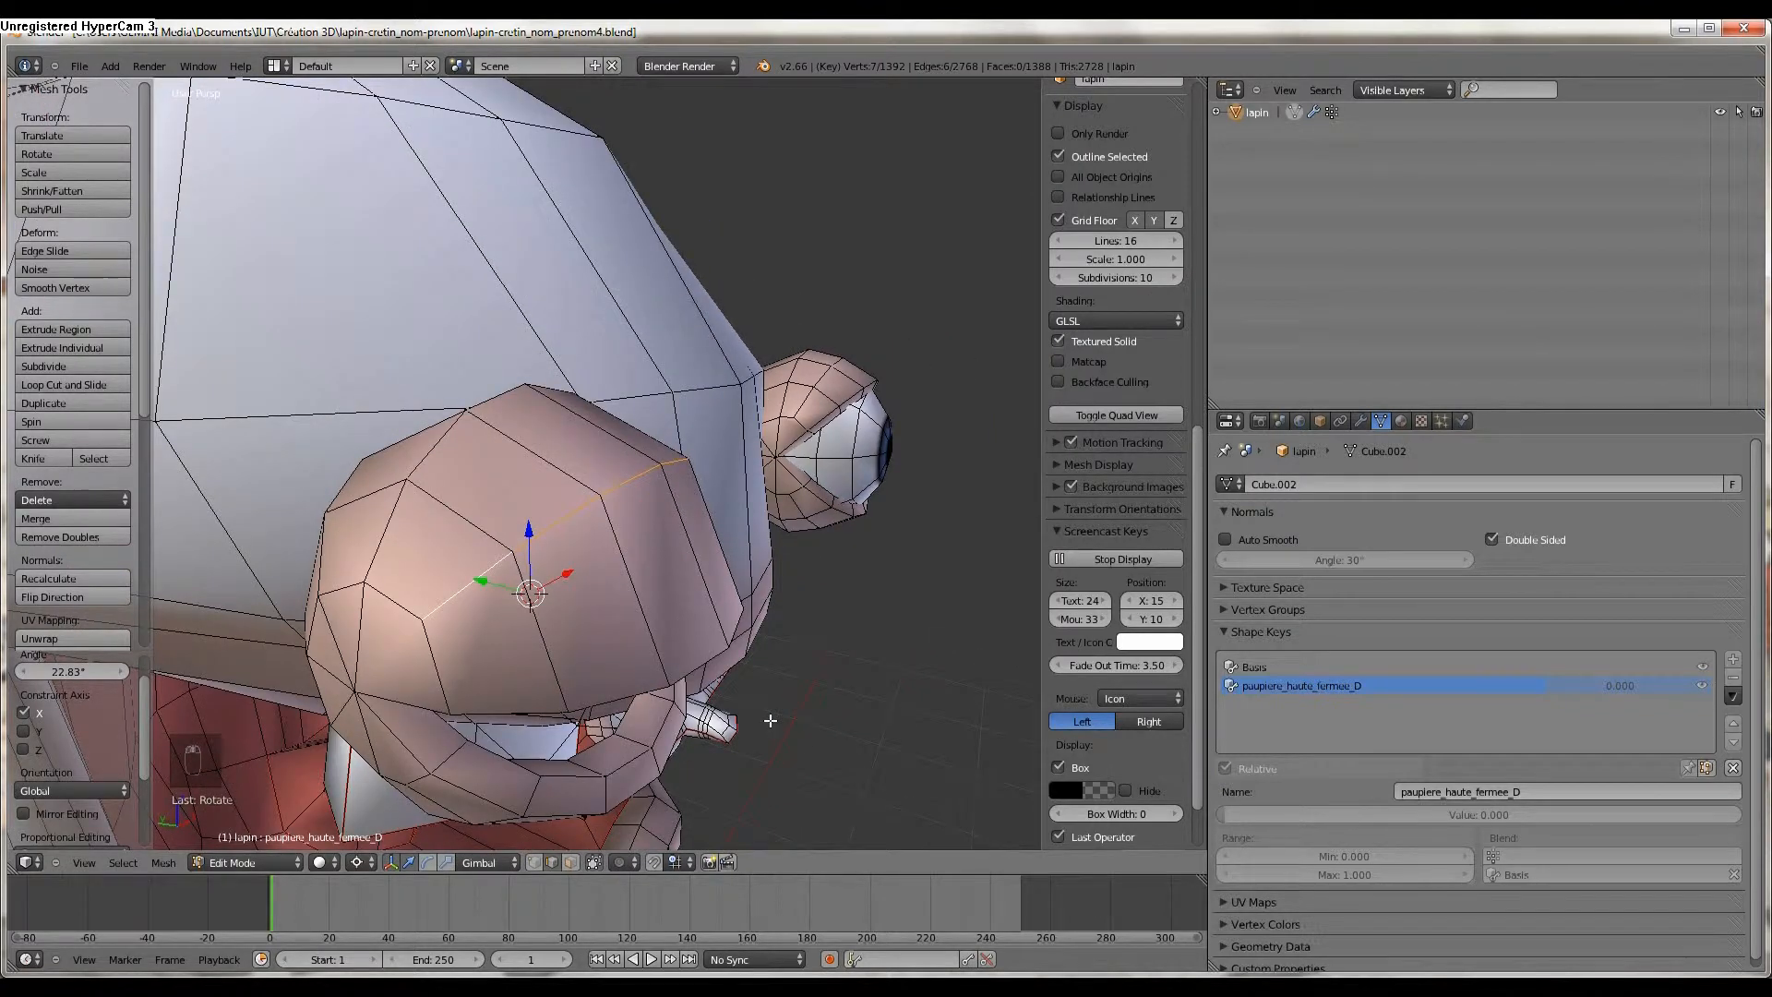
Reveal the hidden right eyeball and remove its linked mesh from the selection, leaving only the eyelid edges selected.
key("alt+h")
mouse_move(770, 666)
middle_mouse_down()
mouse_move(783, 685)
mouse_move(792, 640)
middle_mouse_up()
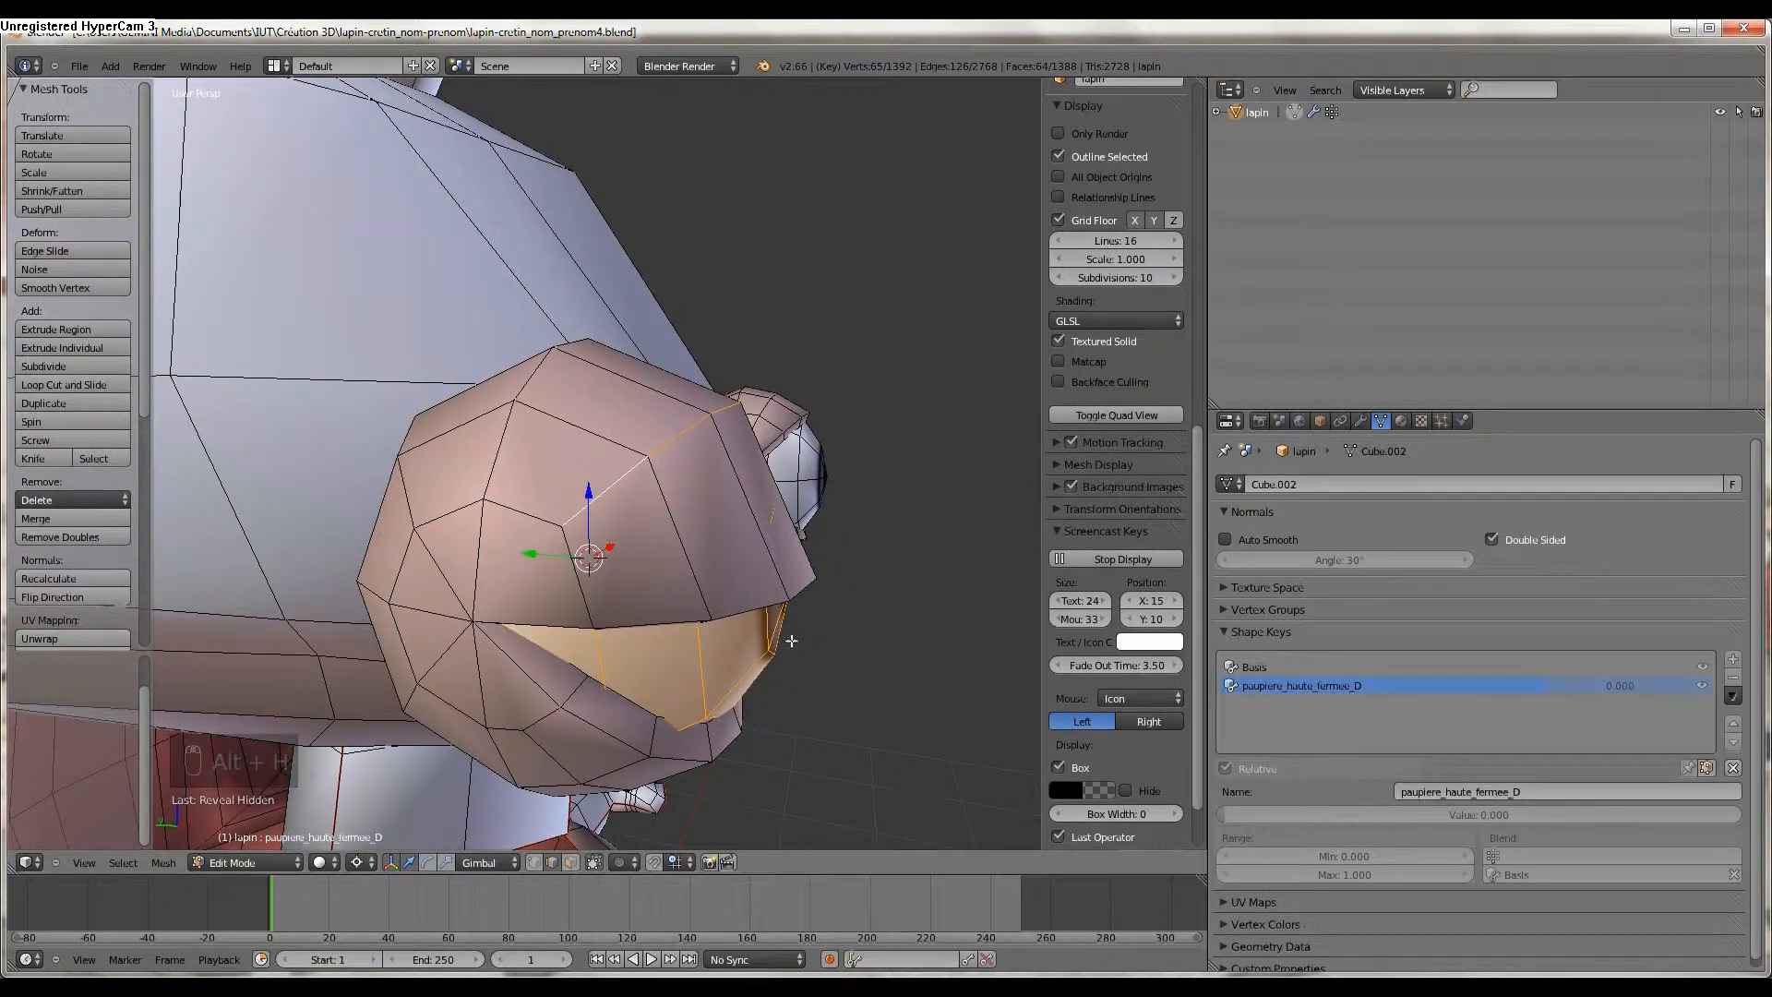
key("r")
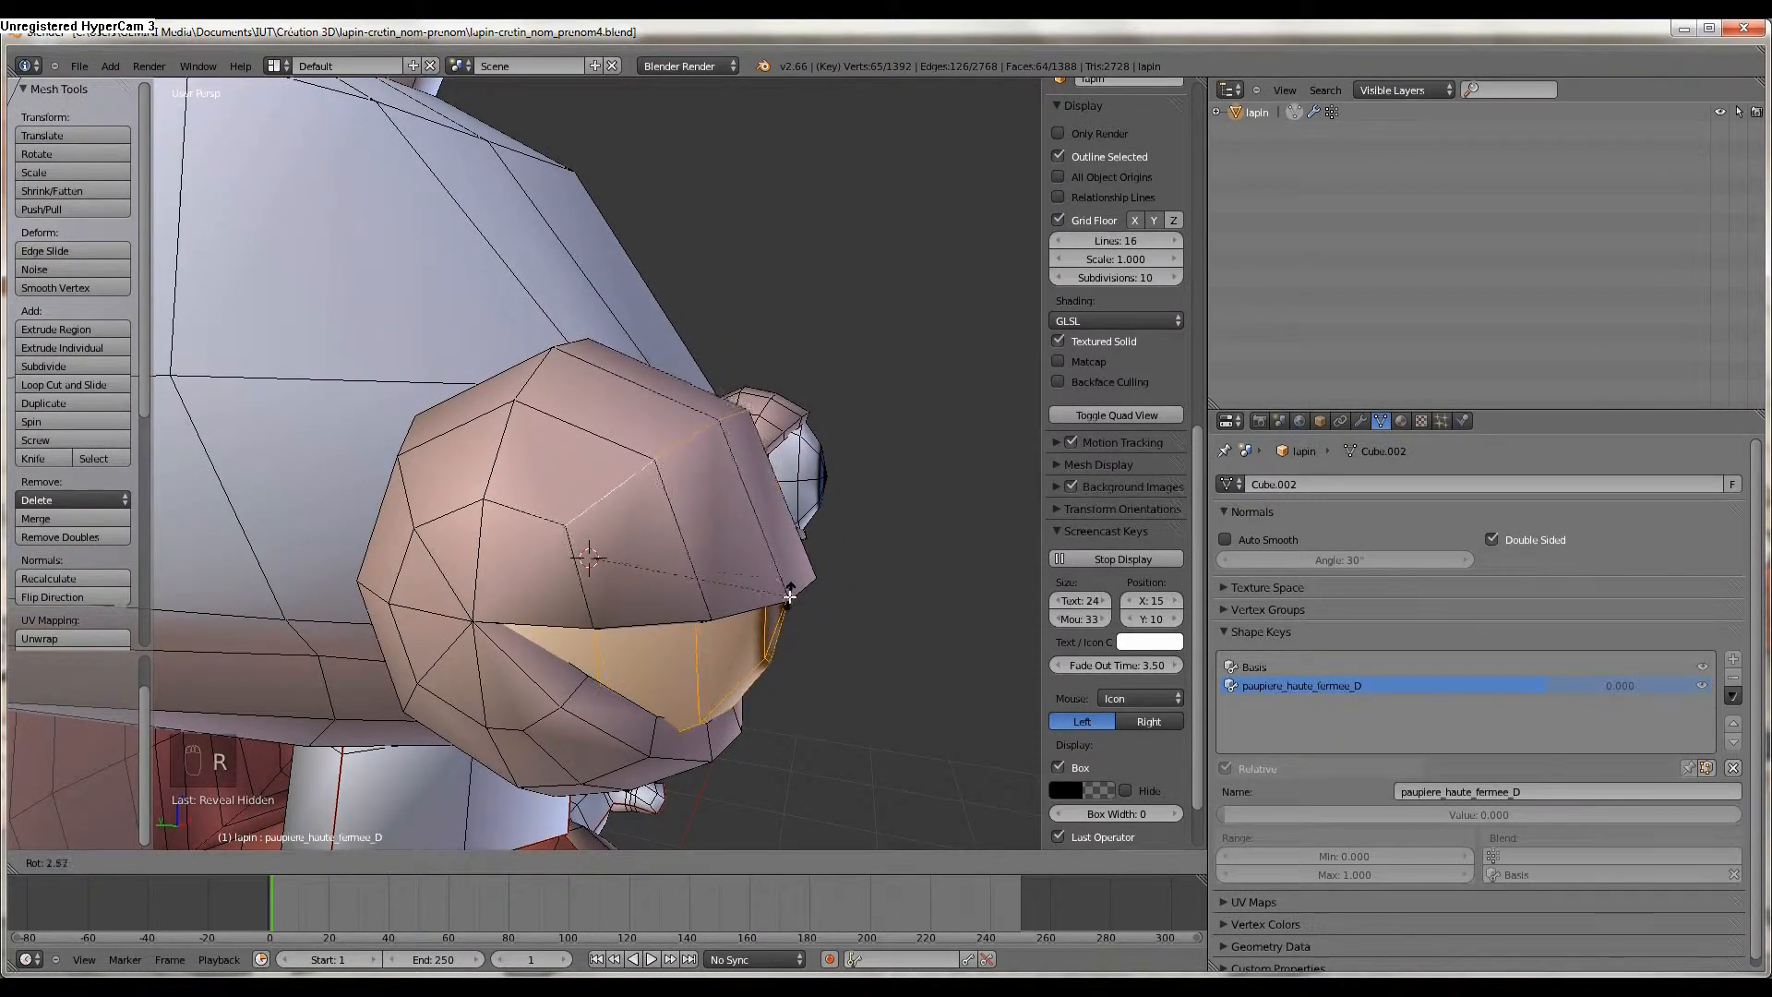
right_click(741, 543)
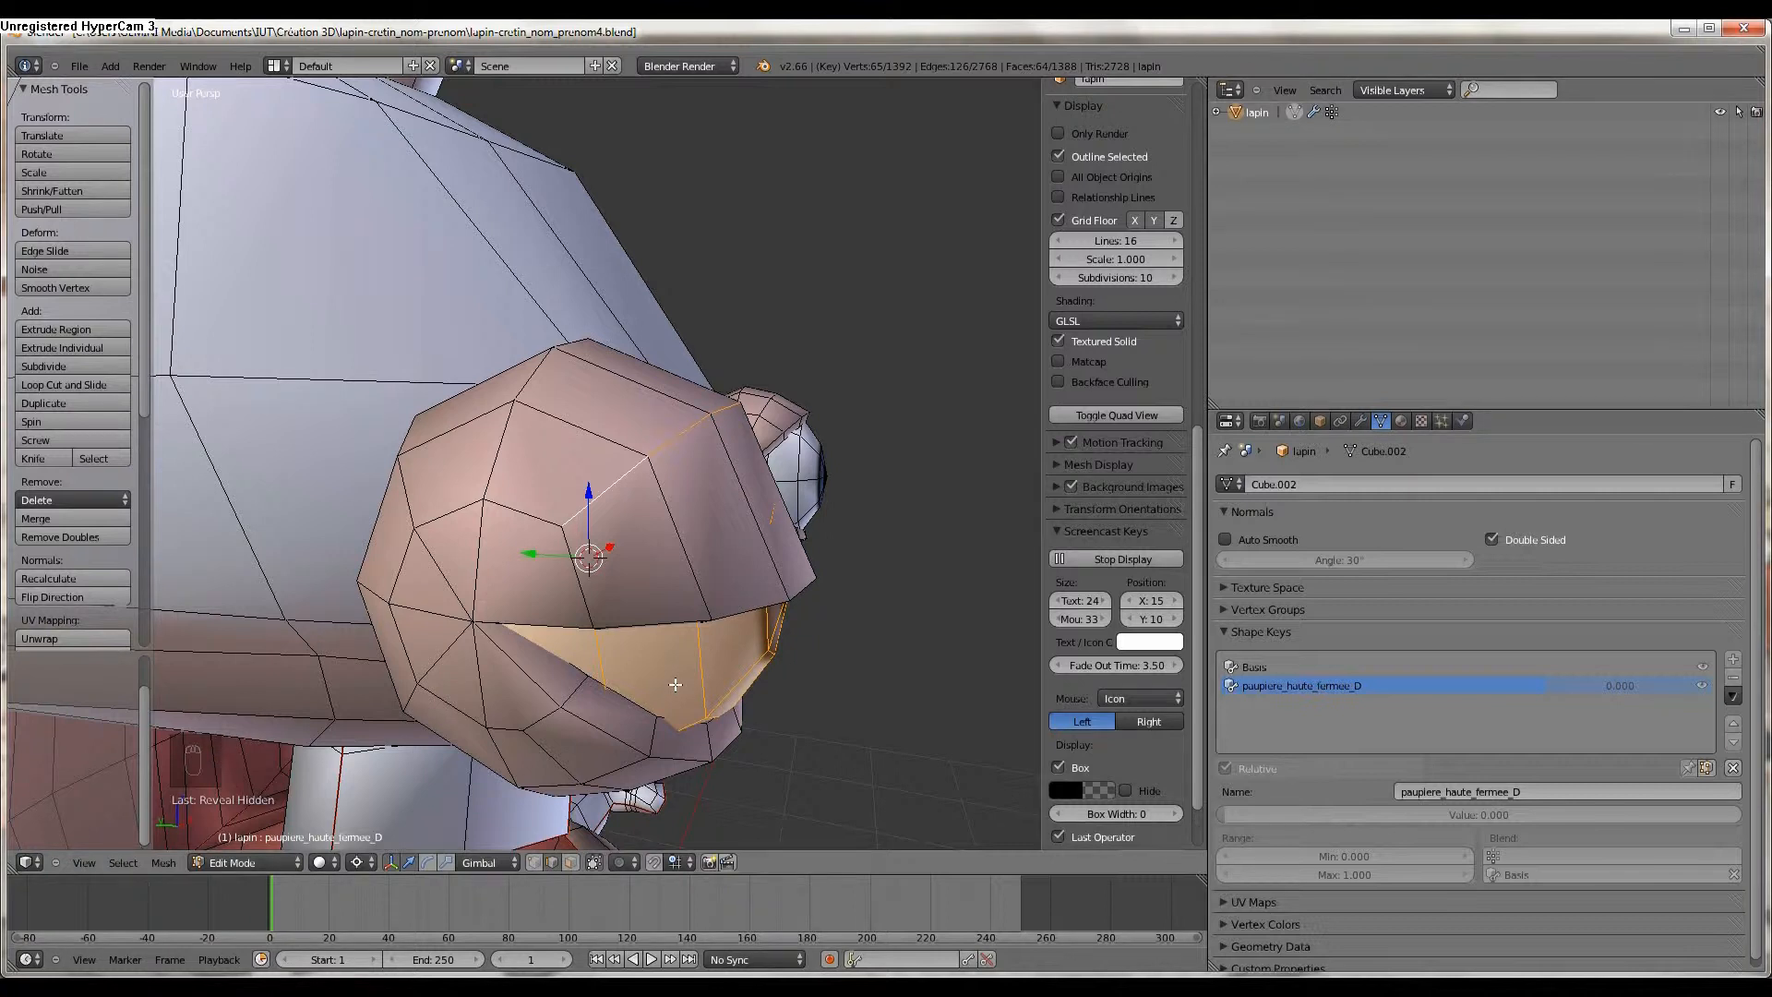
key("shift+l")
key("z")
scroll(656, 684, "up", 2)
mouse_move(656, 684)
middle_mouse_down()
mouse_move(684, 699)
mouse_move(651, 691)
middle_mouse_up()
key("z")
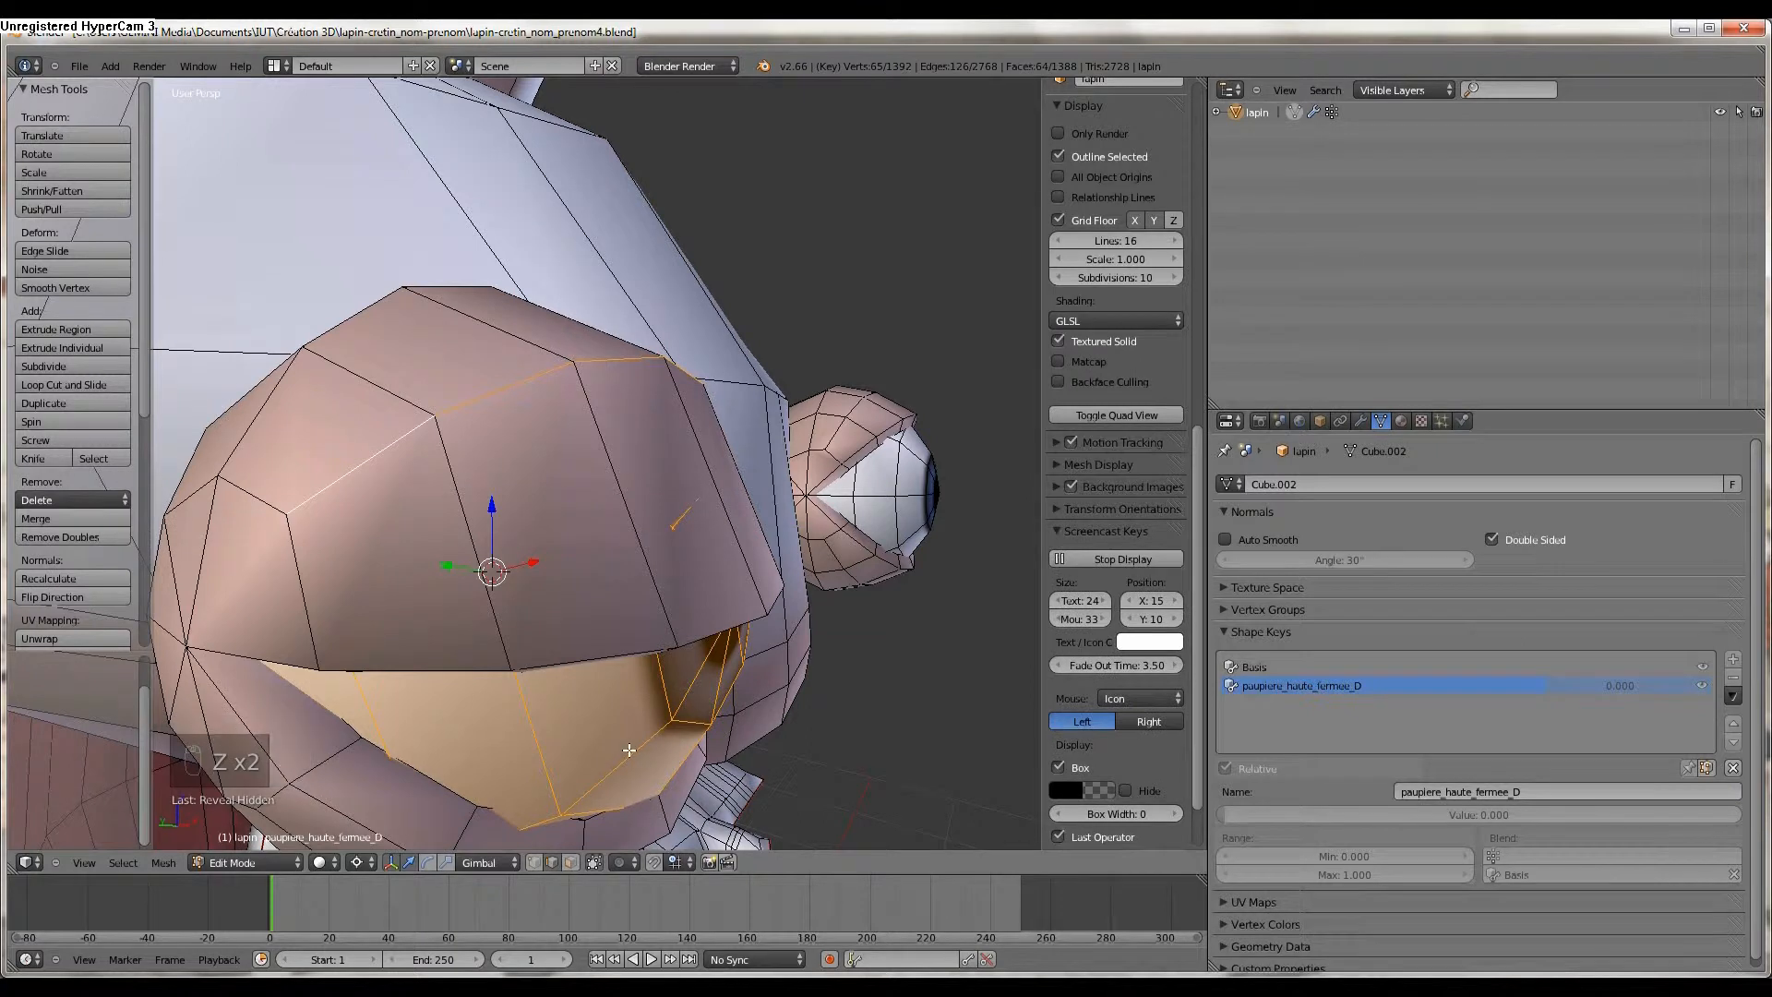
key("shift+l")
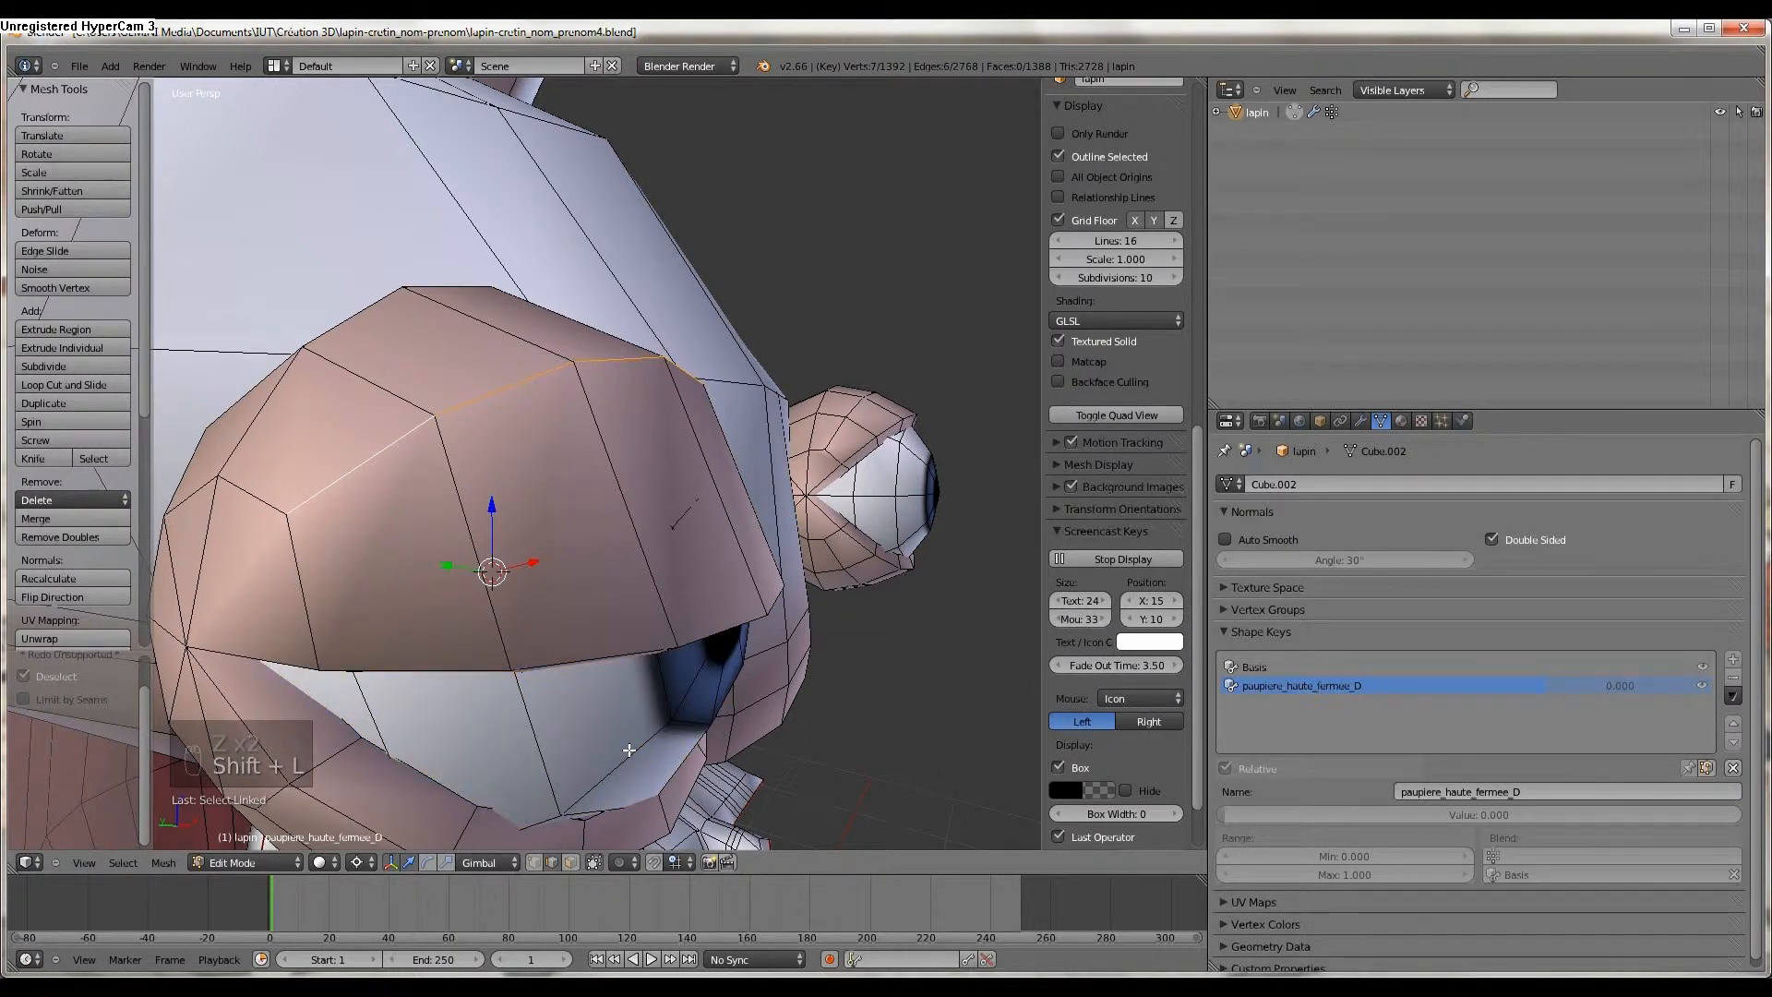
key("z")
scroll(642, 744, "down", 2)
mouse_move(641, 744)
middle_mouse_down()
mouse_move(682, 749)
mouse_move(616, 727)
middle_mouse_up()
key("z")
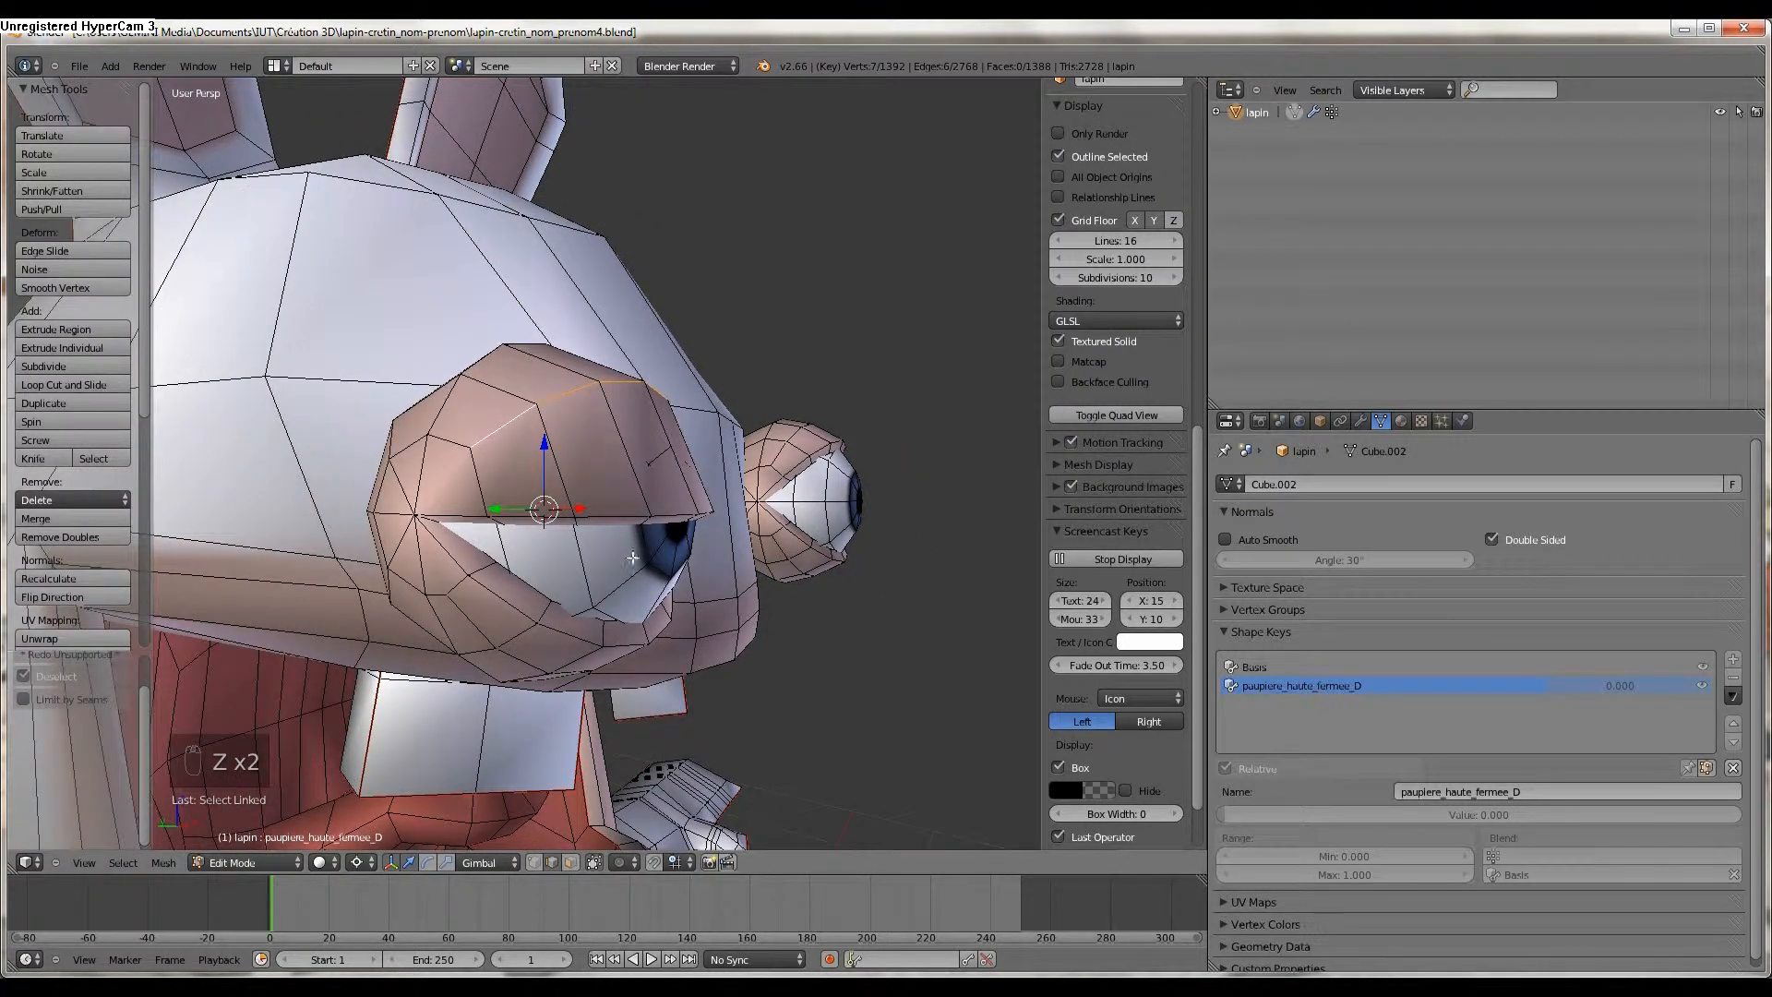
Select the edge path along the right upper eyelid's lower border and rotate it about -3.4° around the global X axis.
right_click(454, 515)
middle_click_drag(587, 517, 419, 520)
right_click(531, 514, "ctrl")
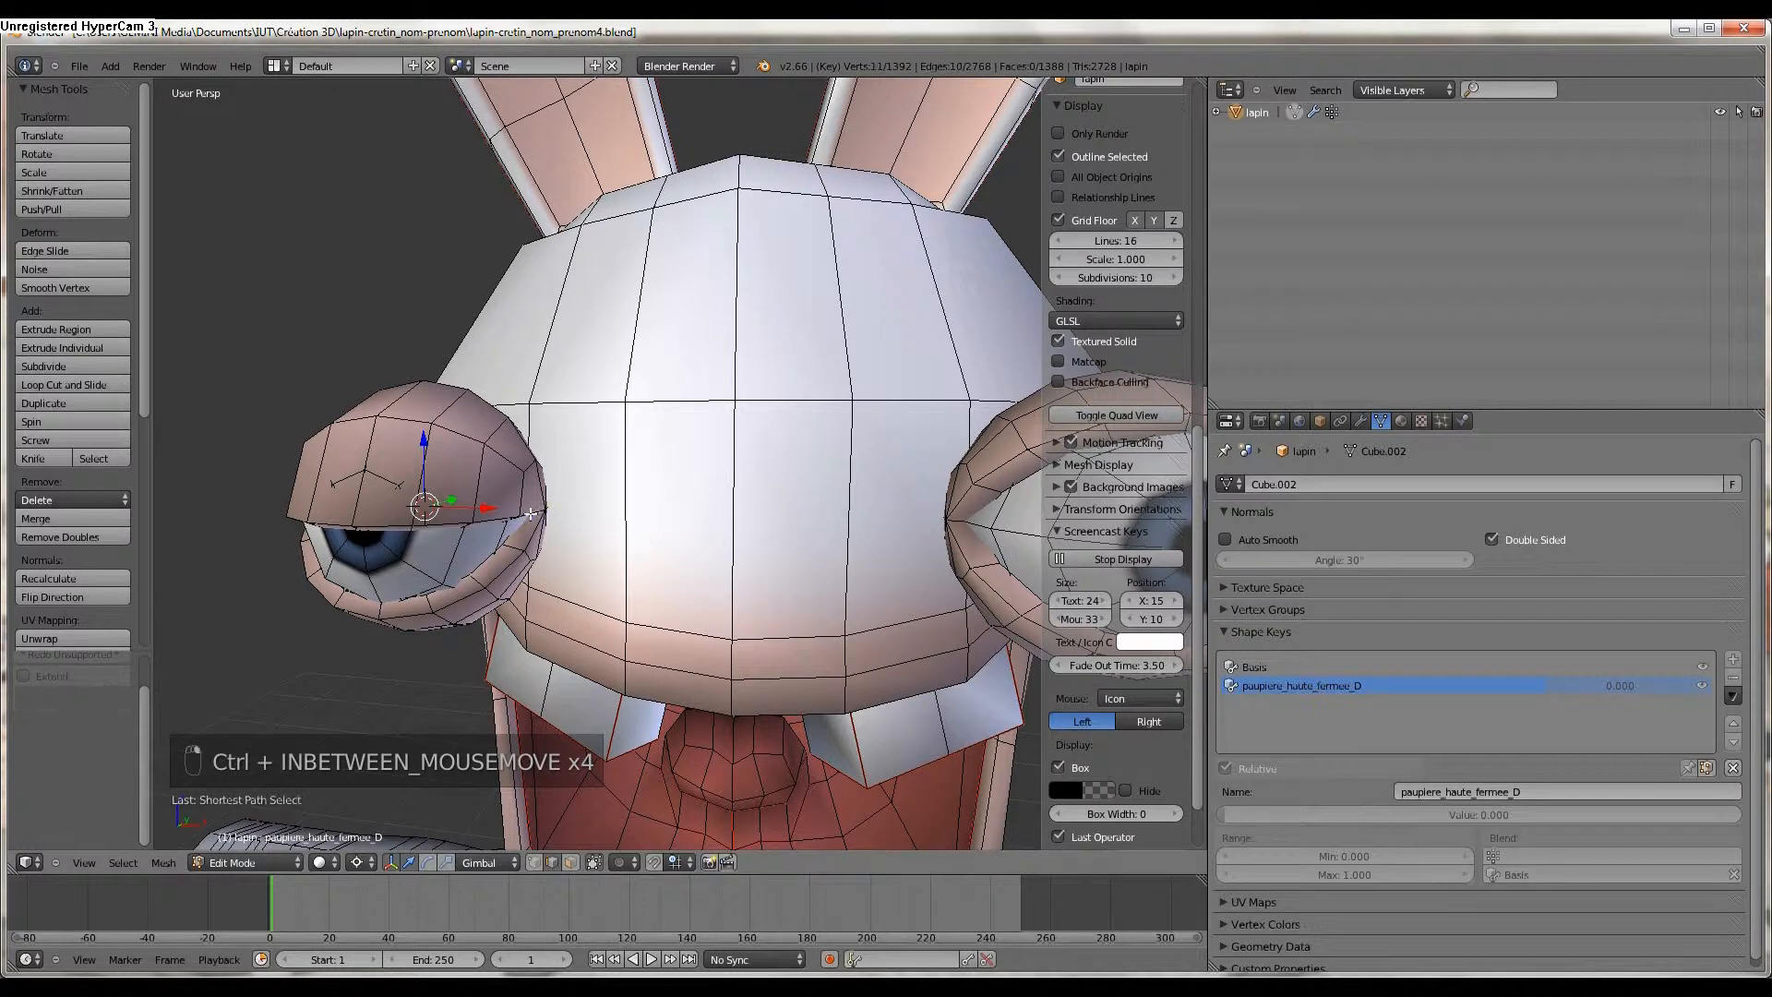
right_click(547, 507)
middle_click_drag(547, 506, 509, 527)
right_click(499, 525, "ctrl")
key("r")
left_click(751, 647)
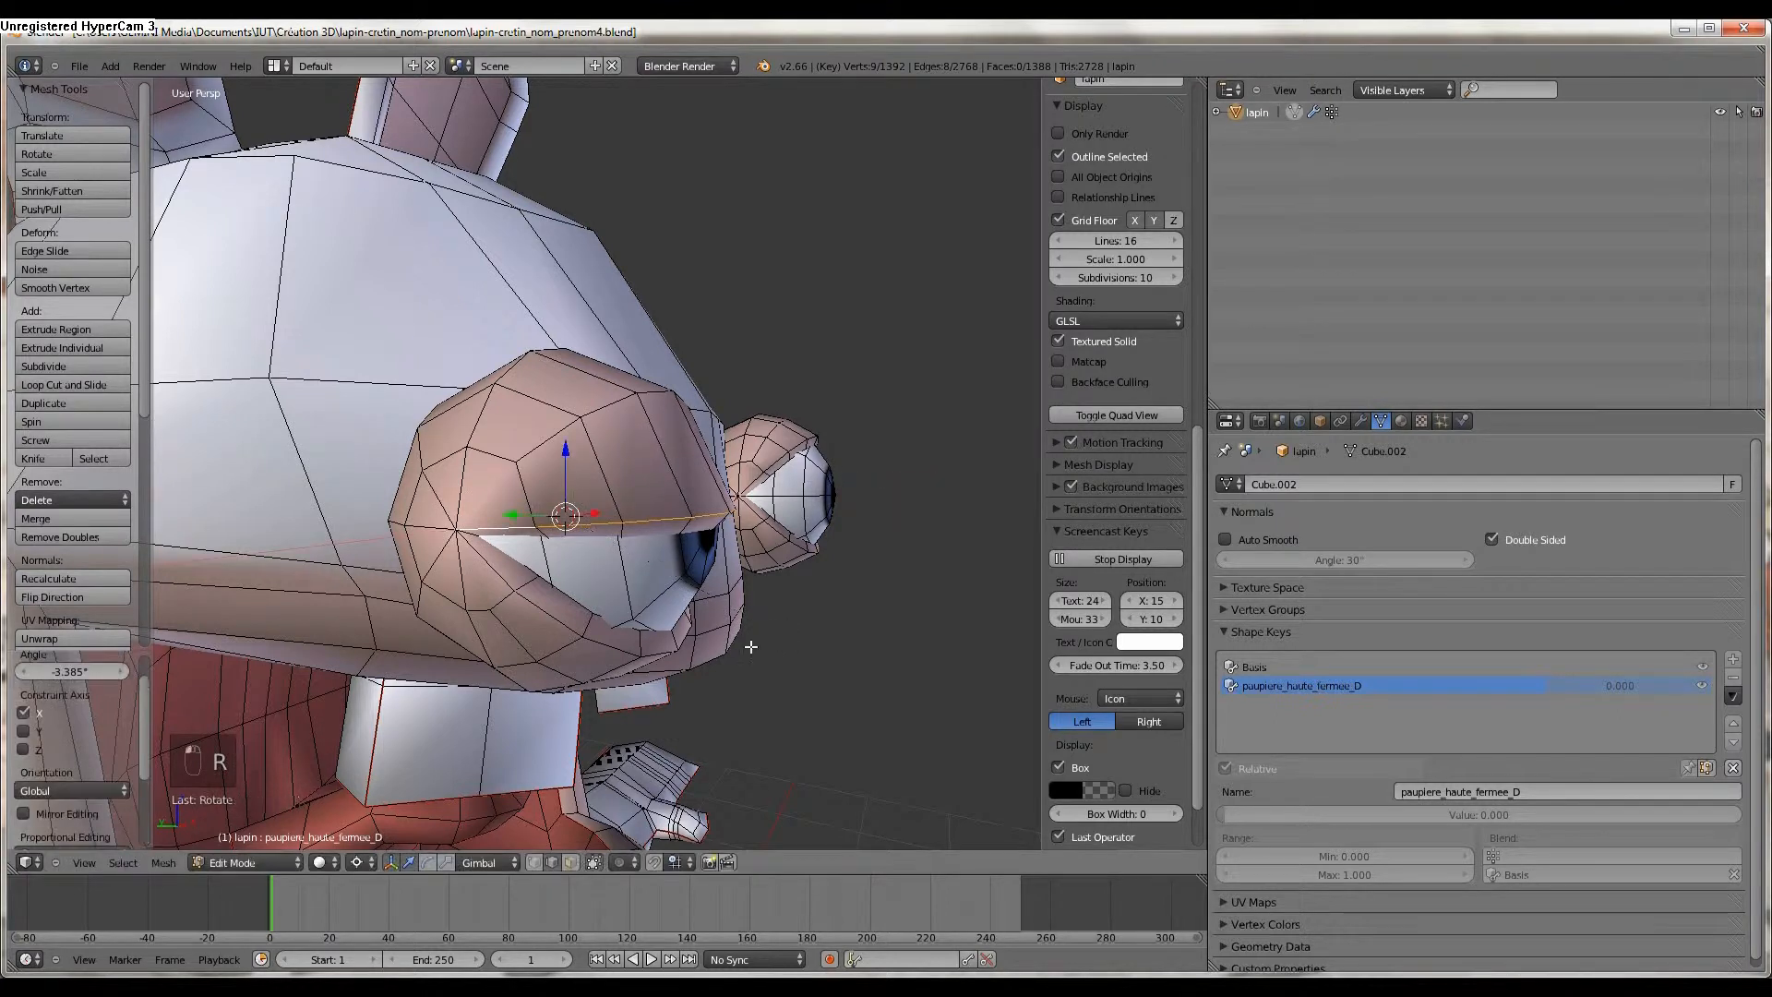
middle_click_drag(751, 647, 738, 611)
middle_click_drag(530, 557, 480, 600)
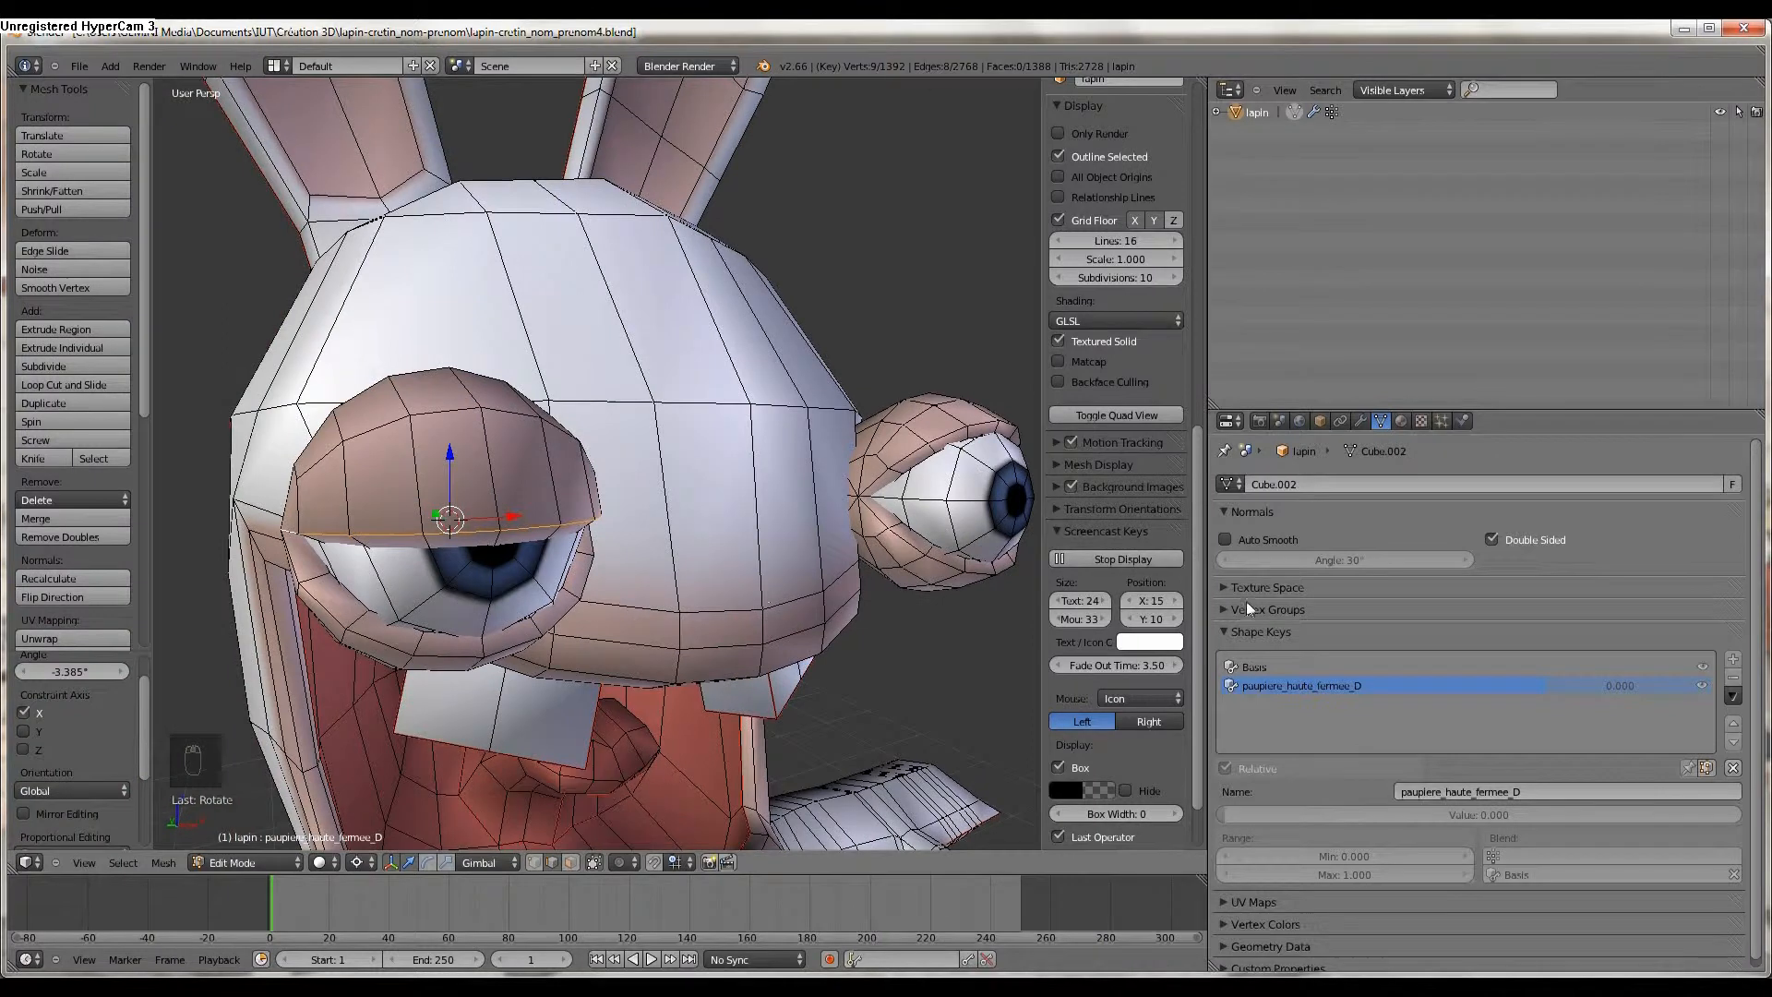
Return to Object Mode and set the paupiere_haute_fermee_D range to a minimum of -1 and a maximum of 2.
key("Tab")
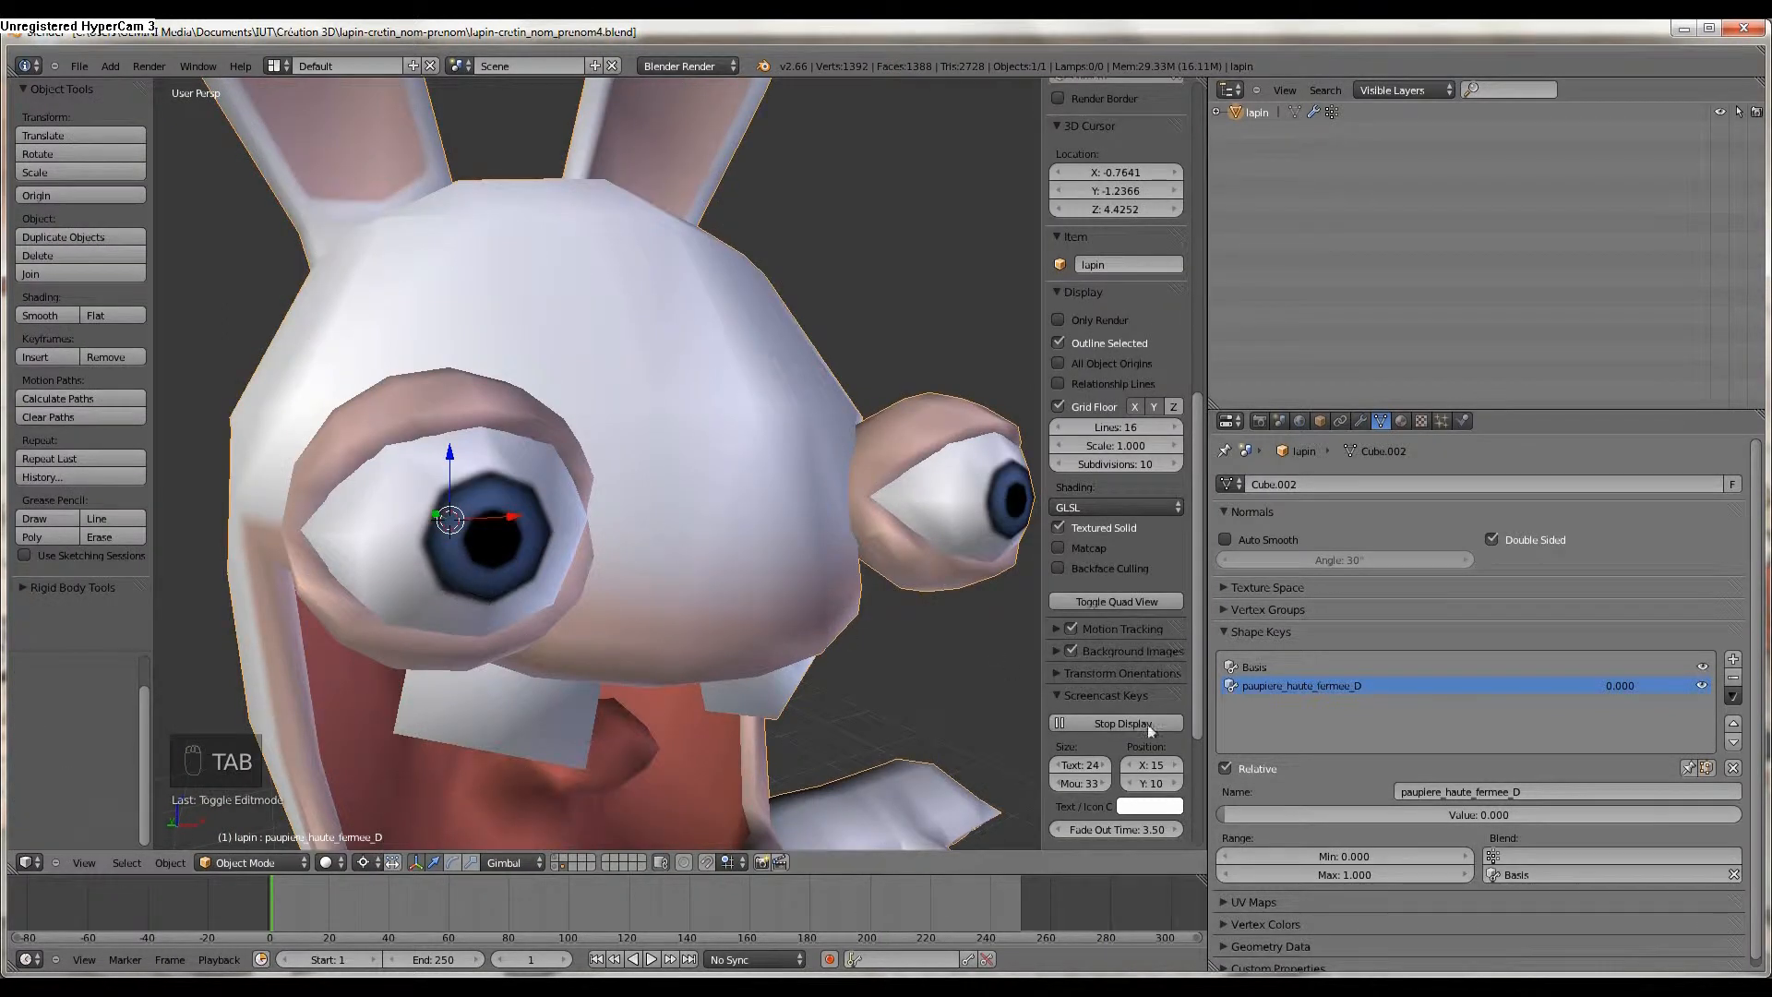
left_click_drag(1361, 816, 1296, 840)
left_click(1299, 848)
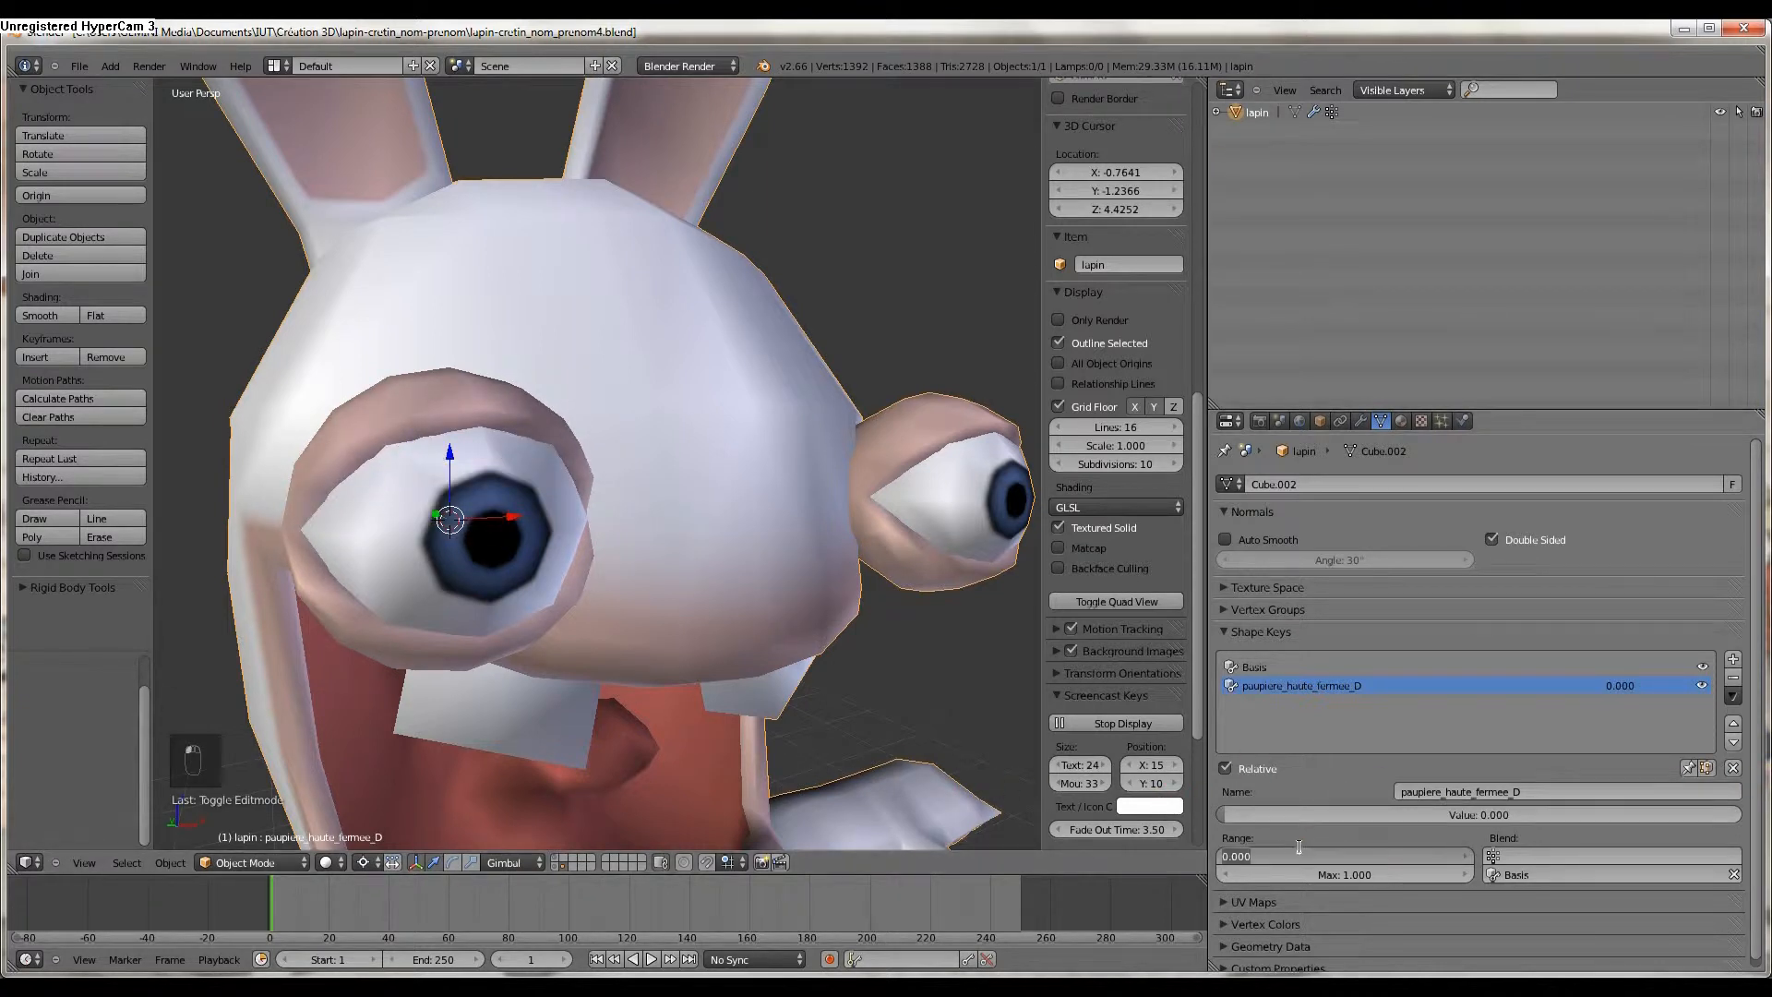
type("-1")
left_click(1337, 875)
type("2")
key("Return")
Try out the paupiere_haute_fermee_D value within its extended range and undo the change.
left_click_drag(1327, 816, 1447, 786)
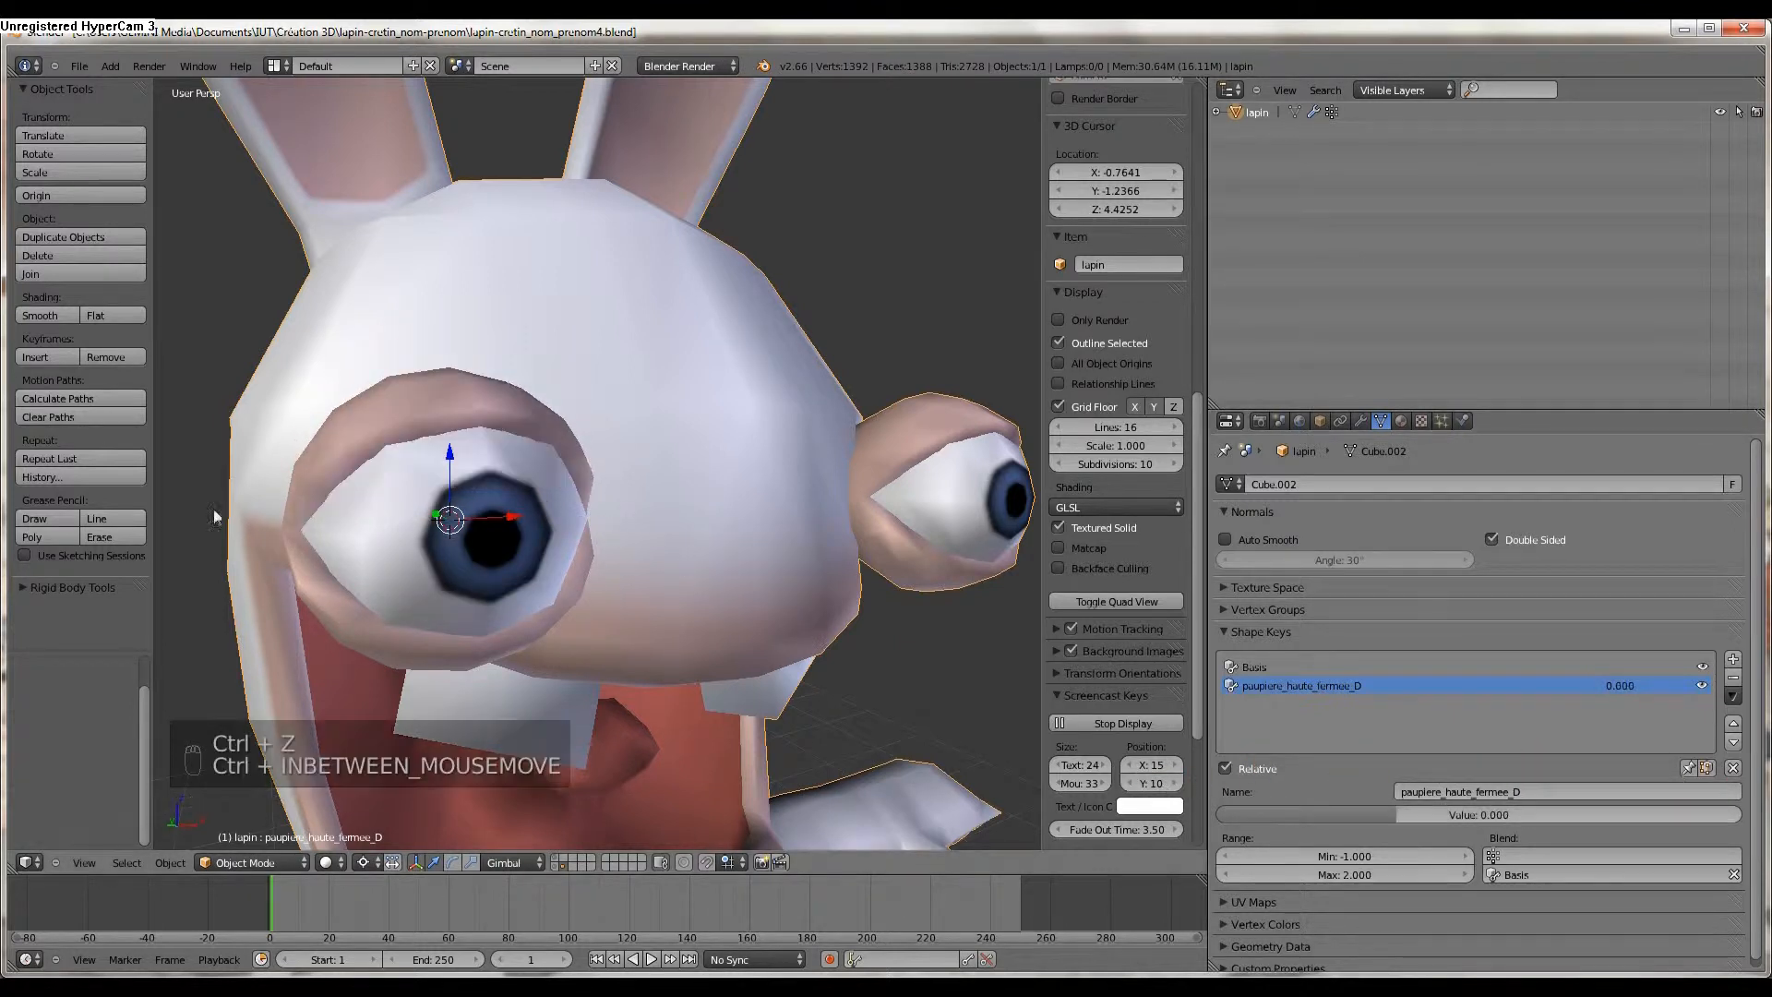
key("ctrl+z")
middle_click_drag(524, 513, 572, 499)
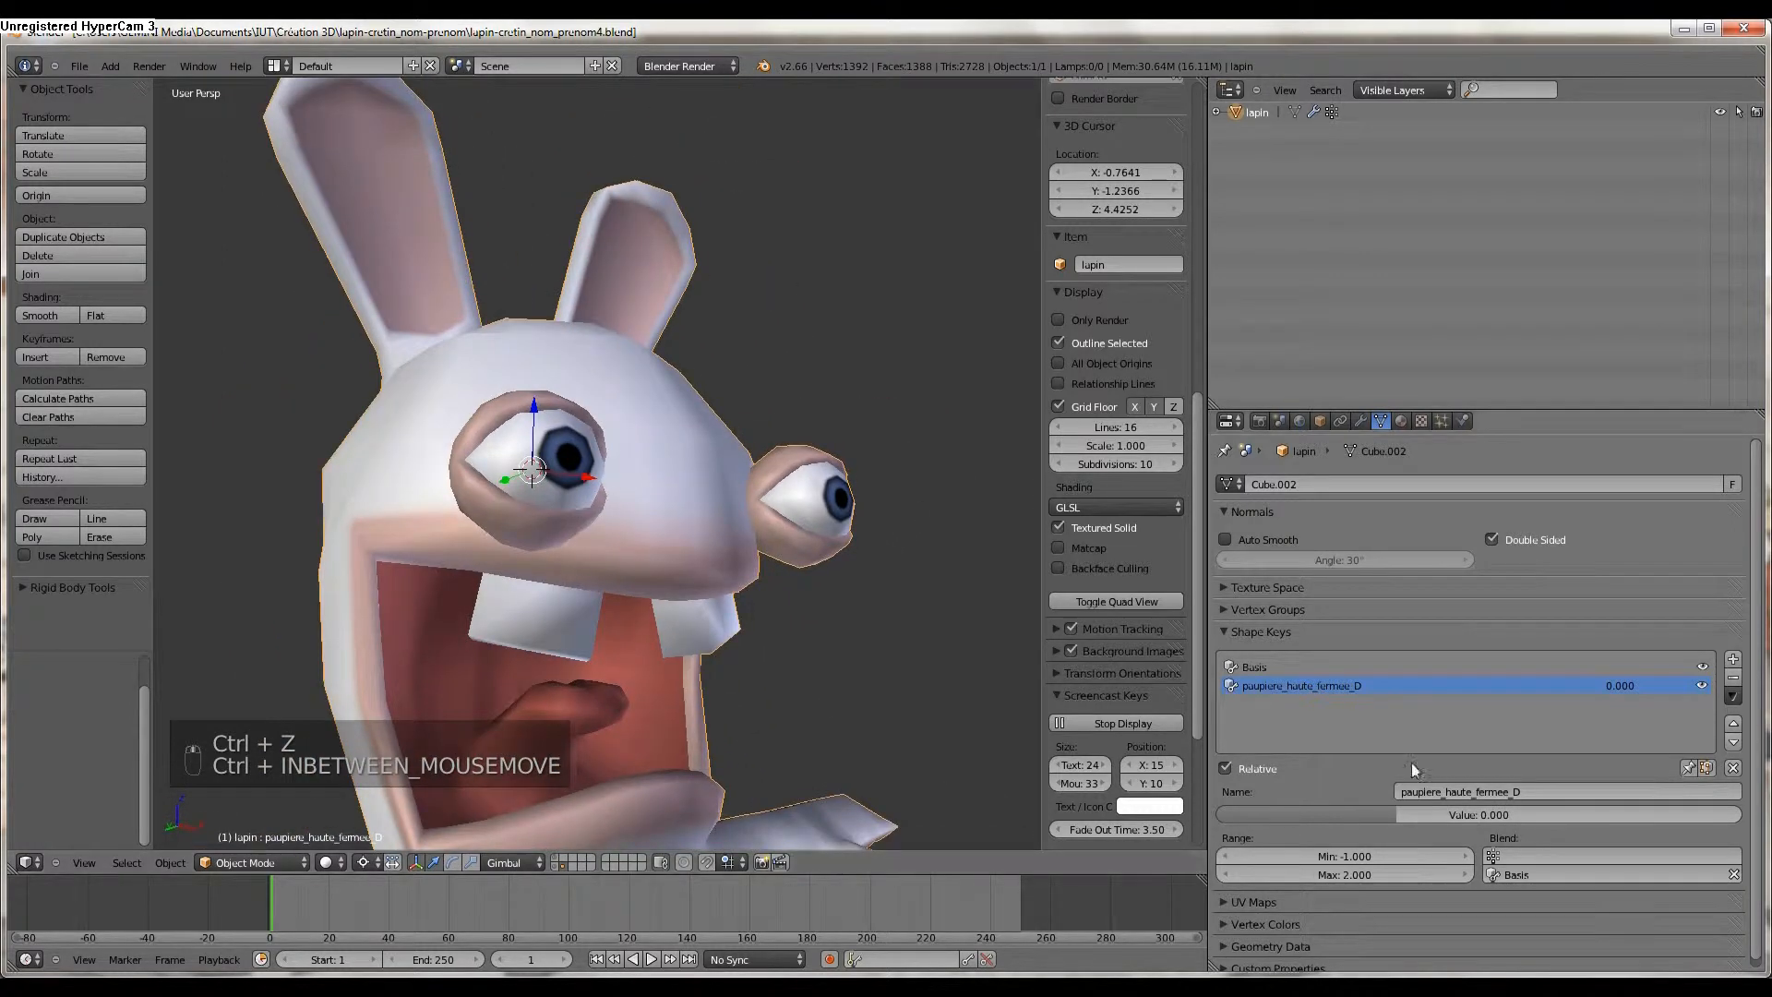
Add a new shape key and name it triste.
left_click(1734, 660)
left_click(1462, 791)
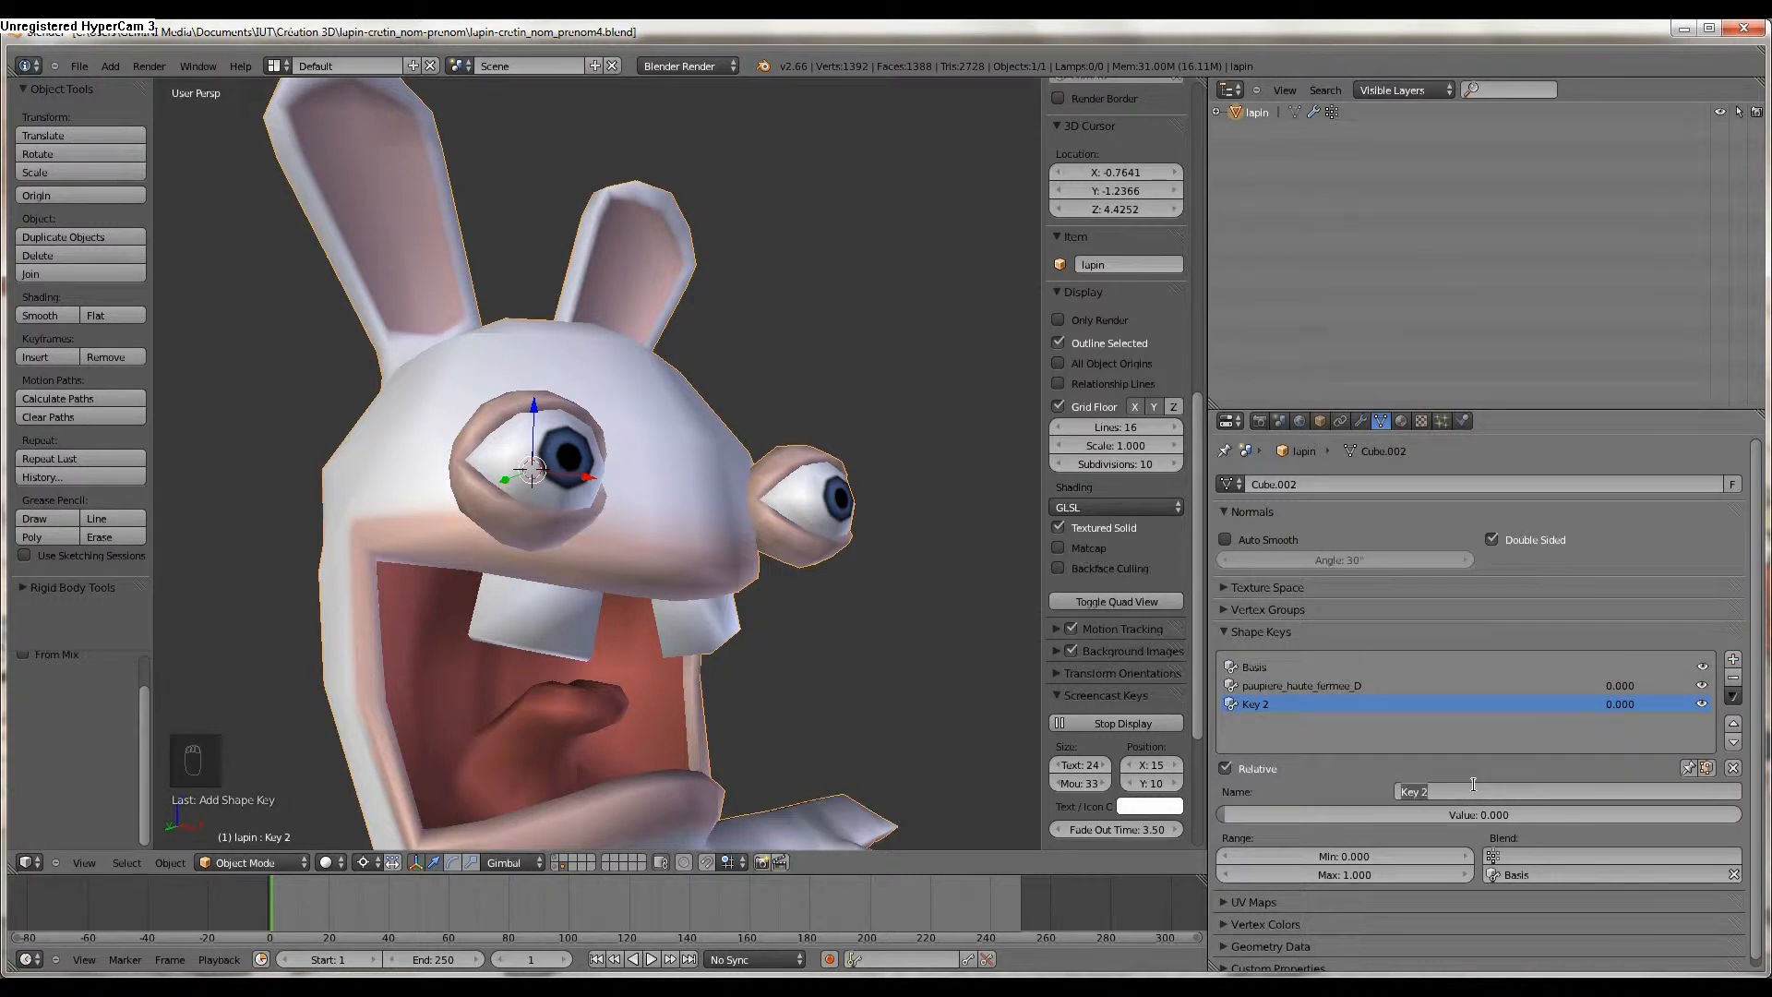
type("triste")
key("Return")
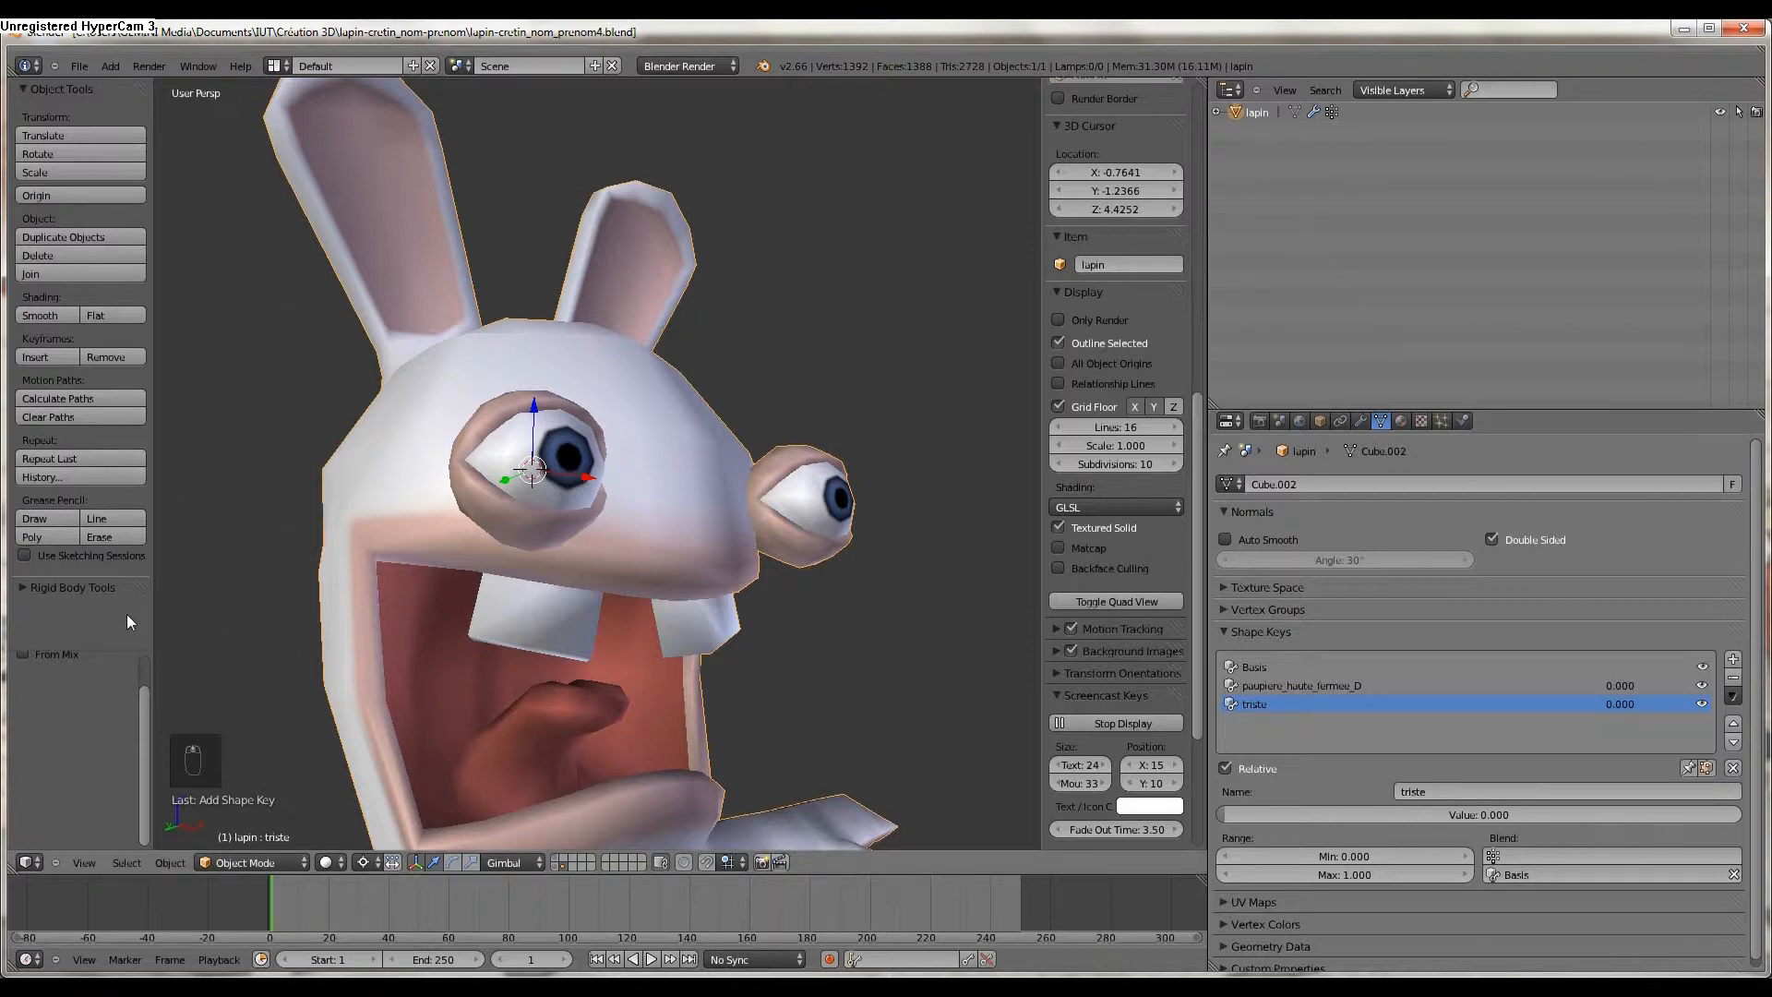
Enter Edit Mode on the triste shape key and enable X Mirror for mesh editing.
key("Tab")
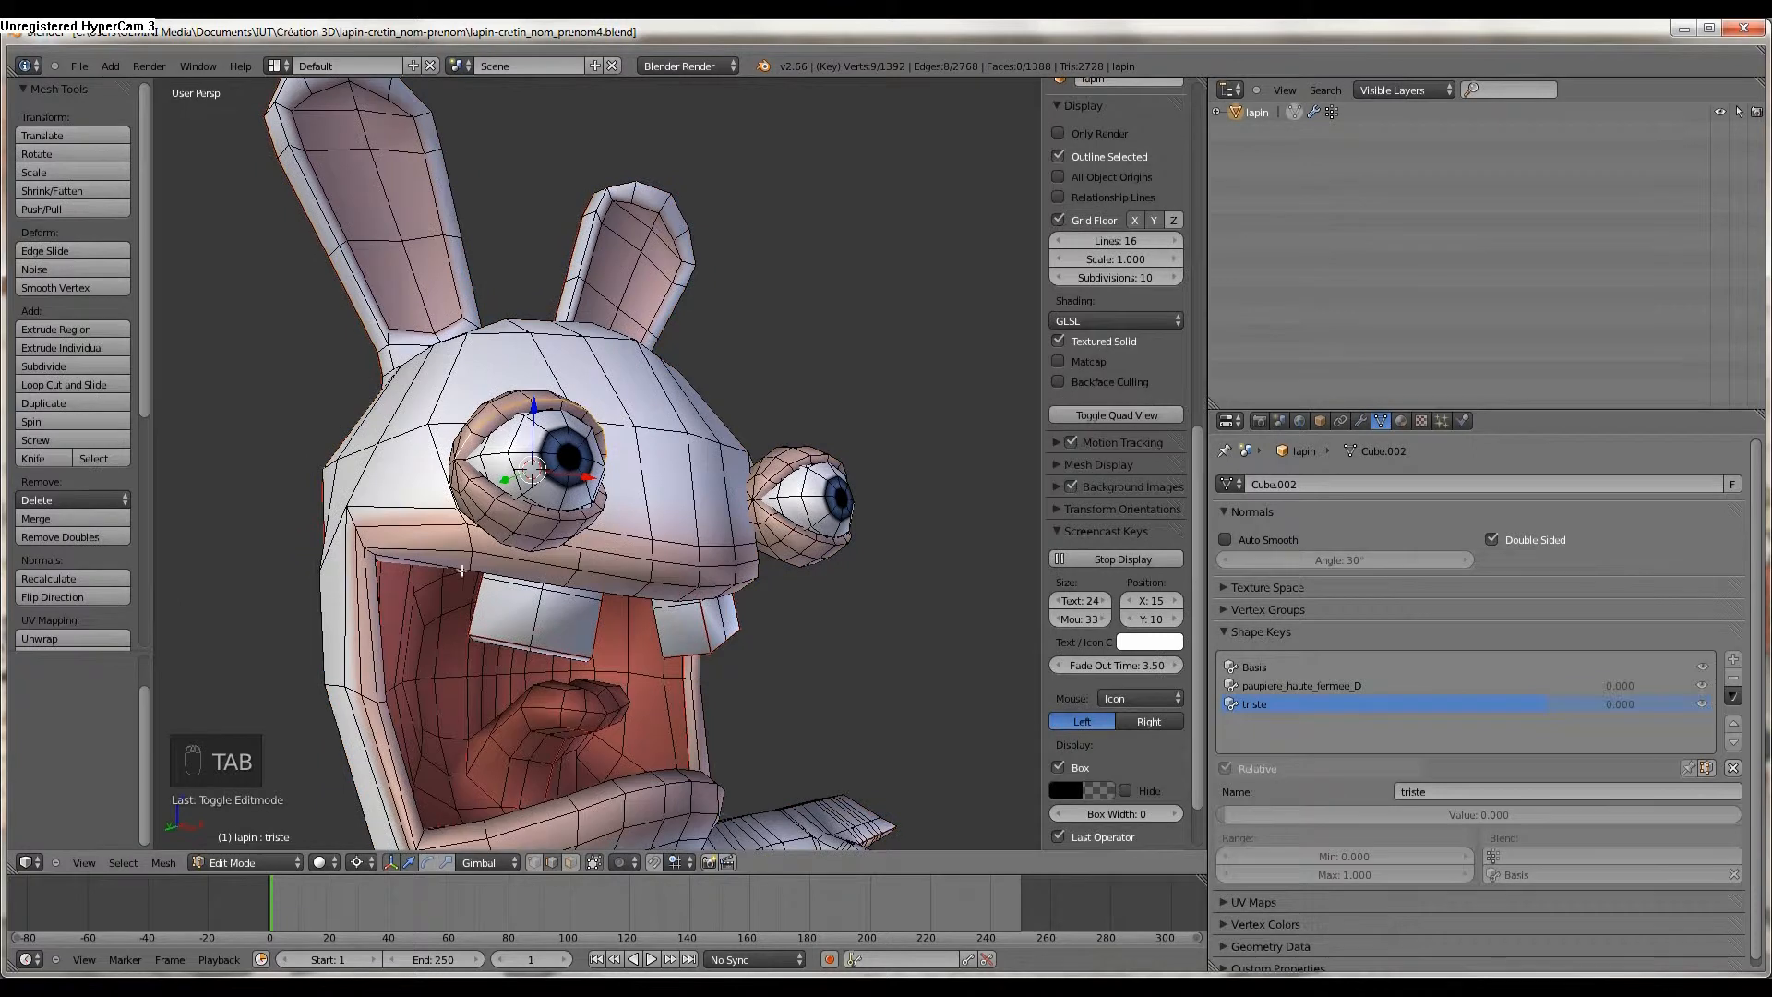
middle_click_drag(457, 572, 477, 563)
scroll(87, 595, "down", 10)
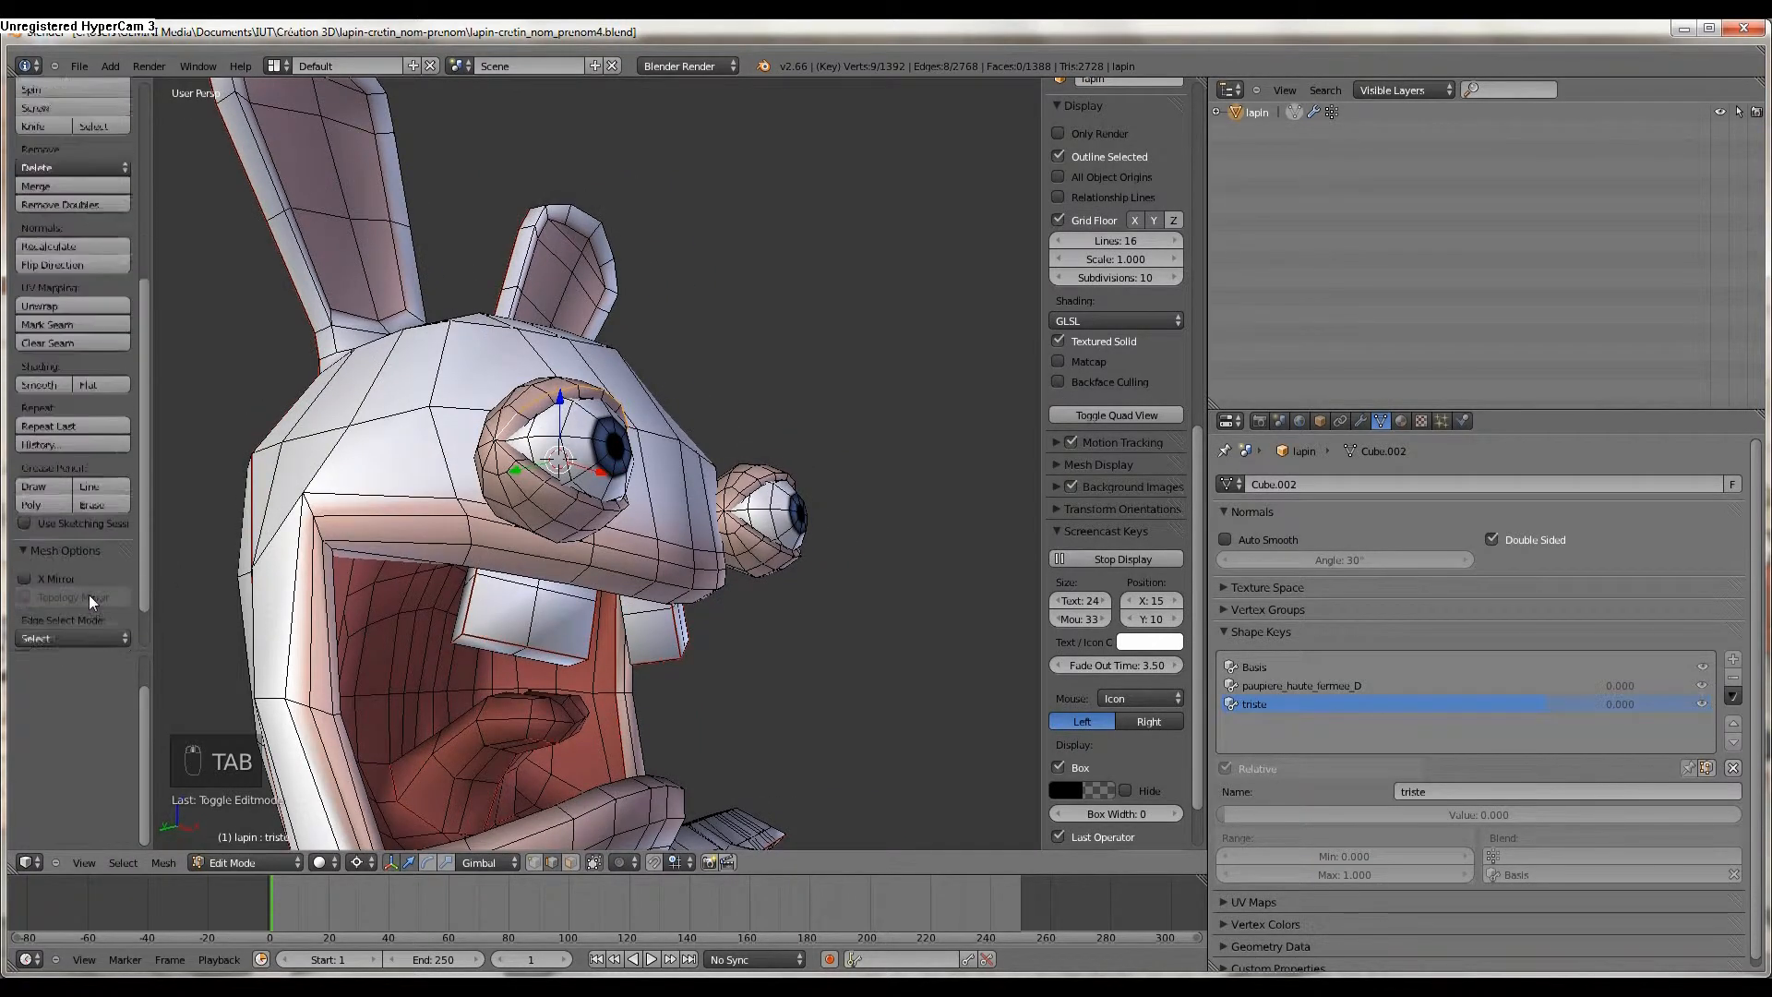
left_click(28, 518)
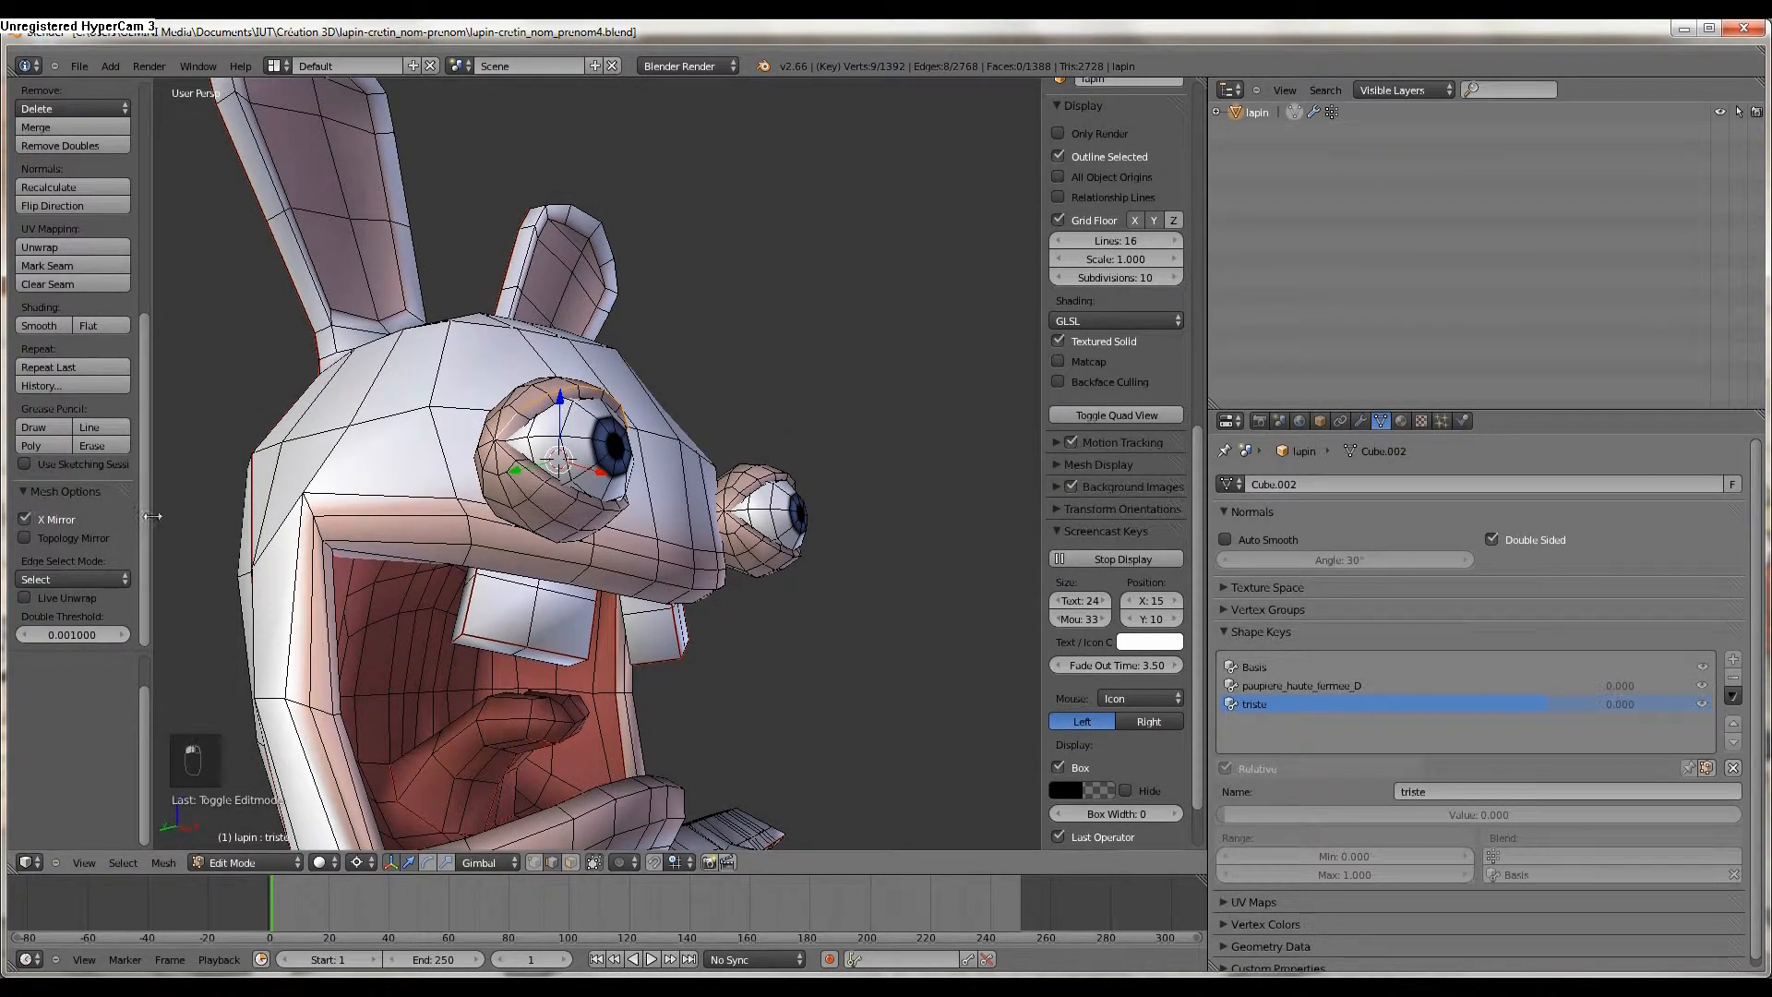
Select the five connected vertices across the lip at the upper right corner of the rabbit's mouth.
scroll(74, 554, "up", 2)
right_click(328, 543)
right_click(315, 526, "shift")
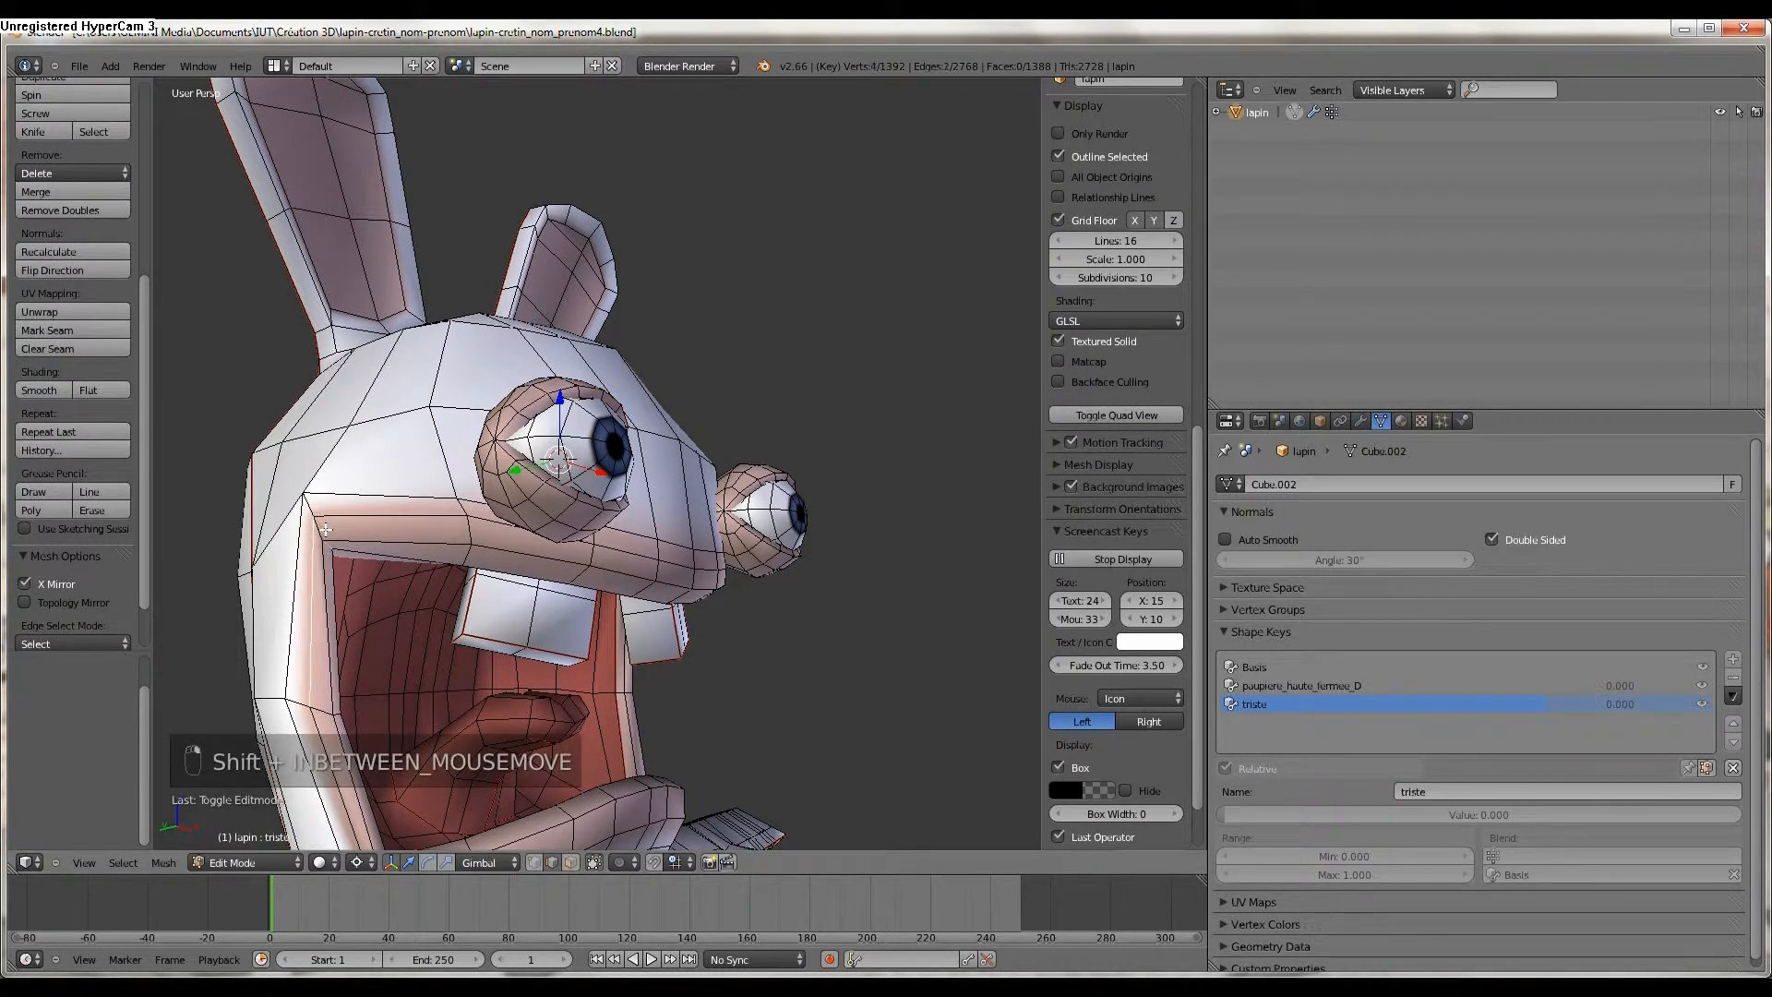
middle_click_drag(313, 510, 230, 454)
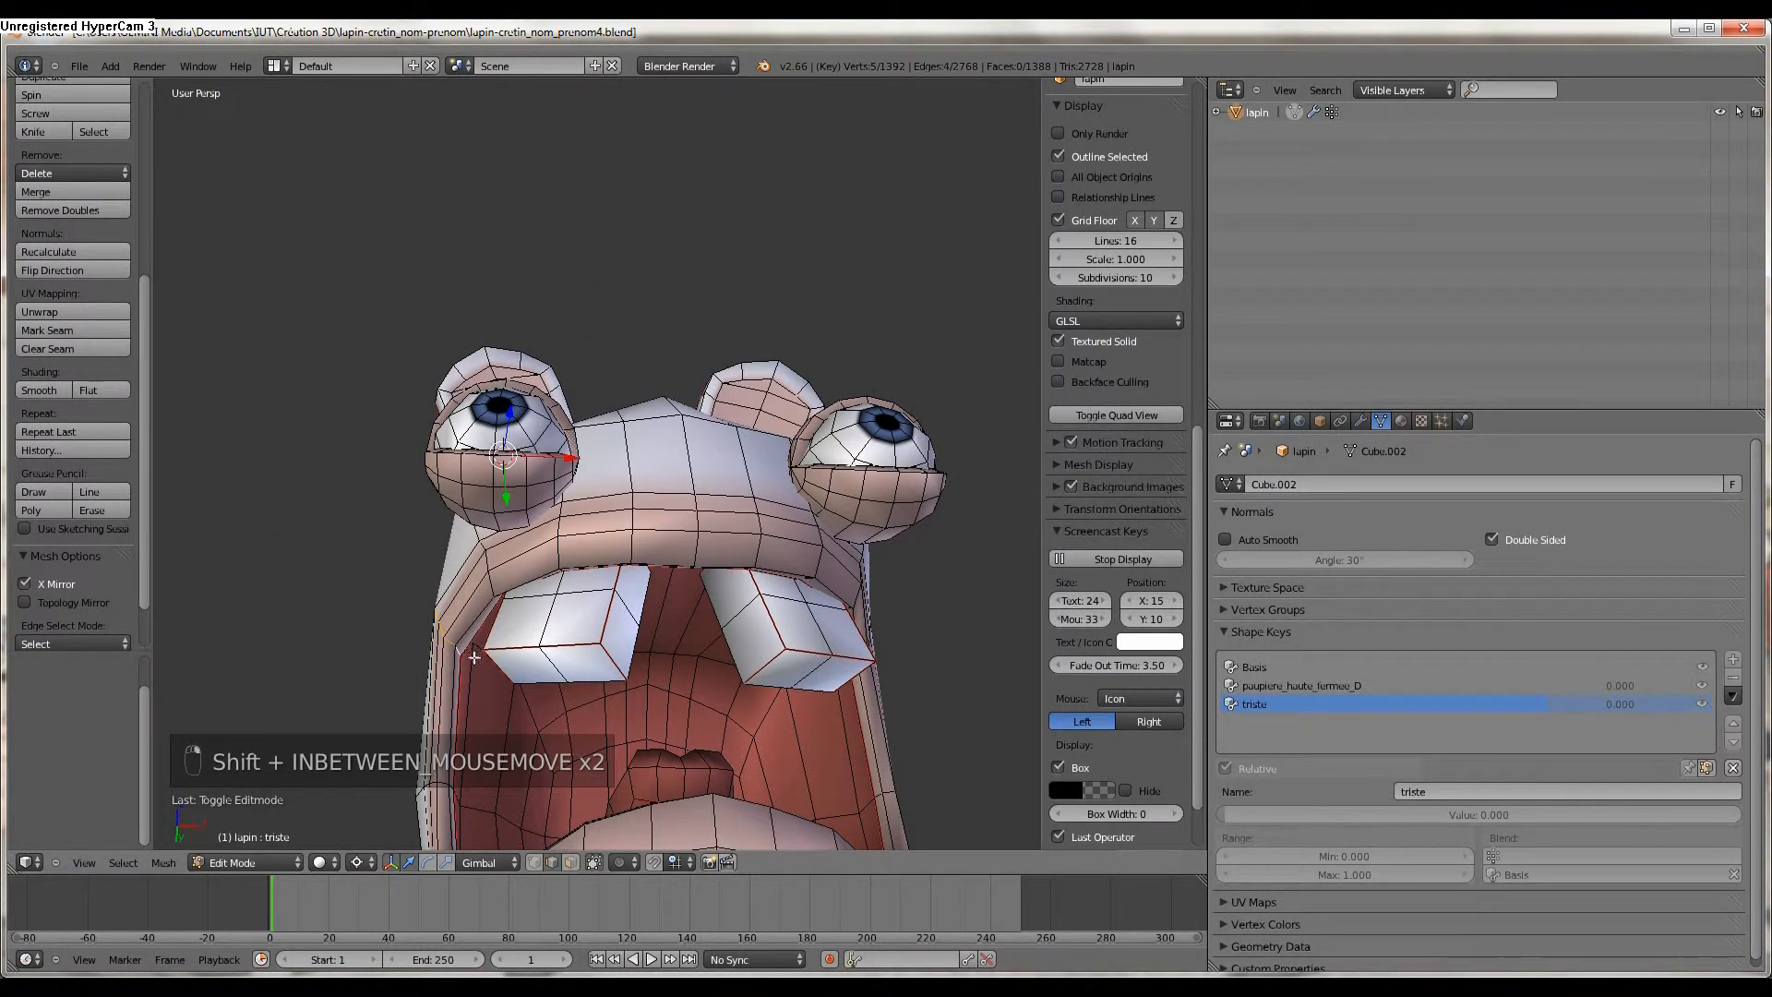
middle_click_drag(474, 657, 526, 732)
Set proportional editing to Connected and the pivot point to Median Point.
left_click(618, 863)
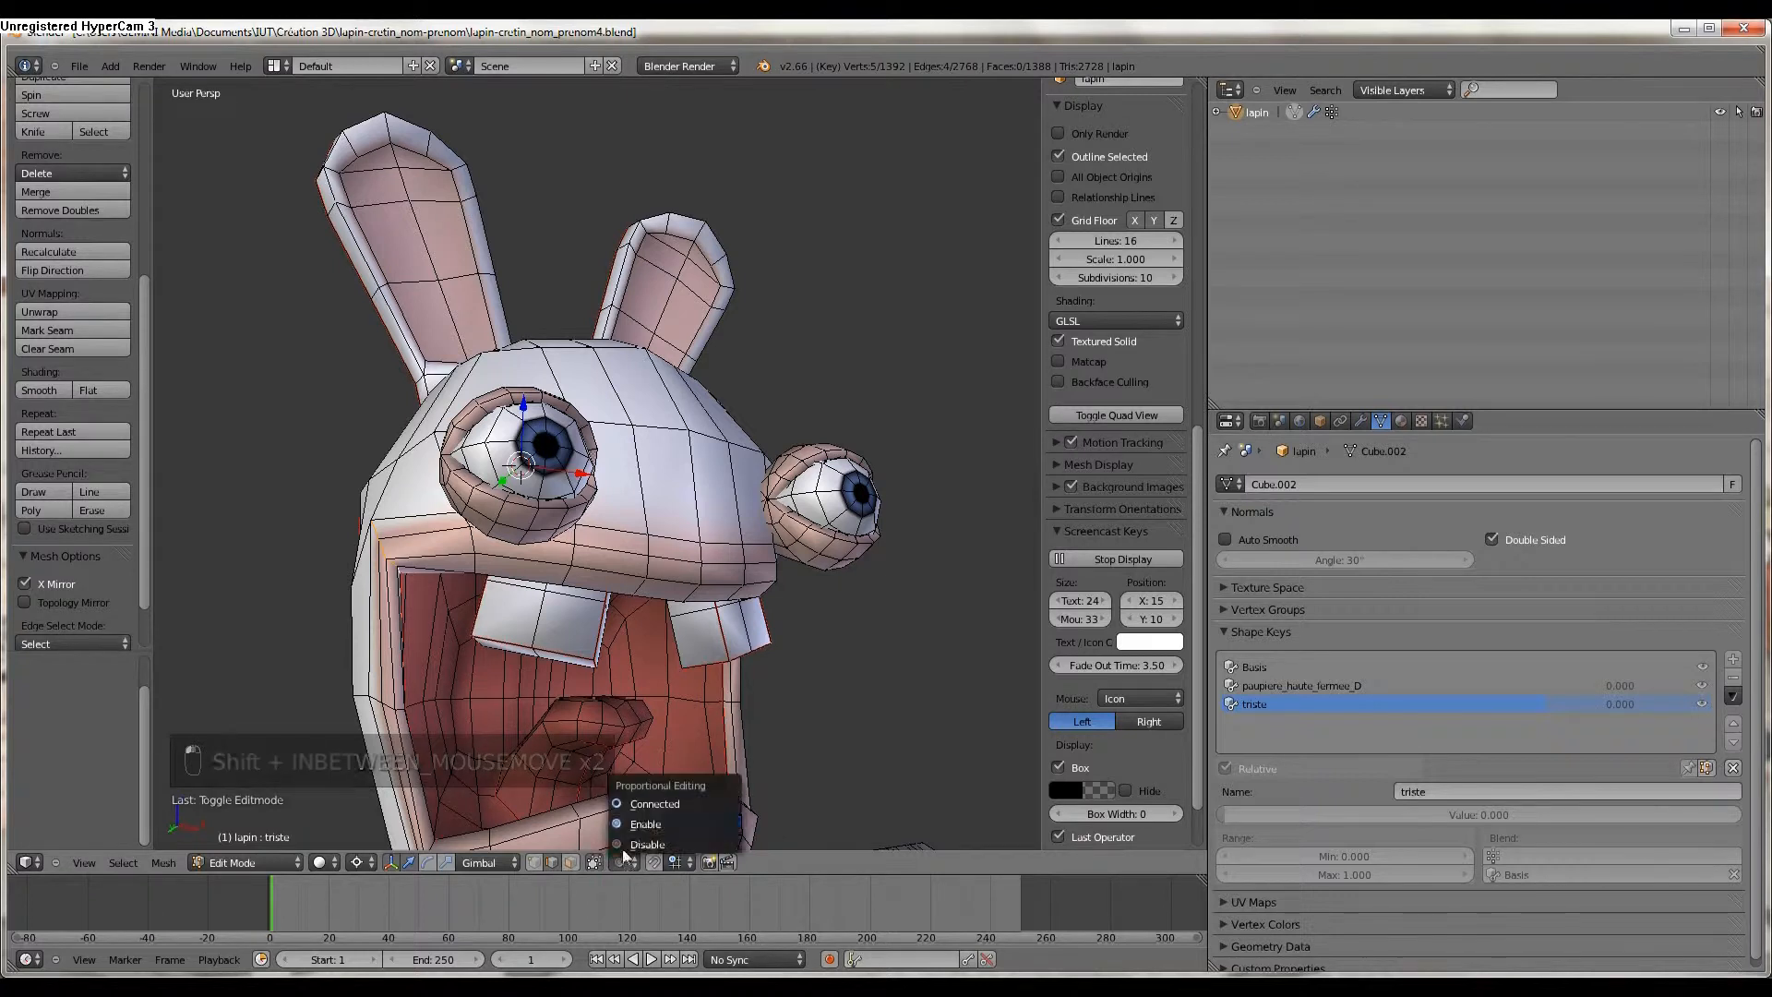
left_click(651, 805)
middle_click_drag(380, 617, 477, 594)
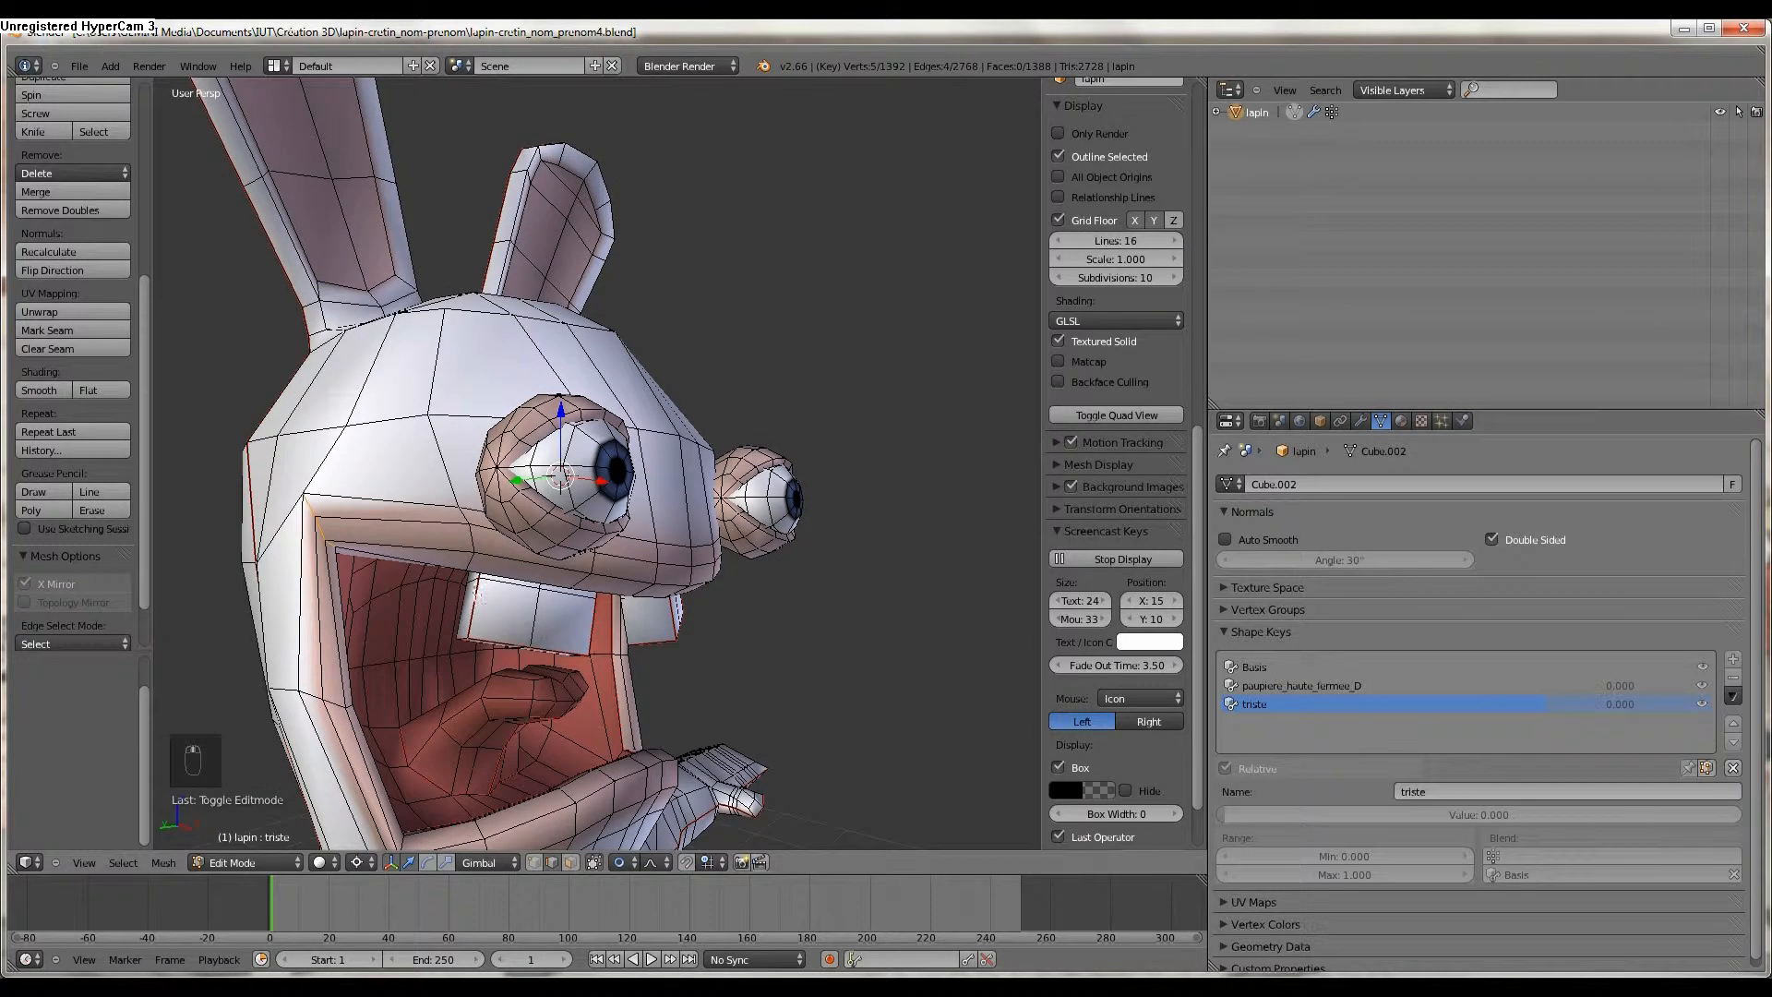
left_click(314, 863)
left_click(355, 859)
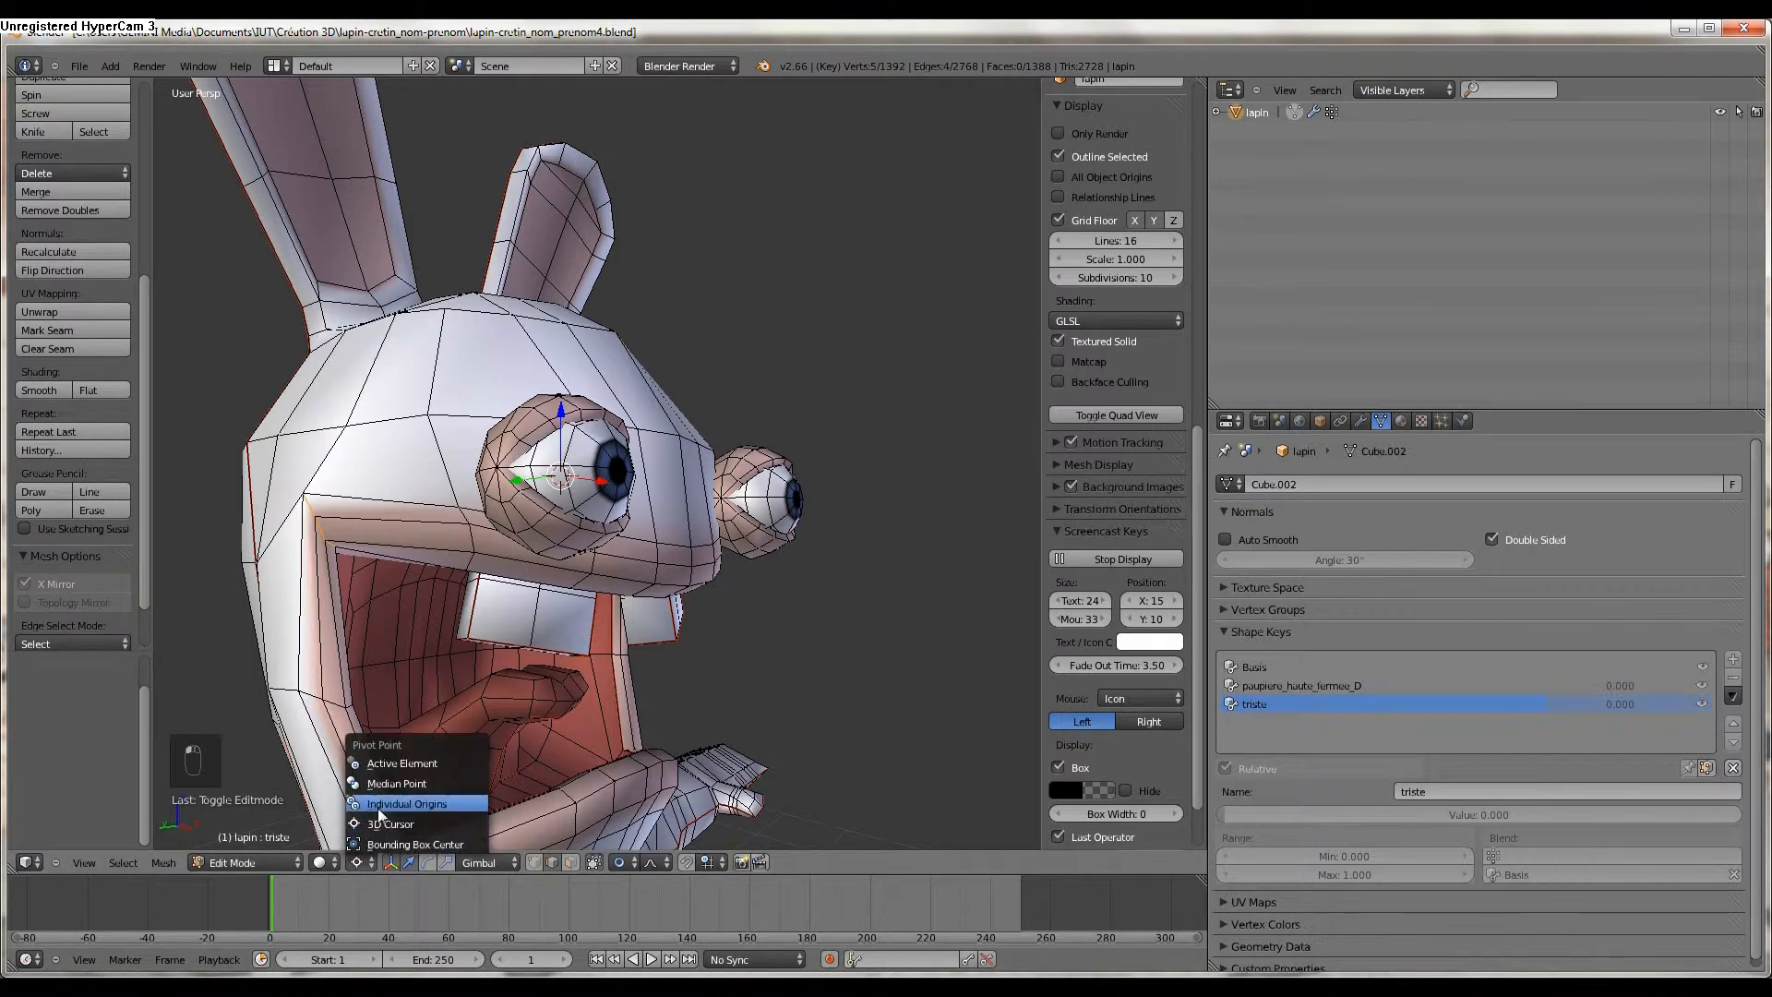
left_click(397, 784)
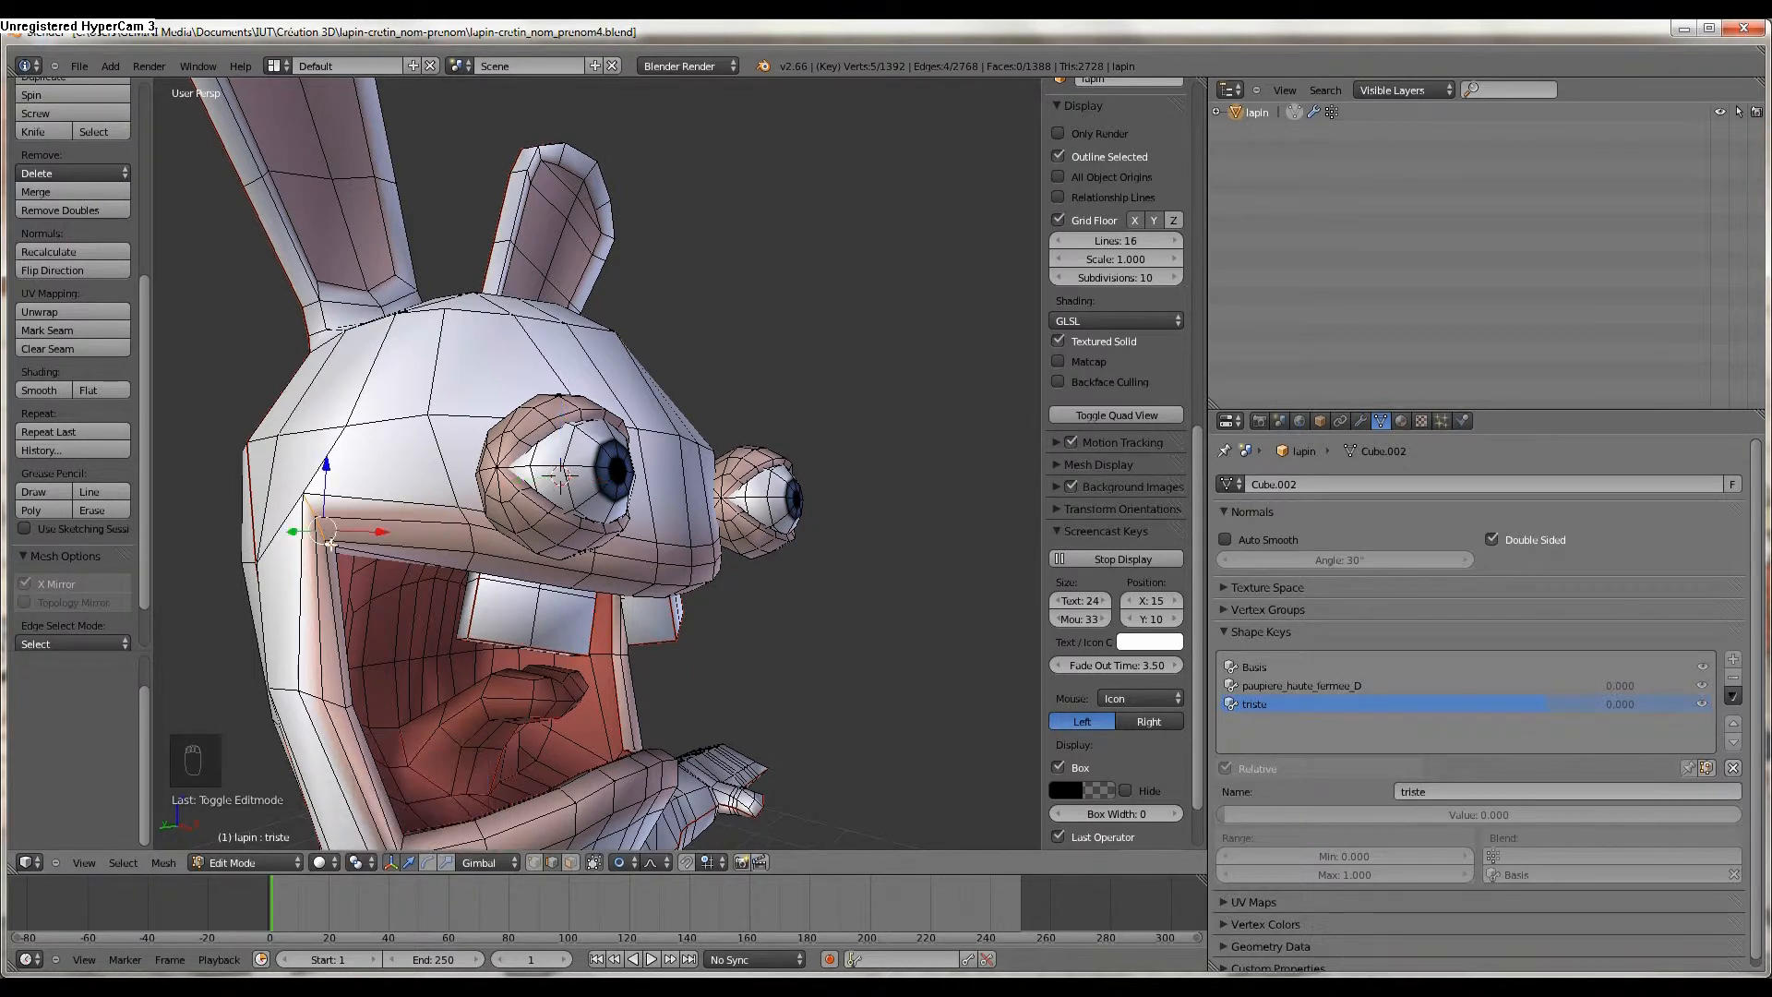
Try lowering the selected mouth corner vertices with an adjusted proportional influence radius, and undo the move.
left_click_drag(330, 467, 354, 558)
scroll(349, 549, "down", 2)
scroll(349, 549, "down", 5)
scroll(348, 549, "up", 2)
mouse_move(353, 559)
middle_mouse_down()
mouse_move(302, 534)
mouse_move(488, 594)
mouse_move(337, 531)
middle_mouse_up()
key("ctrl+z")
middle_click_drag(864, 502, 554, 257)
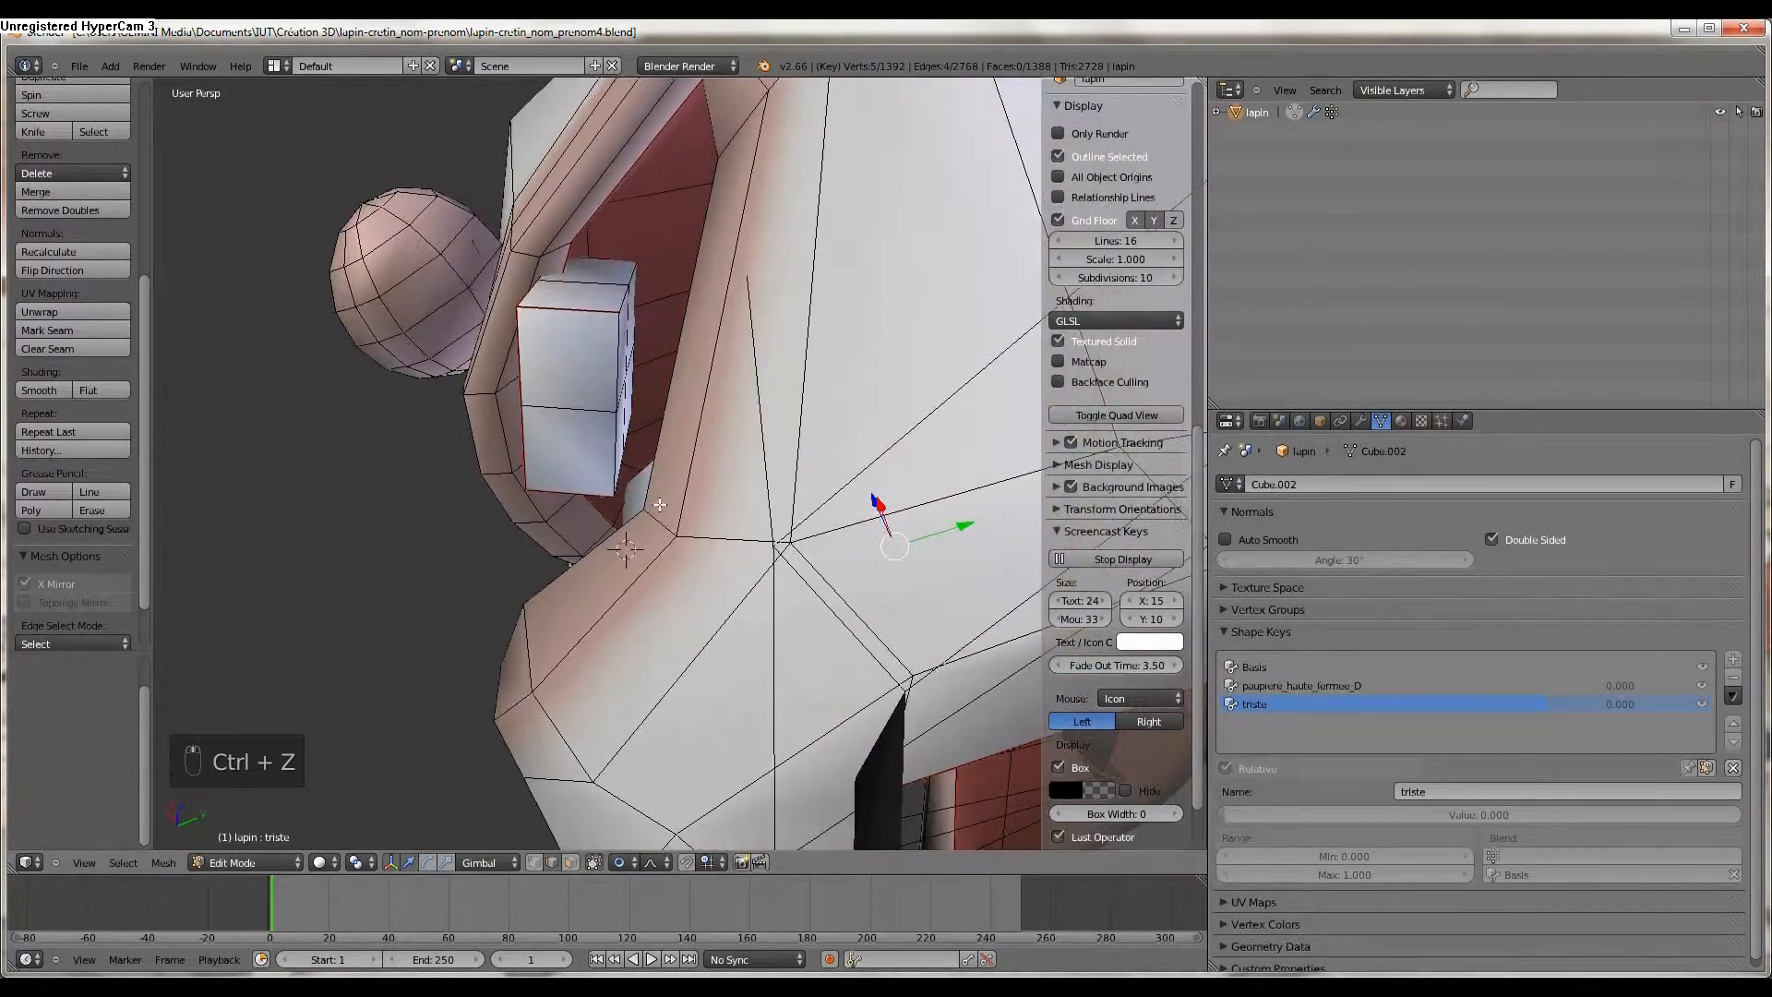
right_click(549, 254, "shift")
right_click(545, 251, "shift")
right_click(516, 233, "shift")
right_click(508, 219, "shift")
middle_click_drag(533, 232, 613, 295)
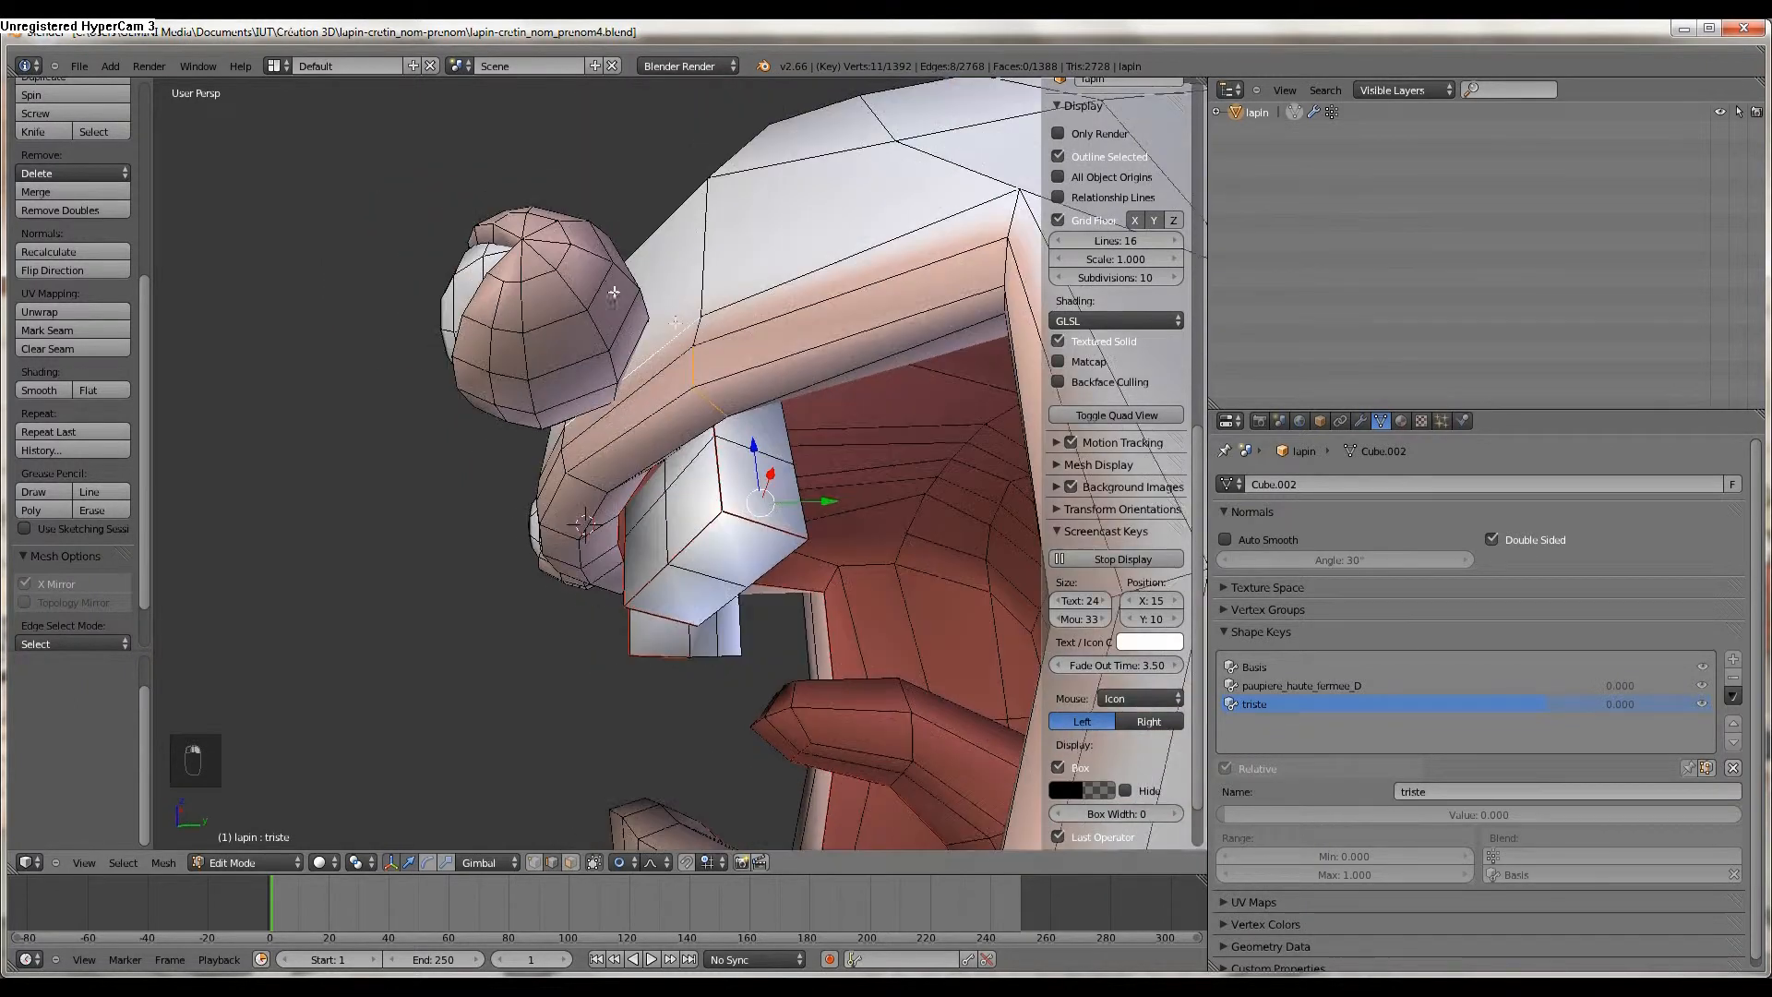
right_click(694, 343, "shift")
right_click(699, 403, "shift")
right_click(698, 403, "shift")
middle_click_drag(701, 404, 925, 522)
right_click(468, 377, "shift")
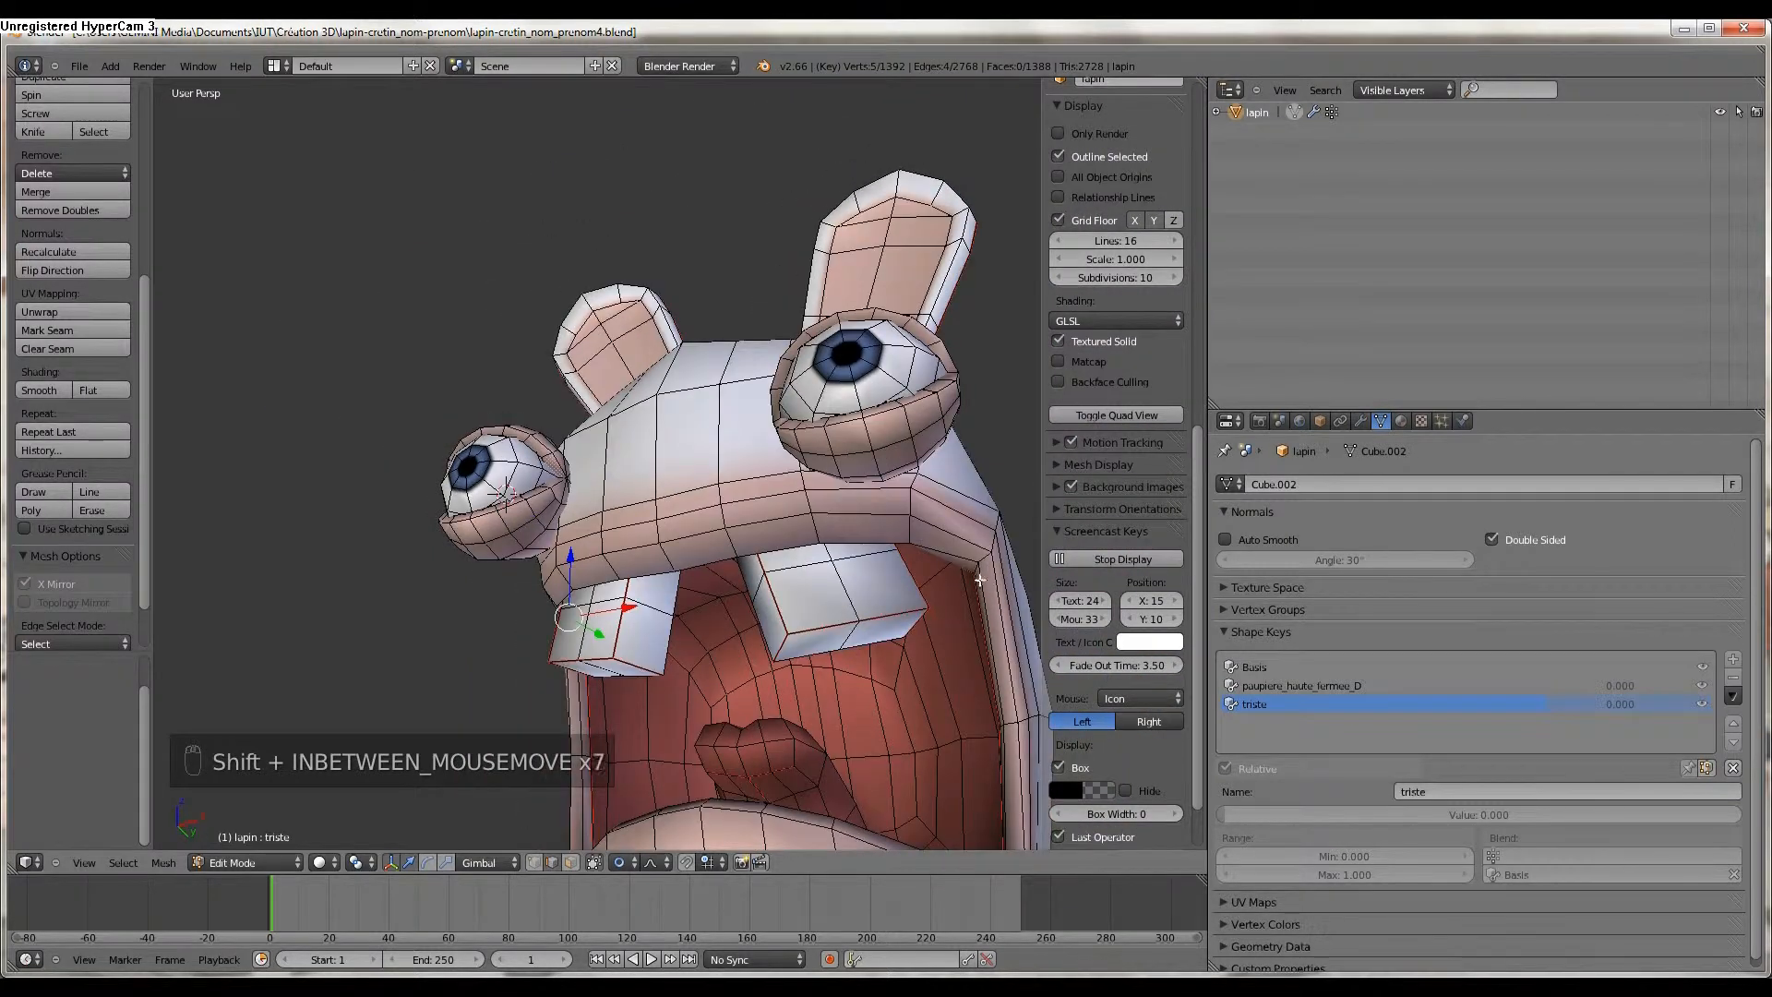
Add the matching lip vertices at the opposite upper mouth corner to the selection and lower both corners 0.349 along Z.
right_click(975, 570, "shift")
right_click(985, 556, "shift")
right_click(990, 547, "shift")
right_click(1000, 523, "shift")
right_click(1001, 518, "shift")
right_click(993, 521, "shift")
middle_click_drag(738, 519, 848, 528)
left_click_drag(662, 553, 664, 605)
middle_click_drag(664, 605, 494, 537)
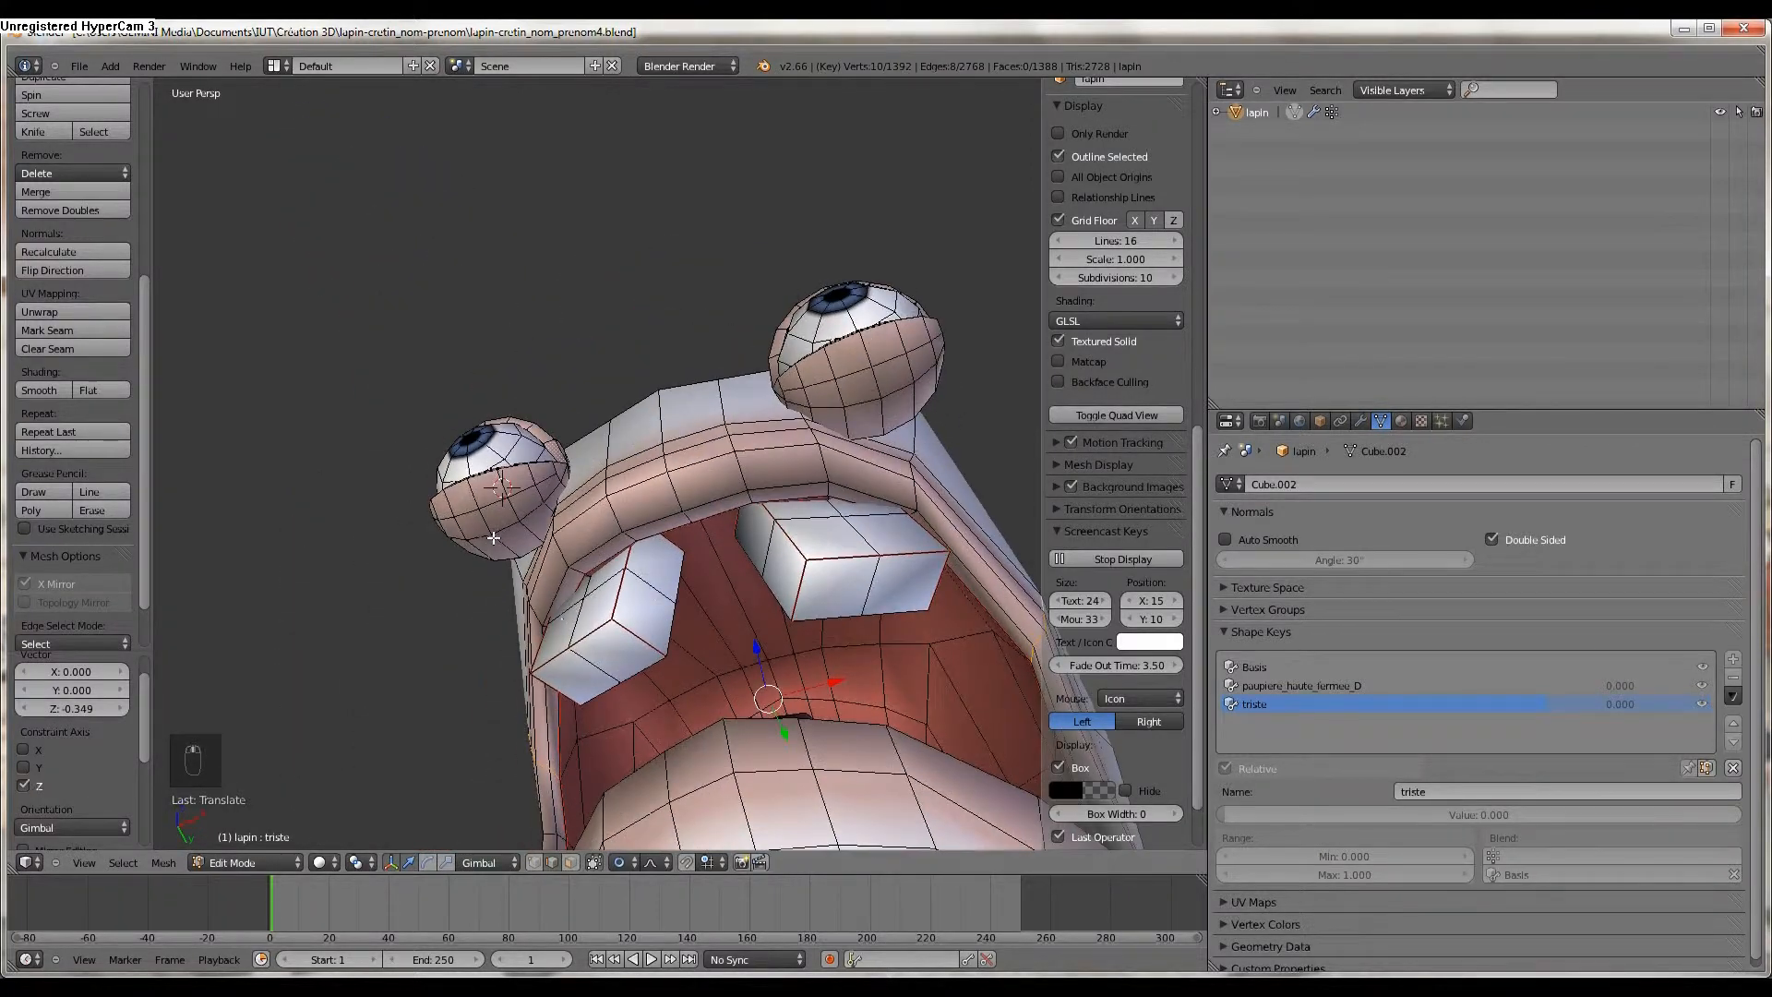
Select the edges running across the upper lip beneath both eyes, replacing the mouth corner selection.
right_click(549, 624)
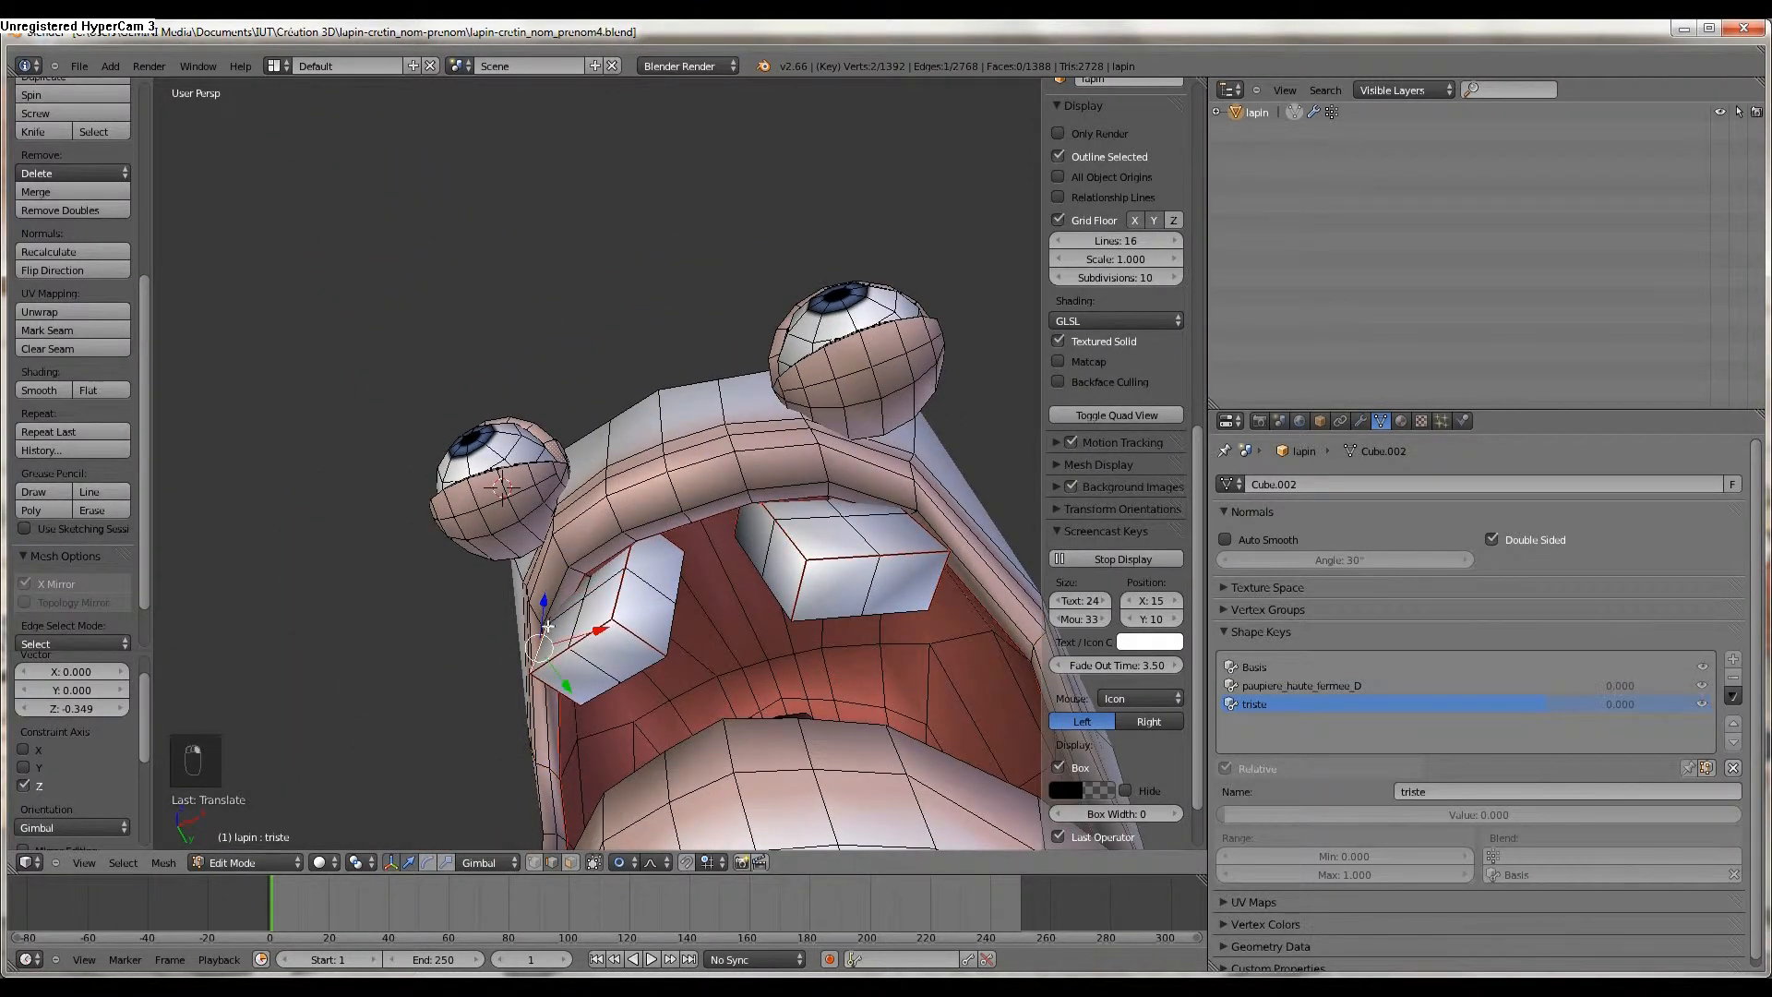
middle_click_drag(554, 616, 512, 607)
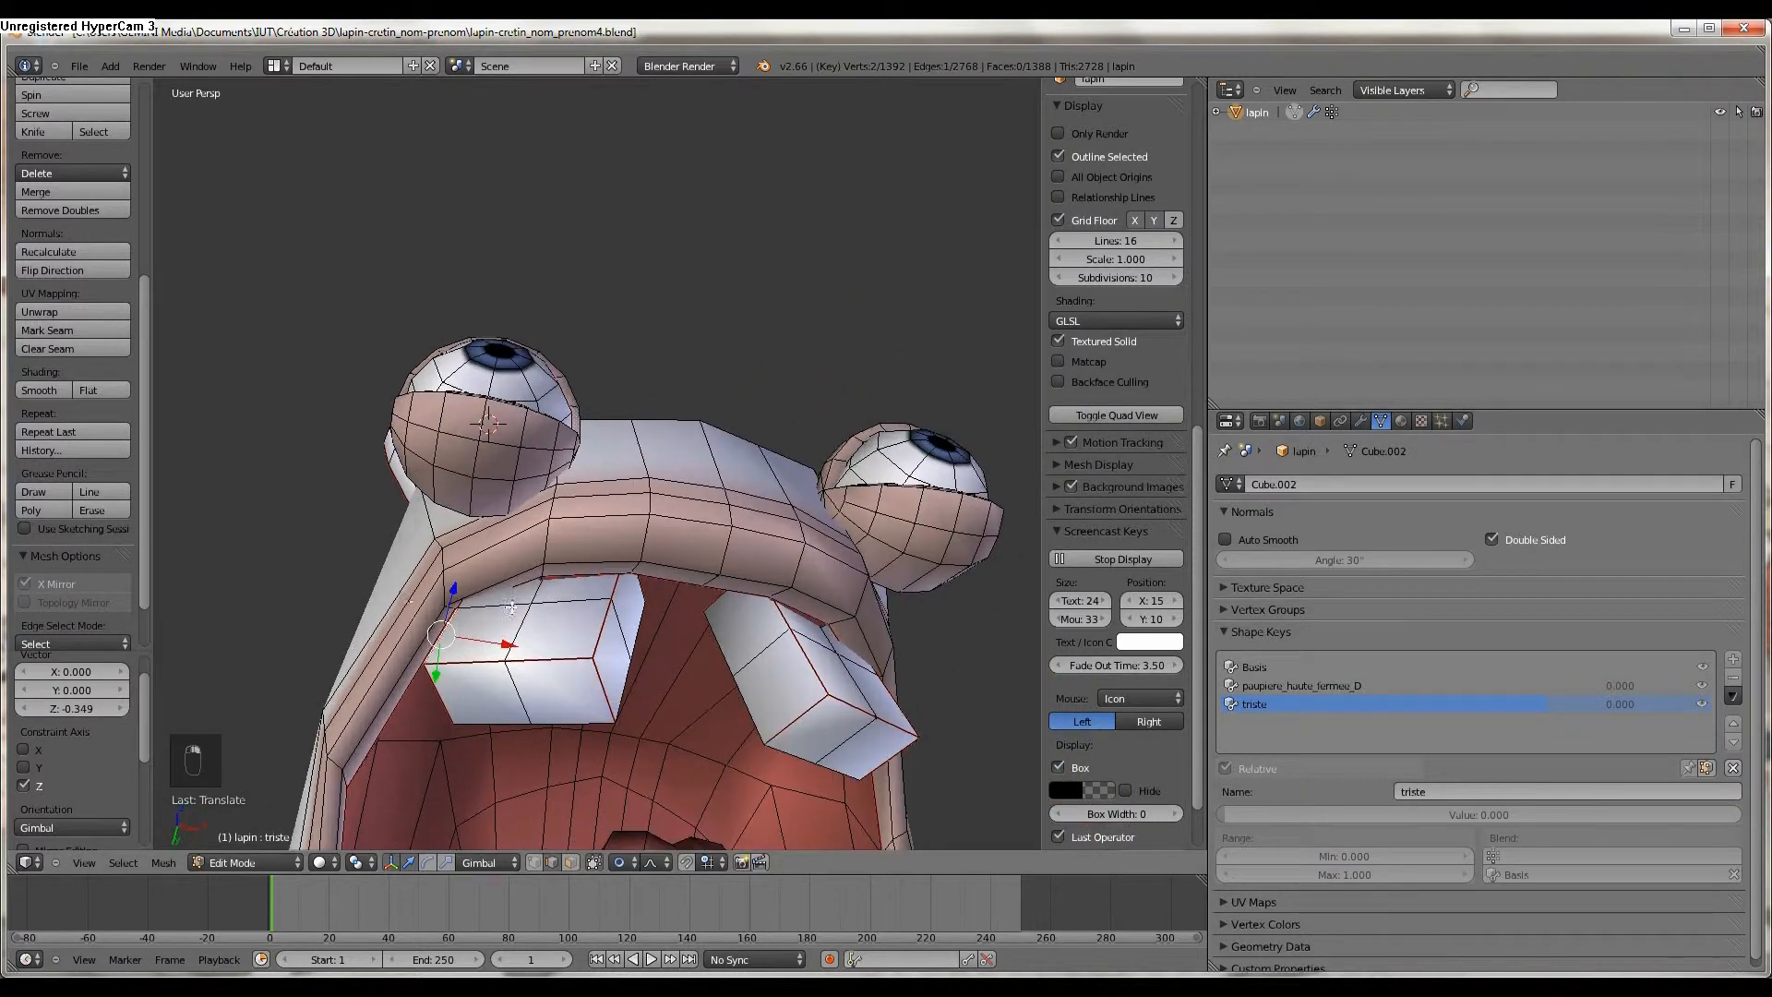
right_click(452, 608)
right_click(524, 563, "shift")
middle_click_drag(523, 563, 360, 581)
right_click(646, 212, "shift")
right_click(593, 205, "shift")
right_click(572, 185, "shift")
right_click(571, 150, "shift")
Lower the selected upper lip edges 0.195 along Z with a wider proportional influence, and return to Object Mode.
middle_click_drag(571, 149, 699, 502)
mouse_move(712, 496)
left_mouse_down()
mouse_move(696, 490)
mouse_move(702, 504)
left_mouse_up()
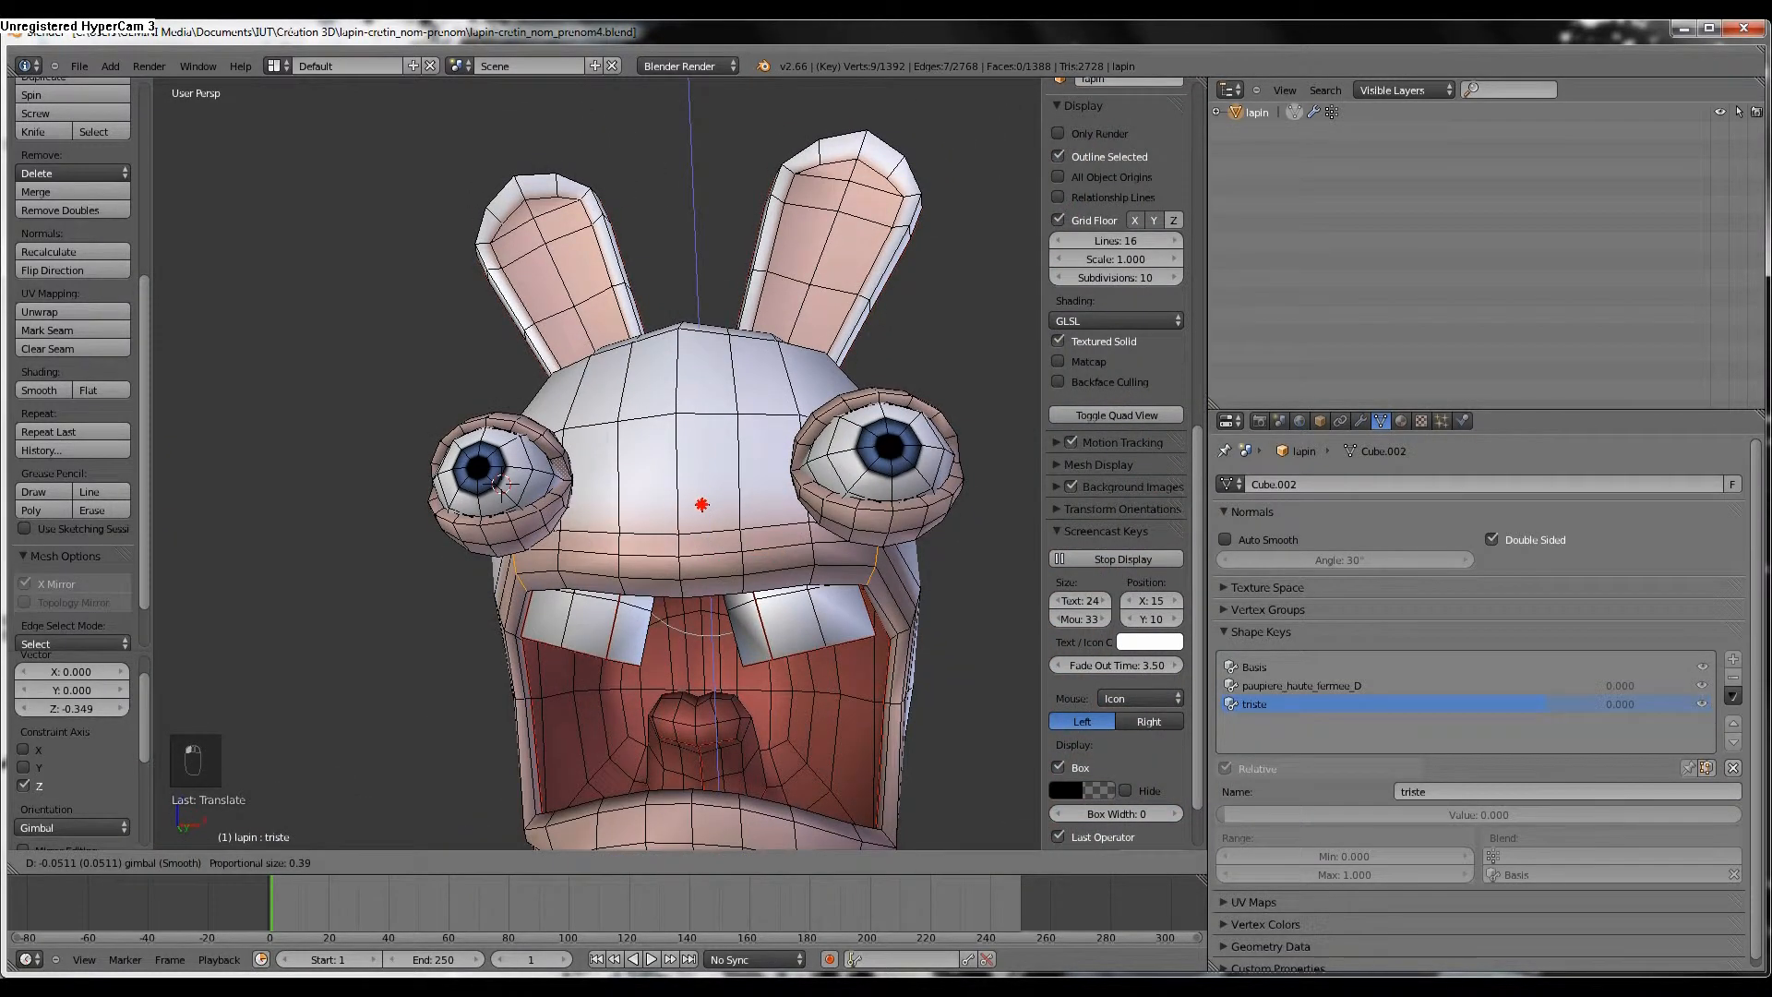
scroll(503, 483, "down", 5)
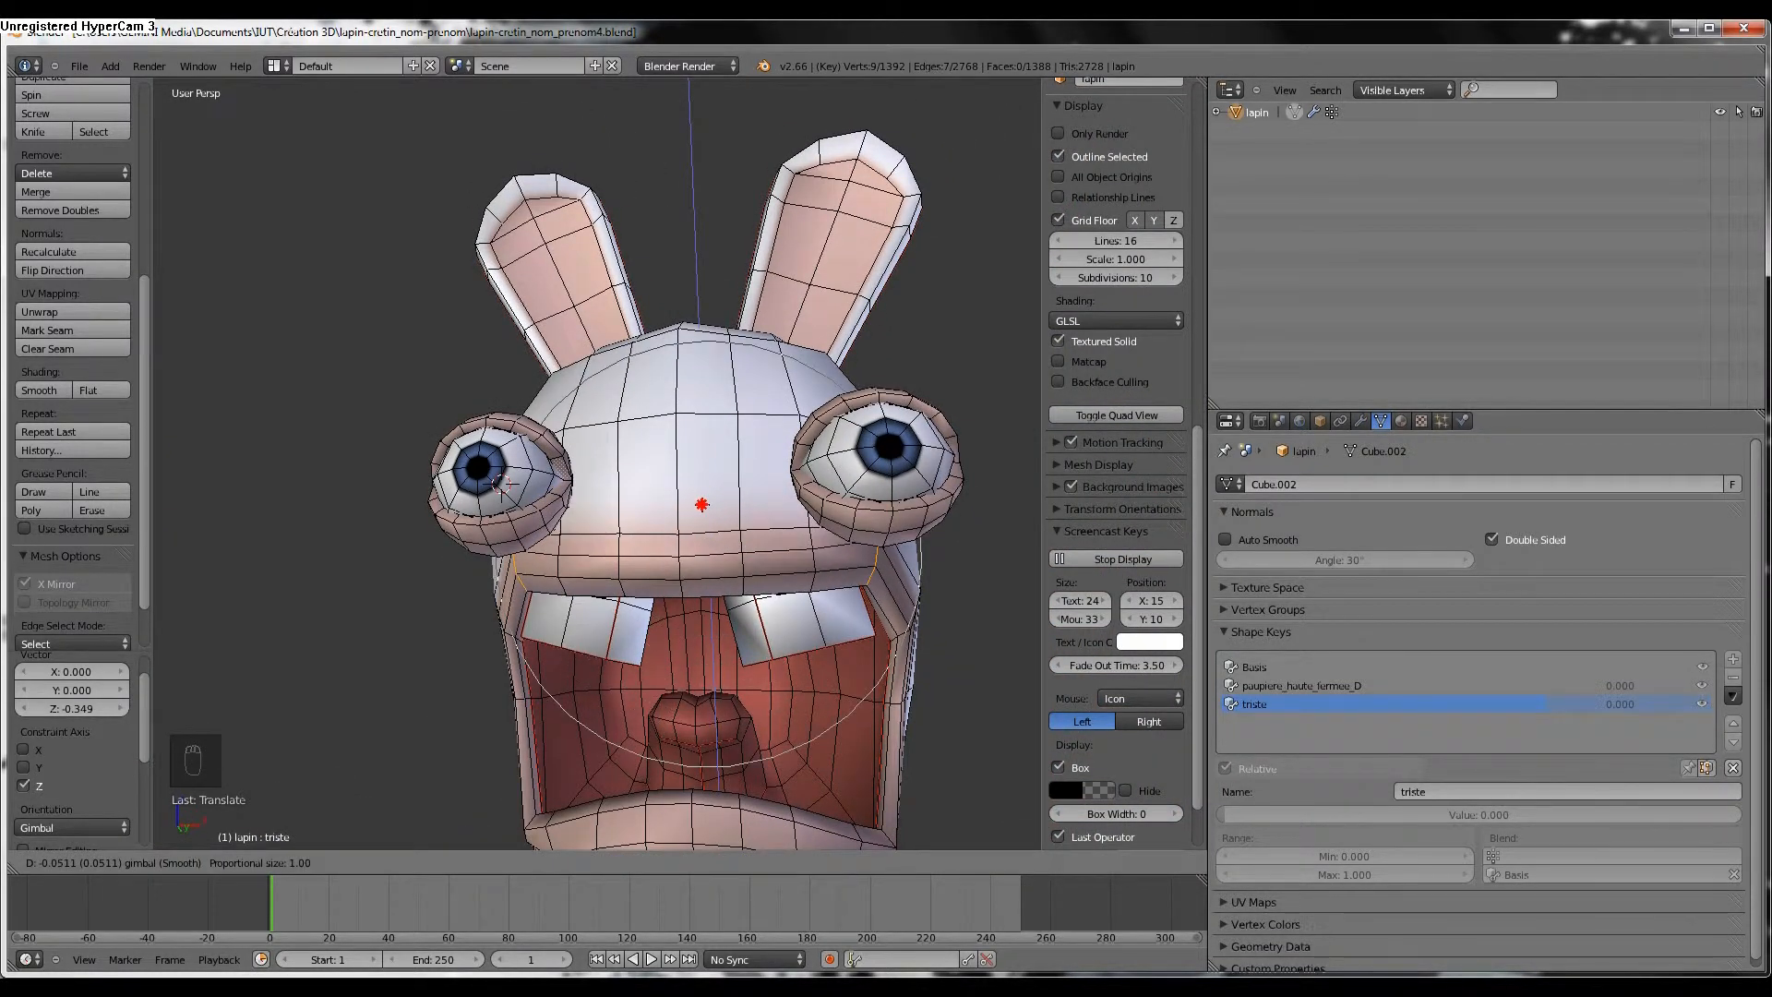
scroll(703, 507, "up", 1)
left_click_drag(701, 504, 703, 536)
left_click(703, 535)
middle_click_drag(703, 535, 833, 650)
scroll(803, 656, "down", 2)
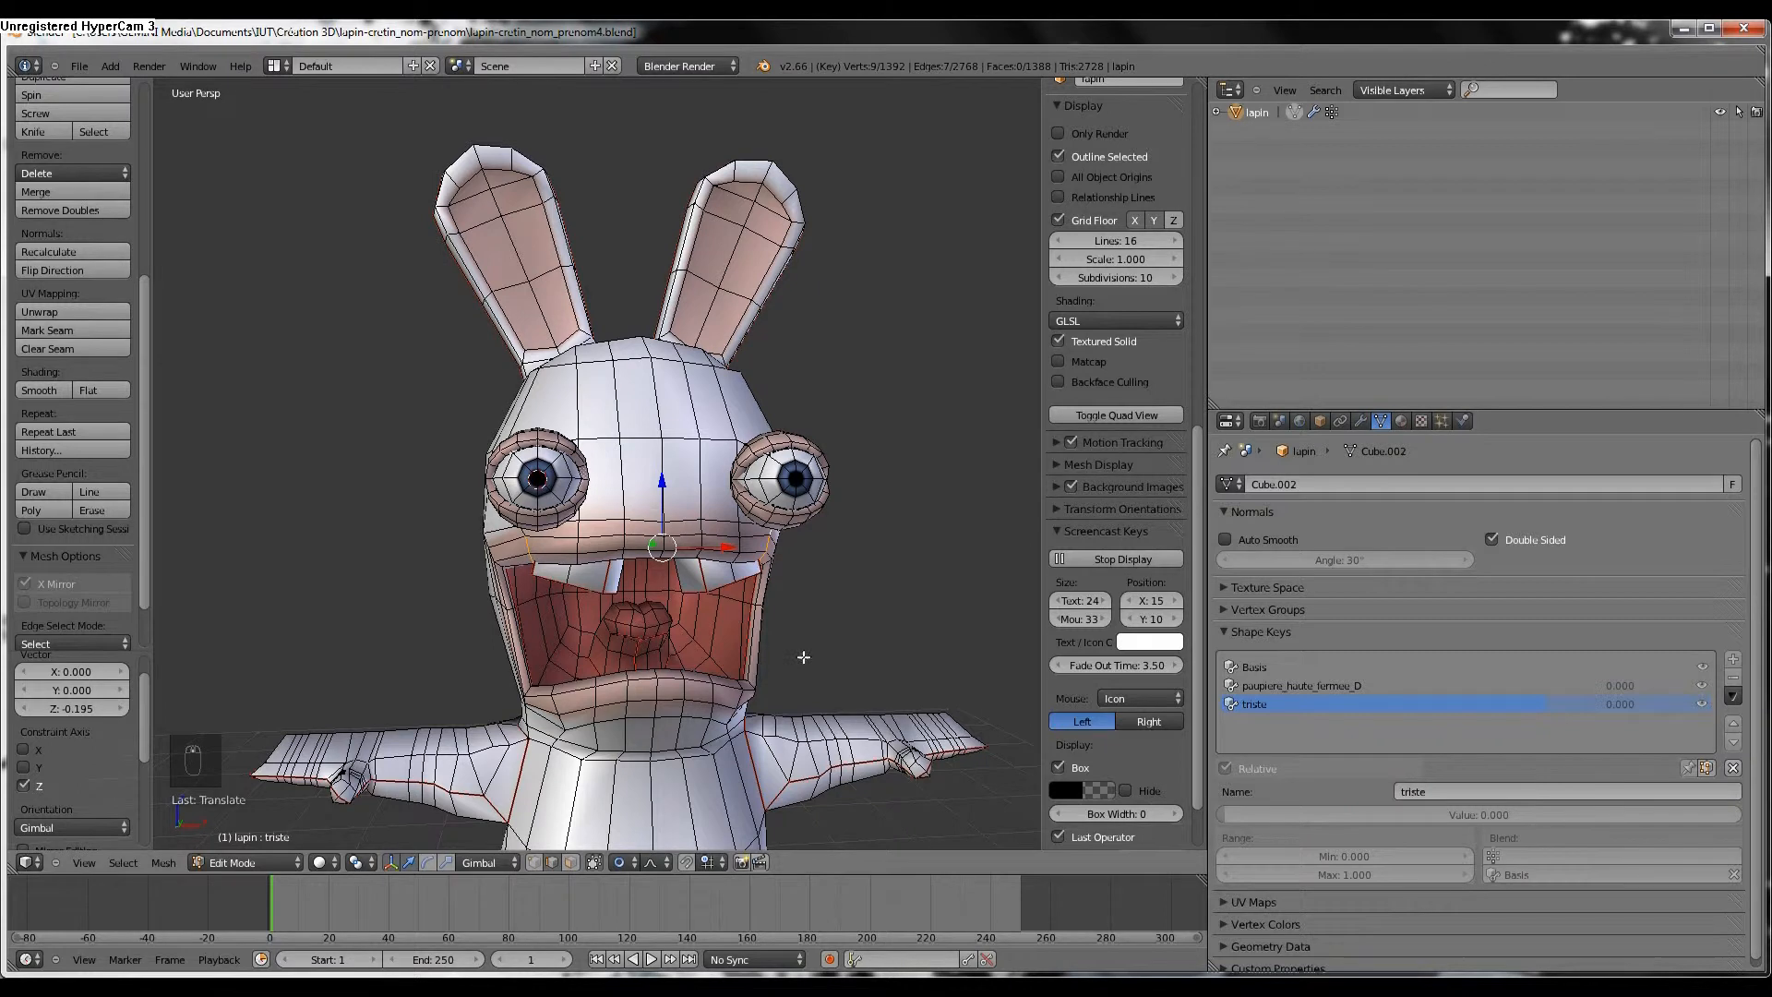
key("Tab")
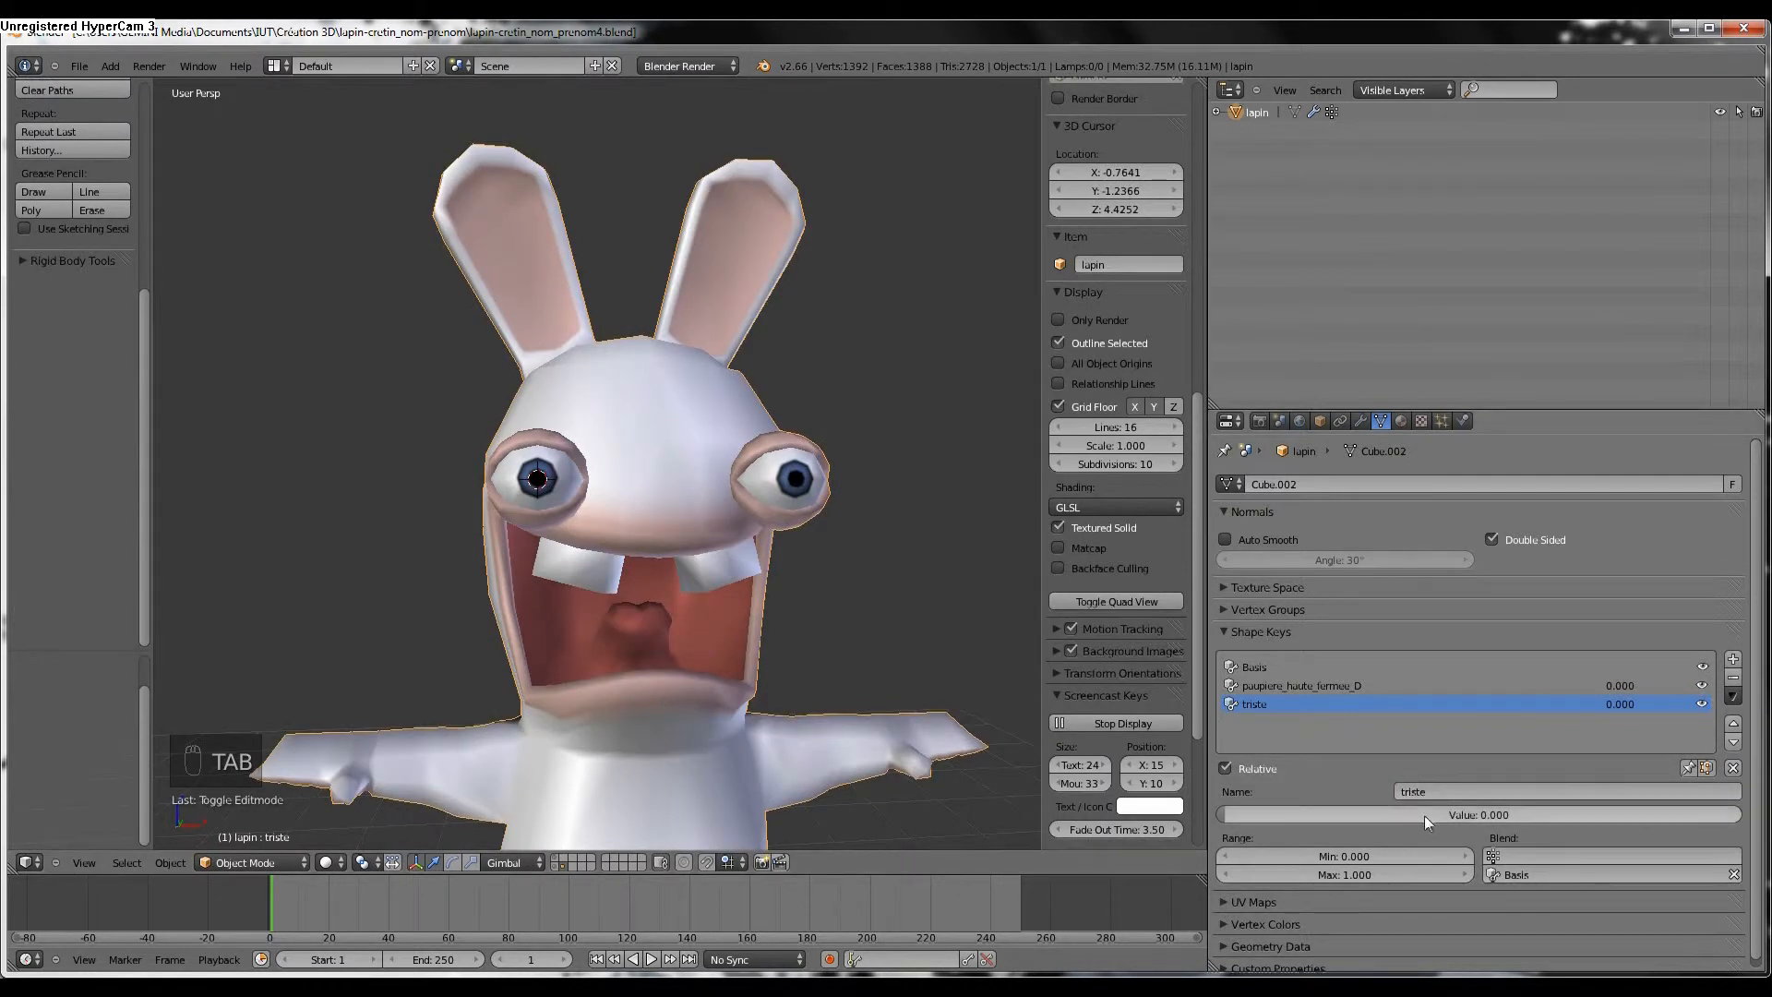
Preview the triste shape key by varying its value and check the face from the side.
left_click_drag(1239, 812, 1089, 766)
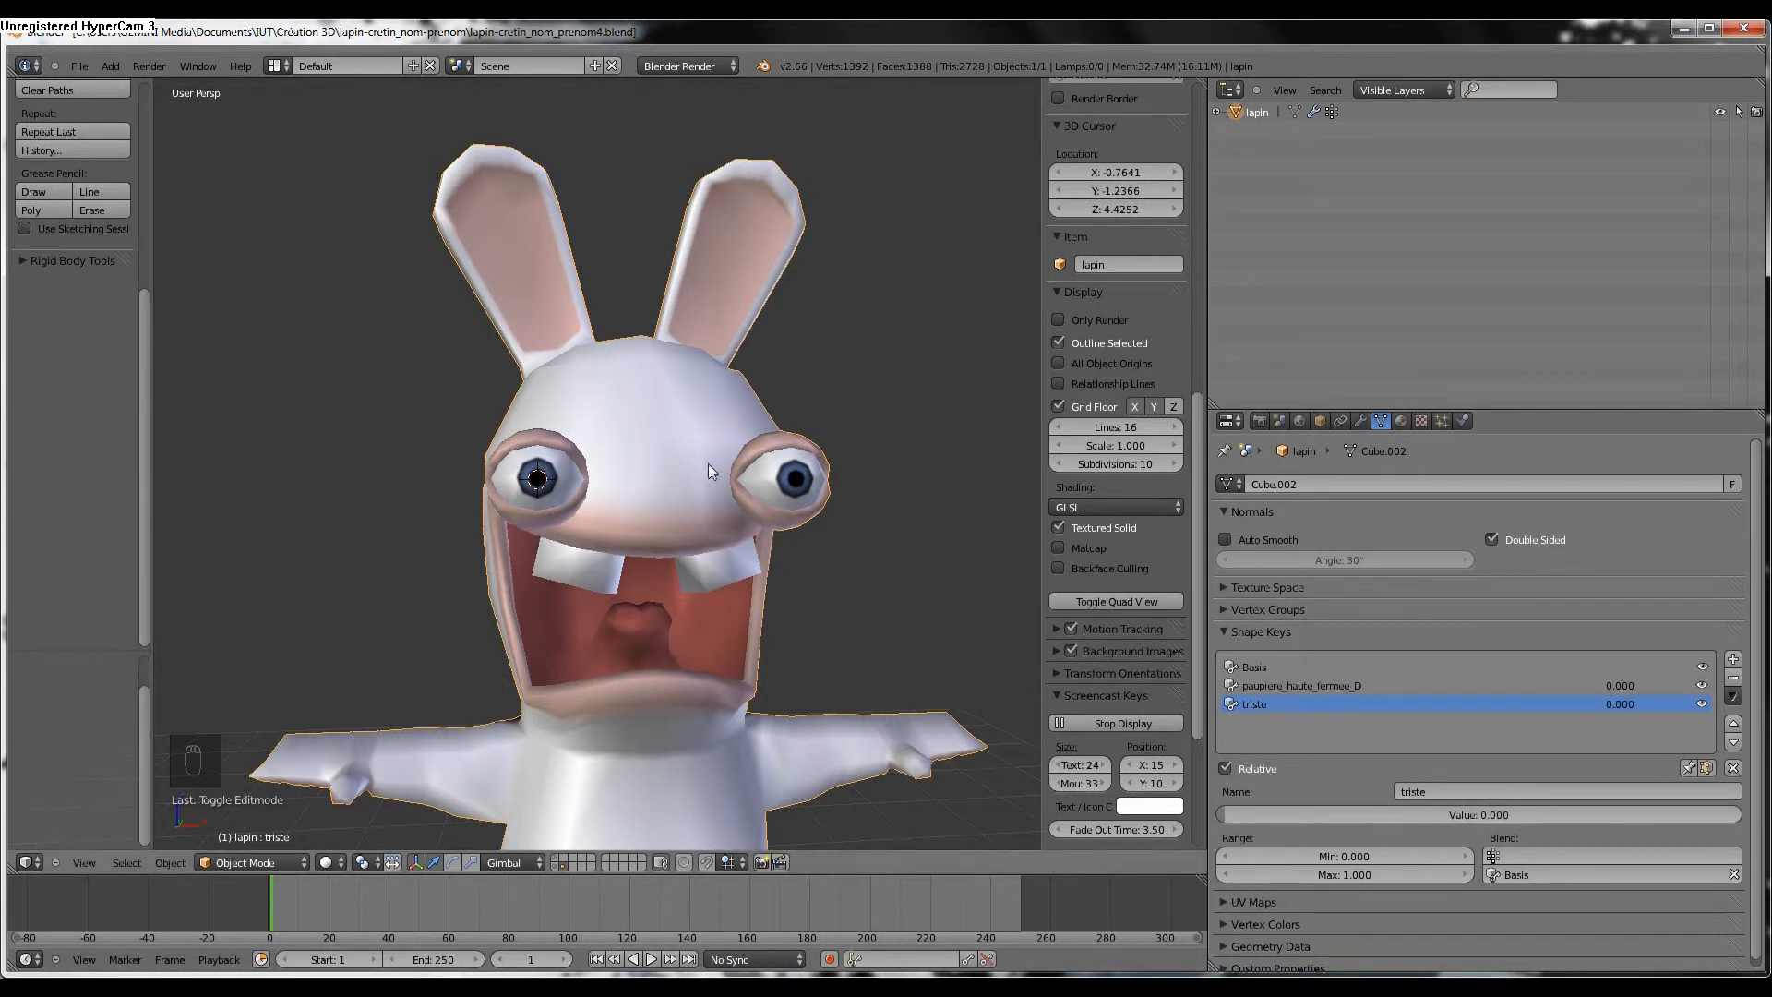
middle_click_drag(540, 472, 586, 479)
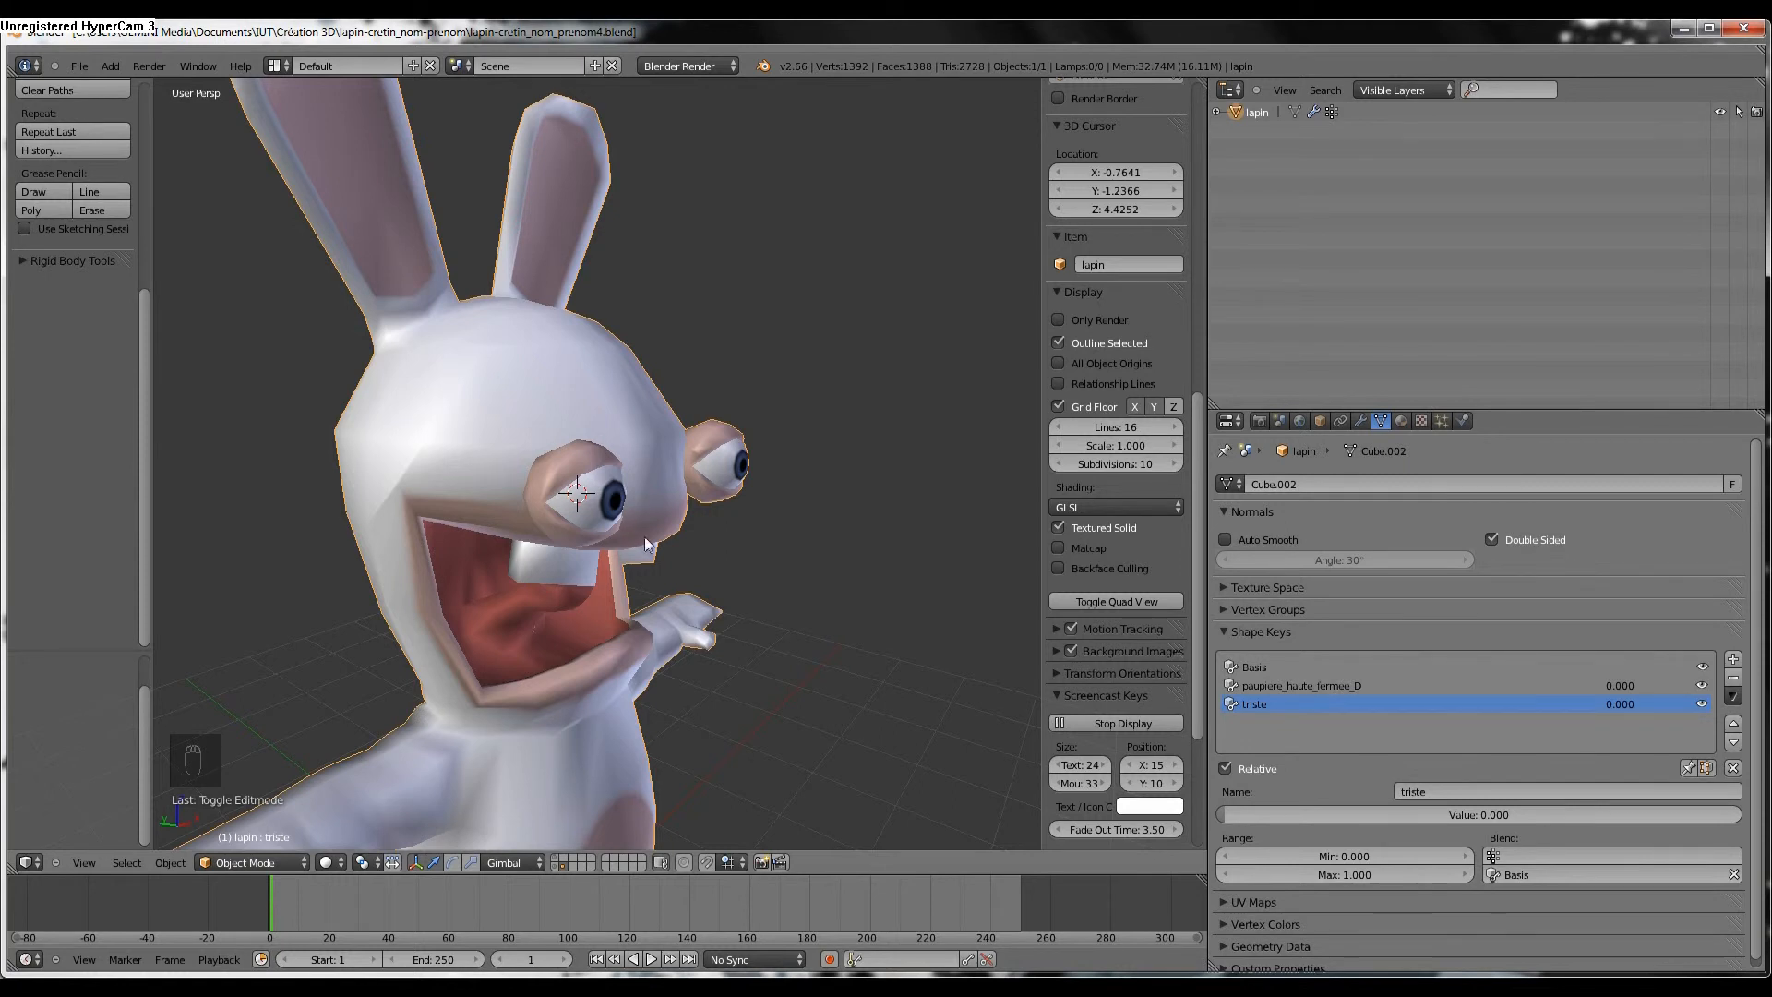
middle_click_drag(624, 540, 602, 646)
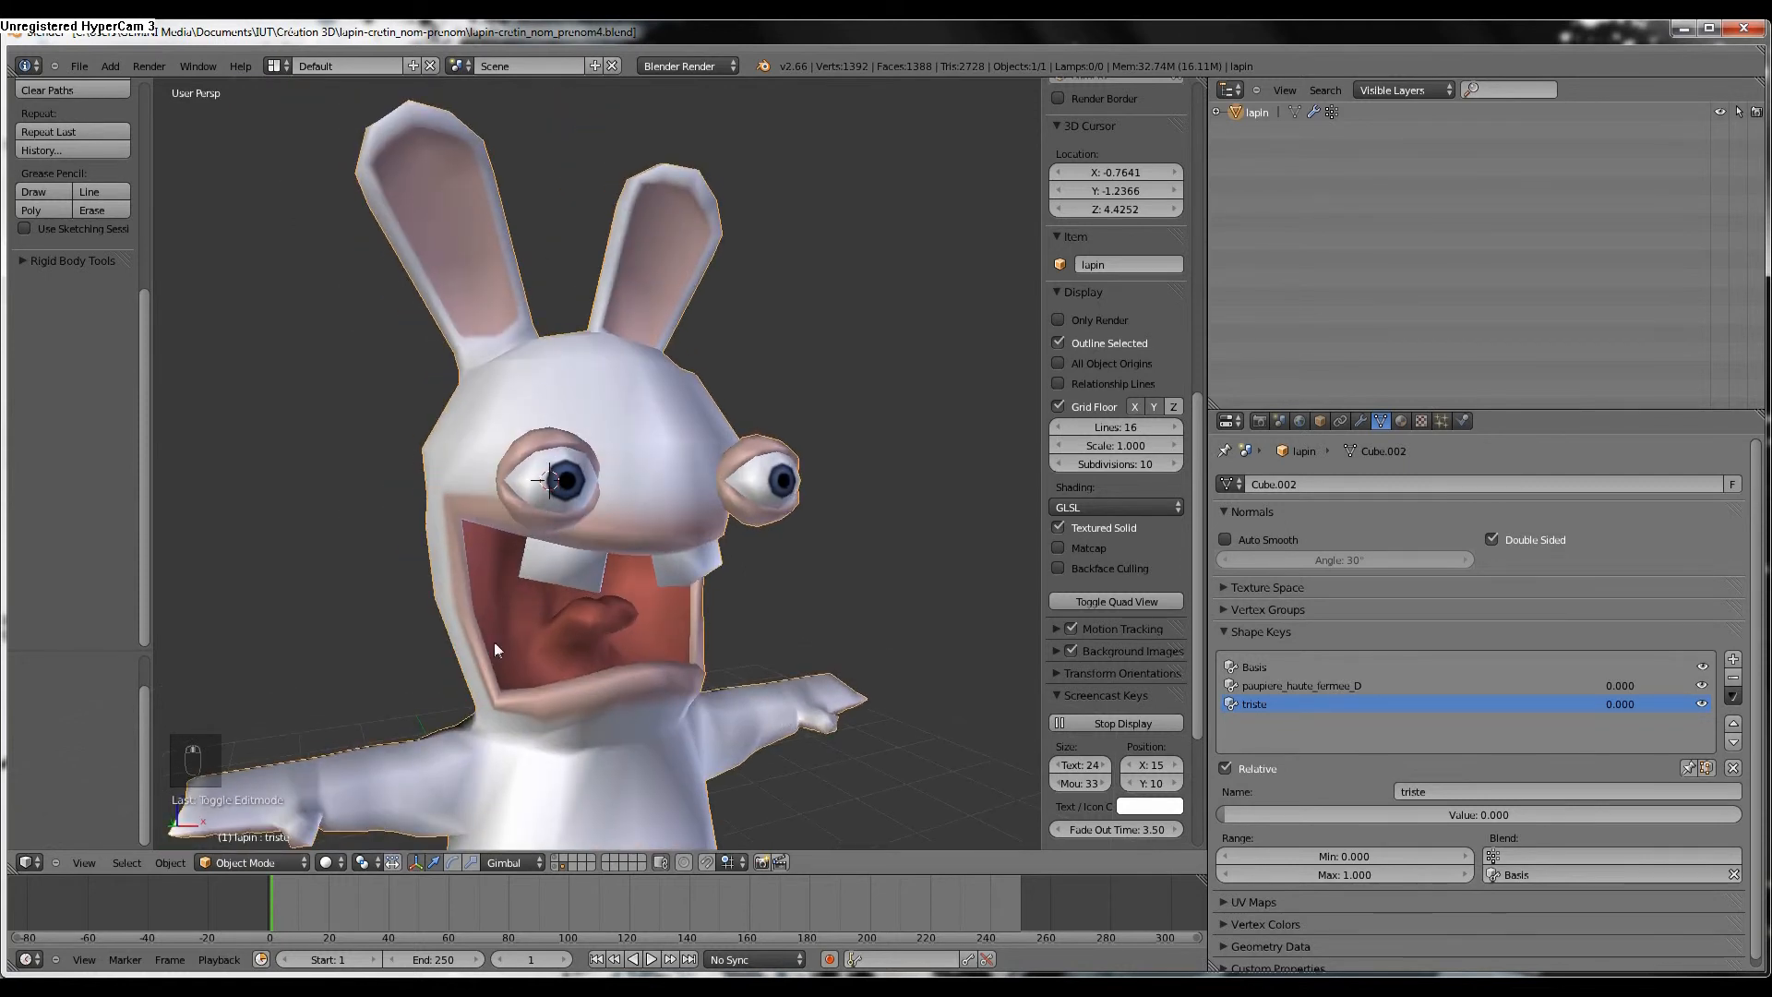